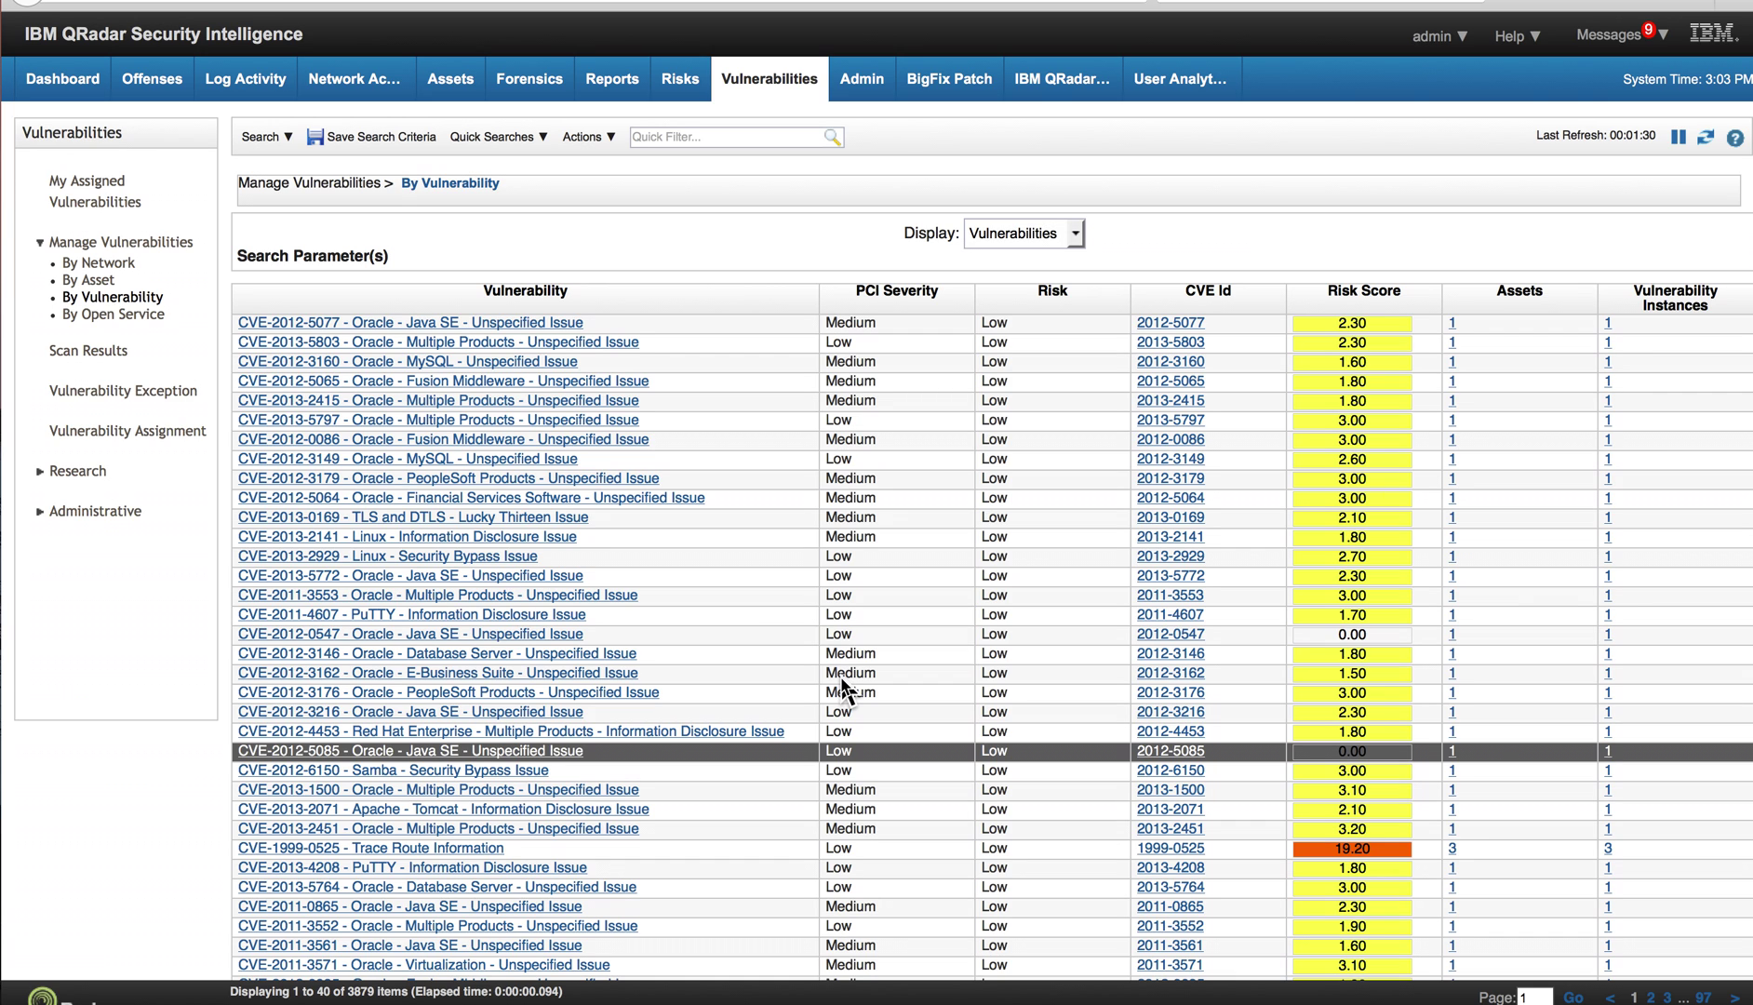
Open the CVE-2012-5085 instance's details, review its Virtual Patching (IDS) signatures, and close them.
double_click(643, 749)
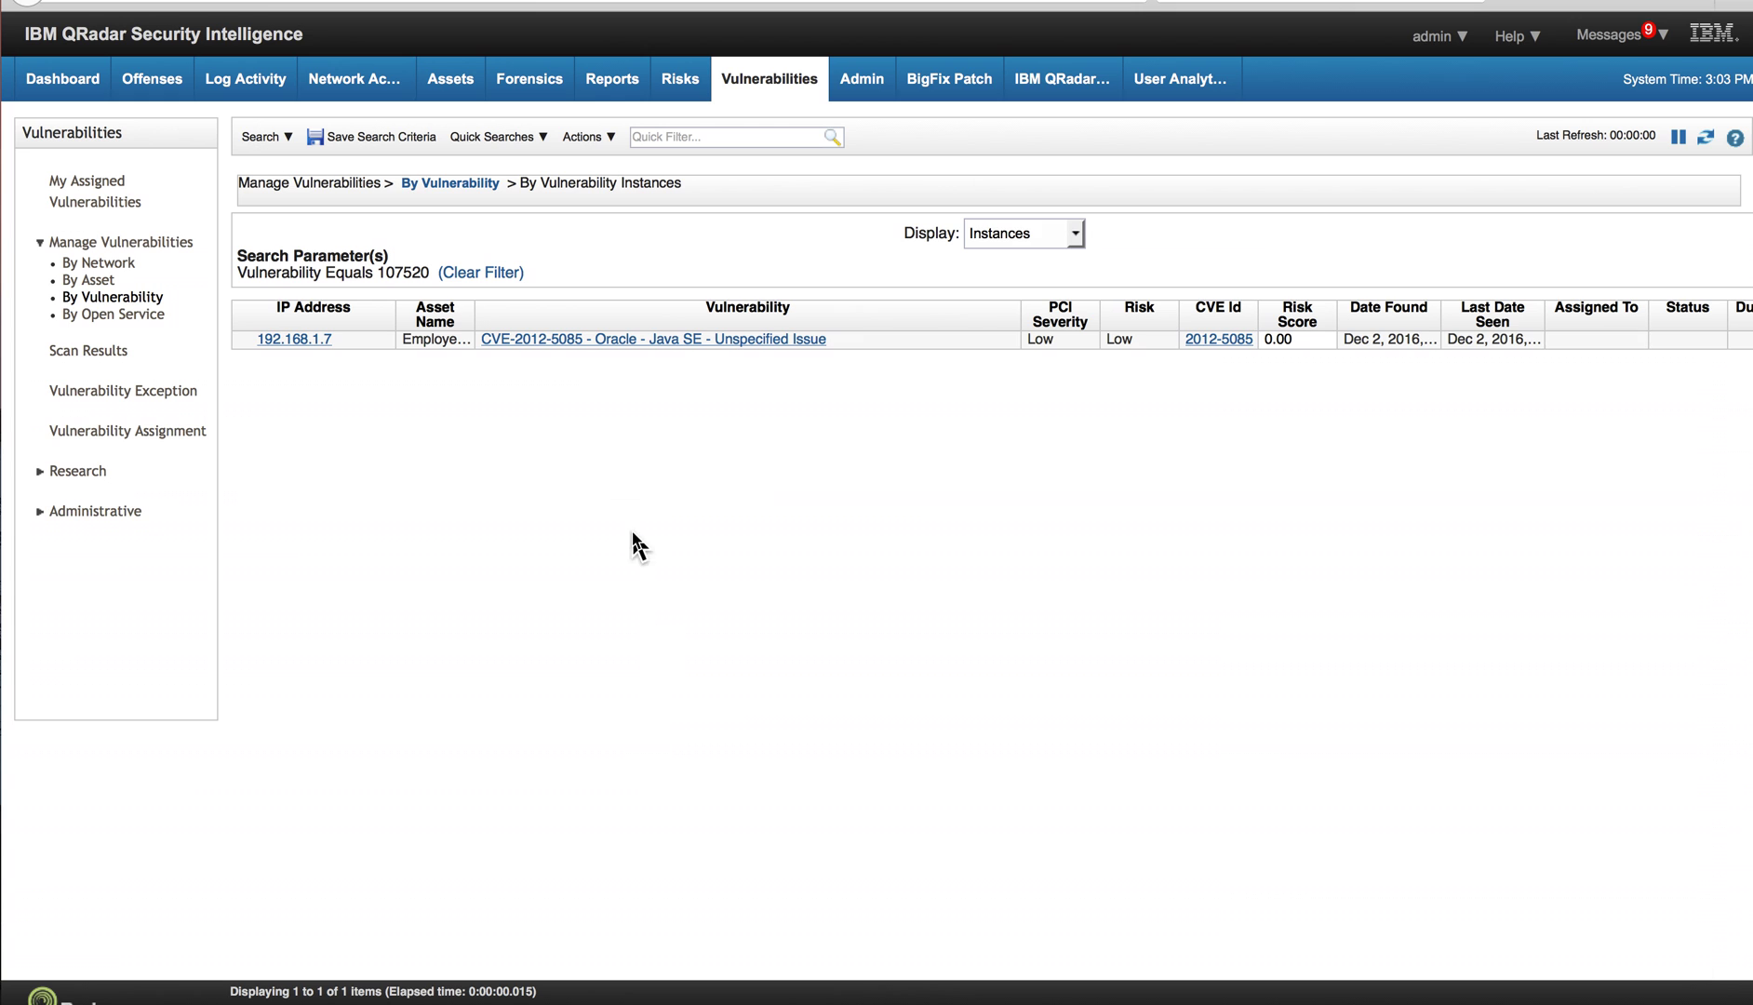
double_click(590, 339)
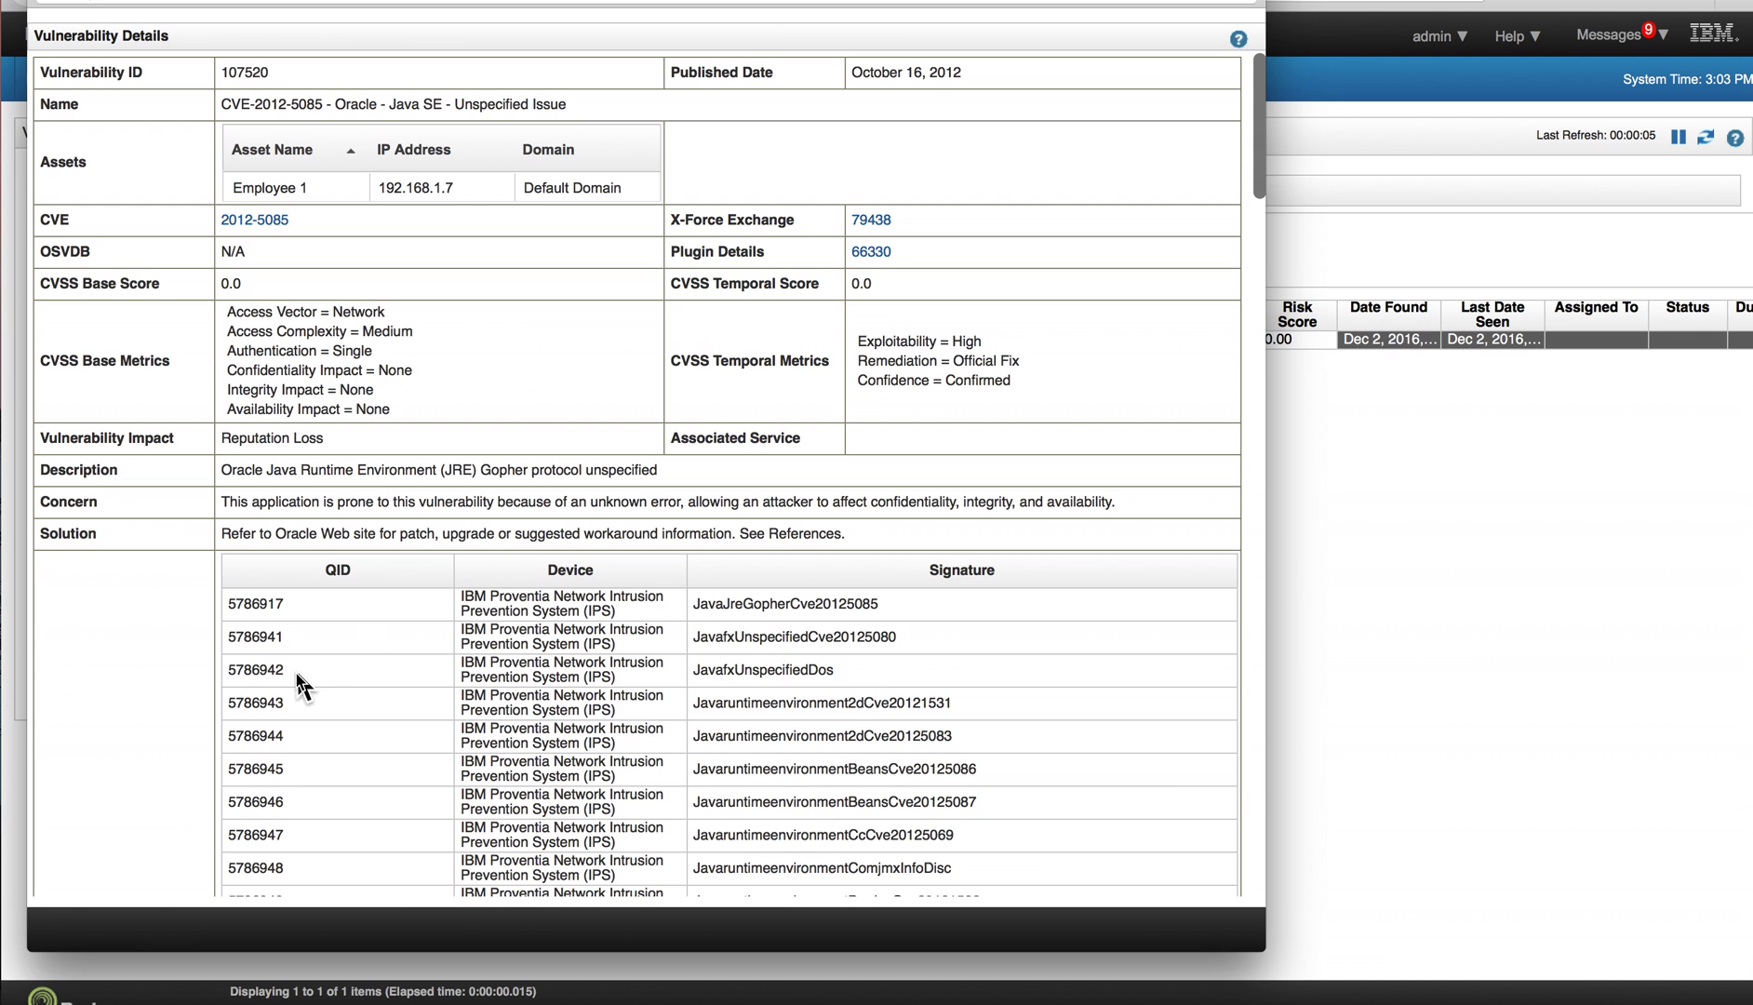
scroll(121, 693, "down", 5)
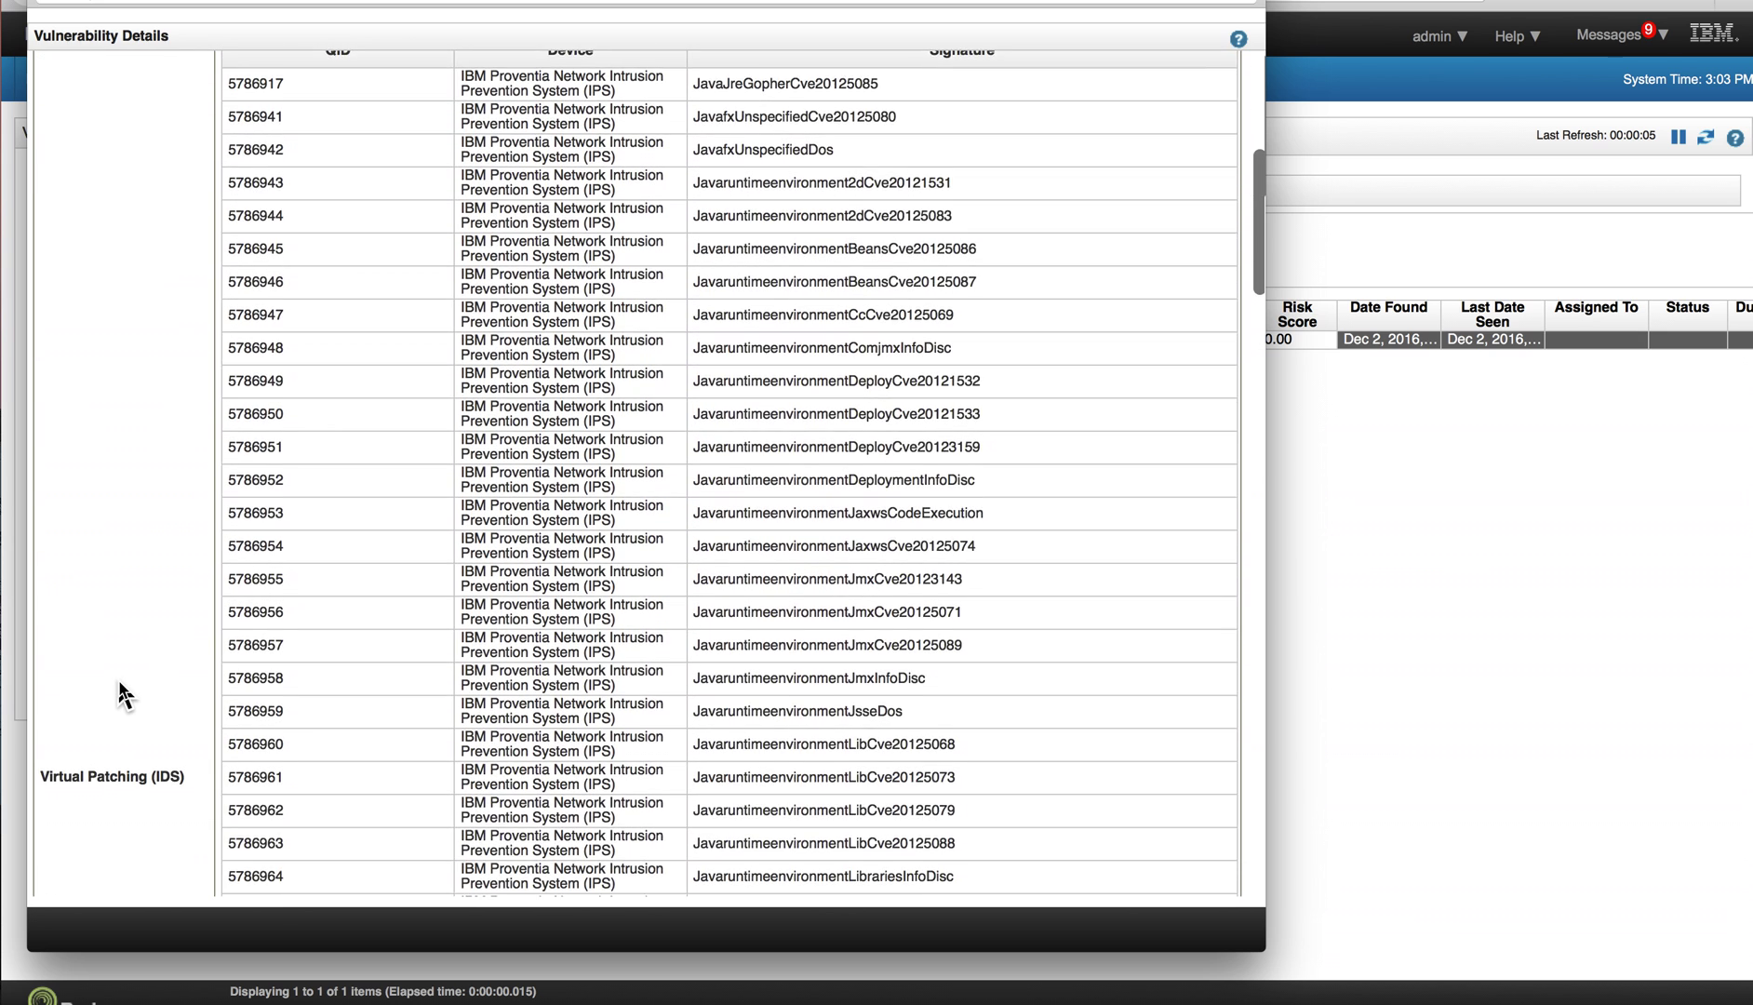
scroll(121, 694, "down", 4)
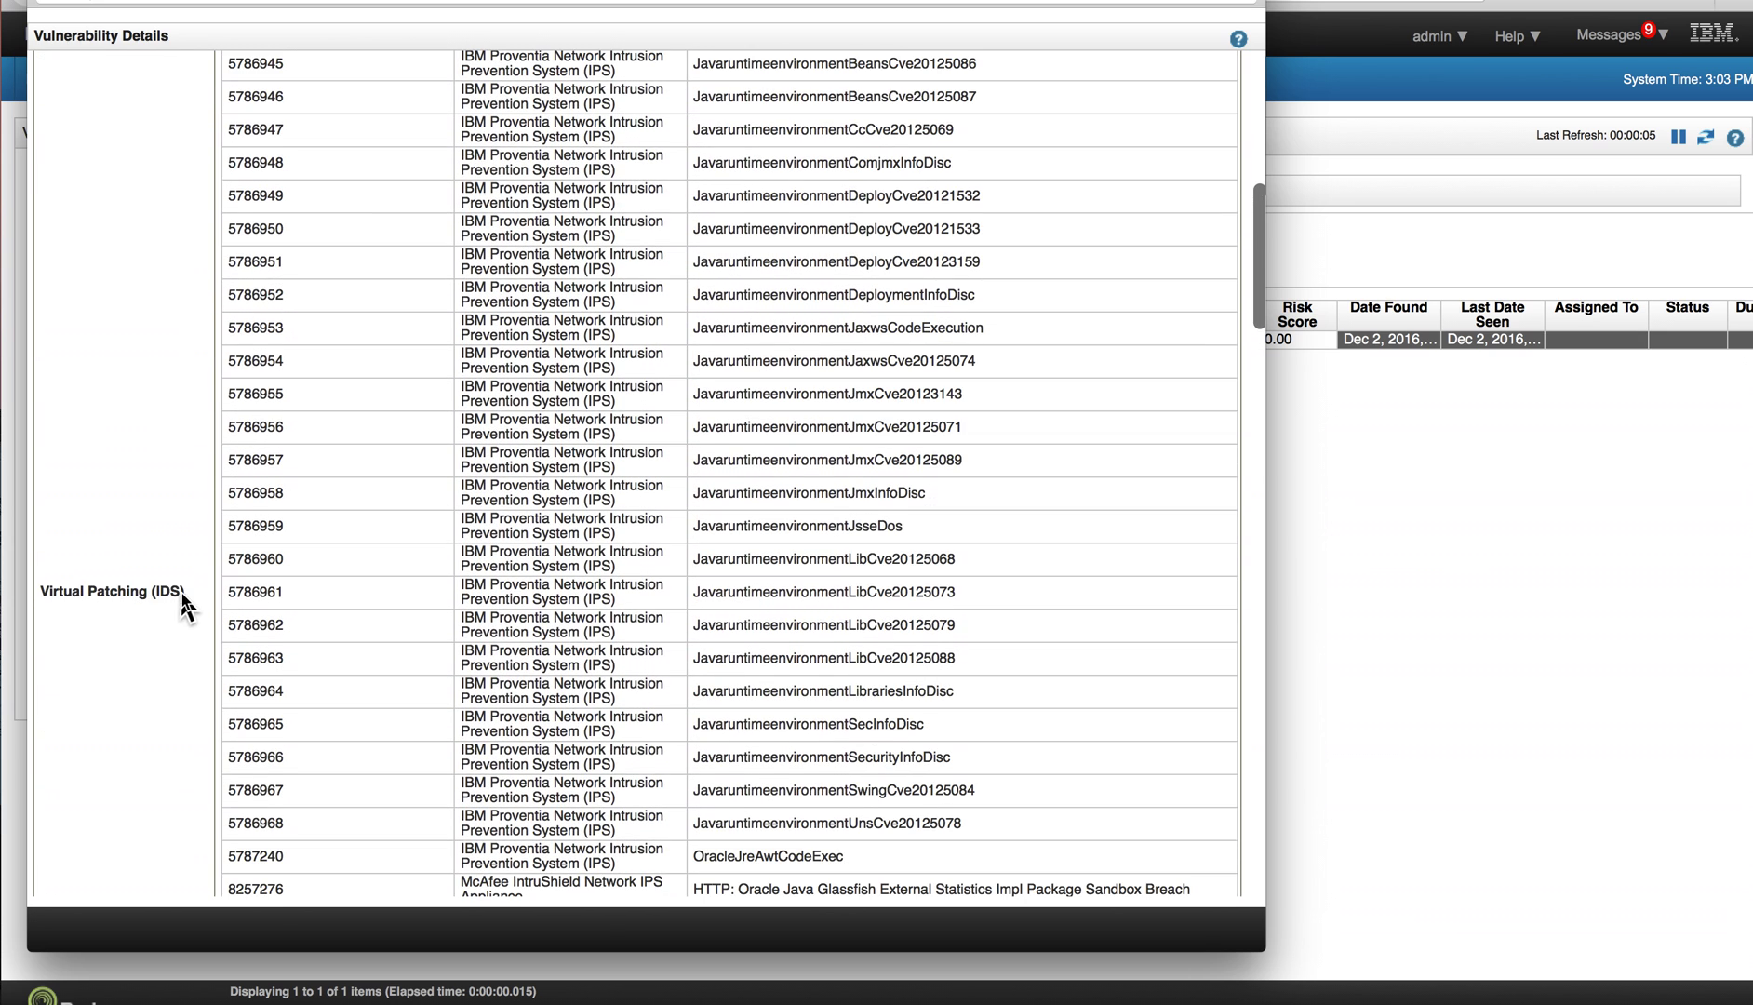
scroll(333, 609, "down", 5)
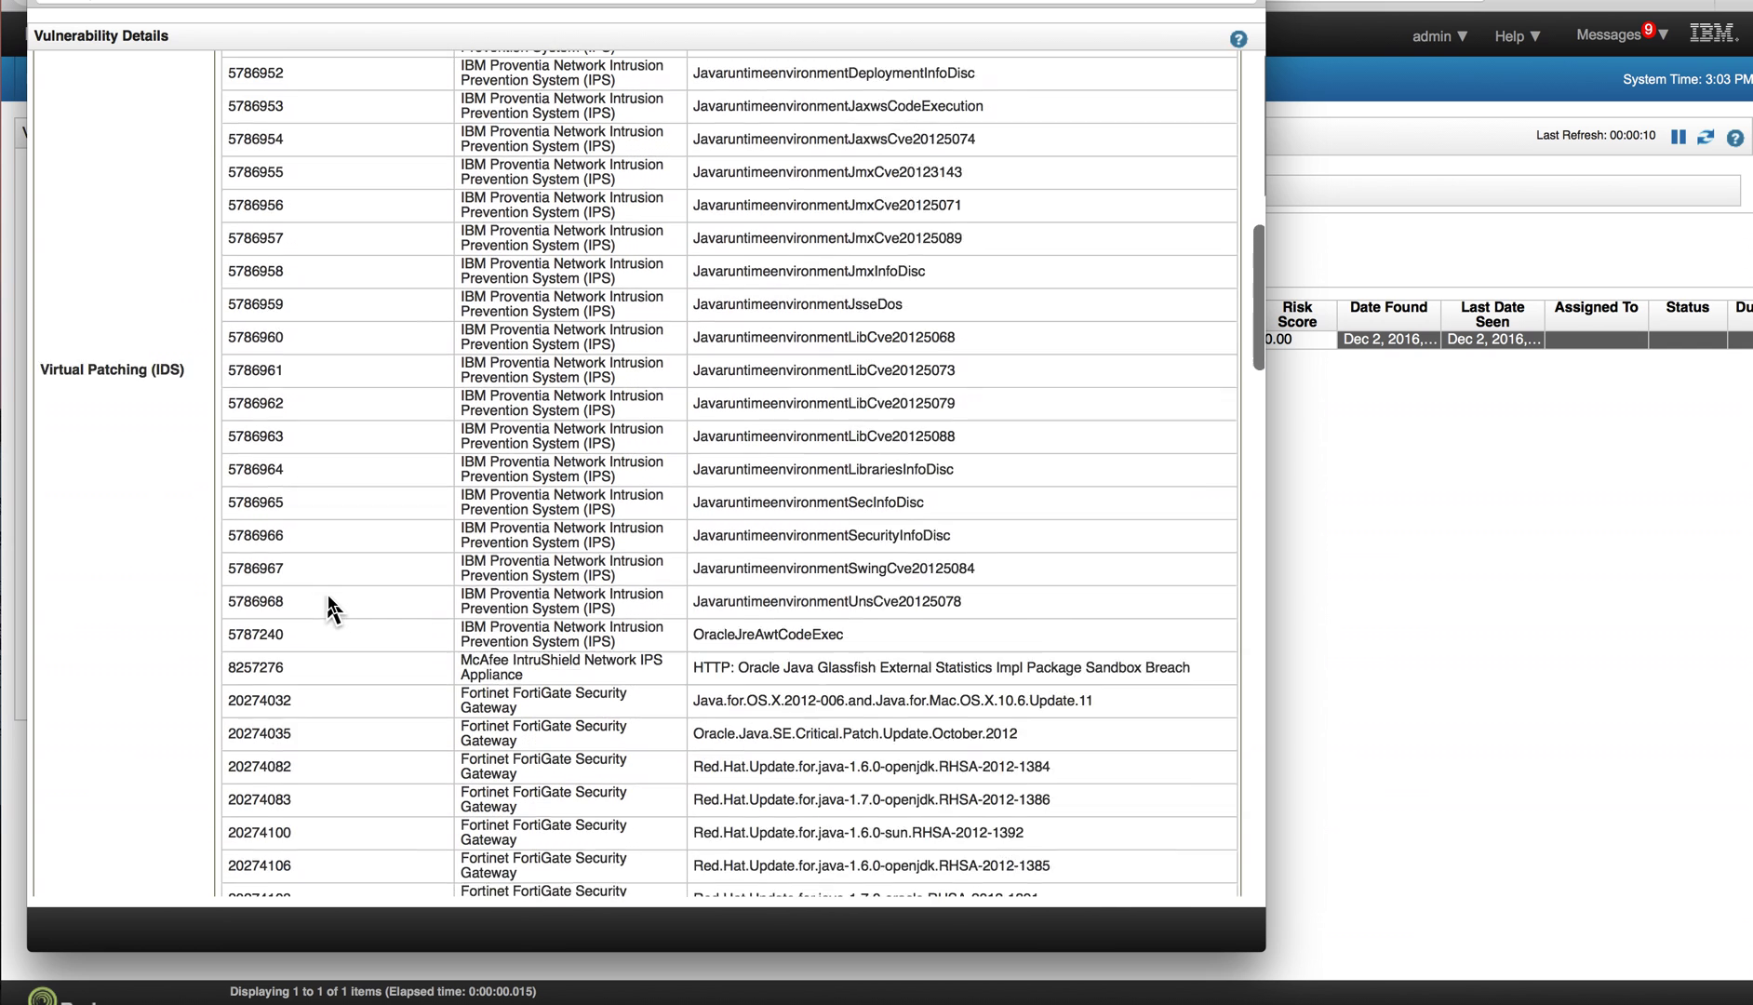
scroll(331, 605, "down", 2)
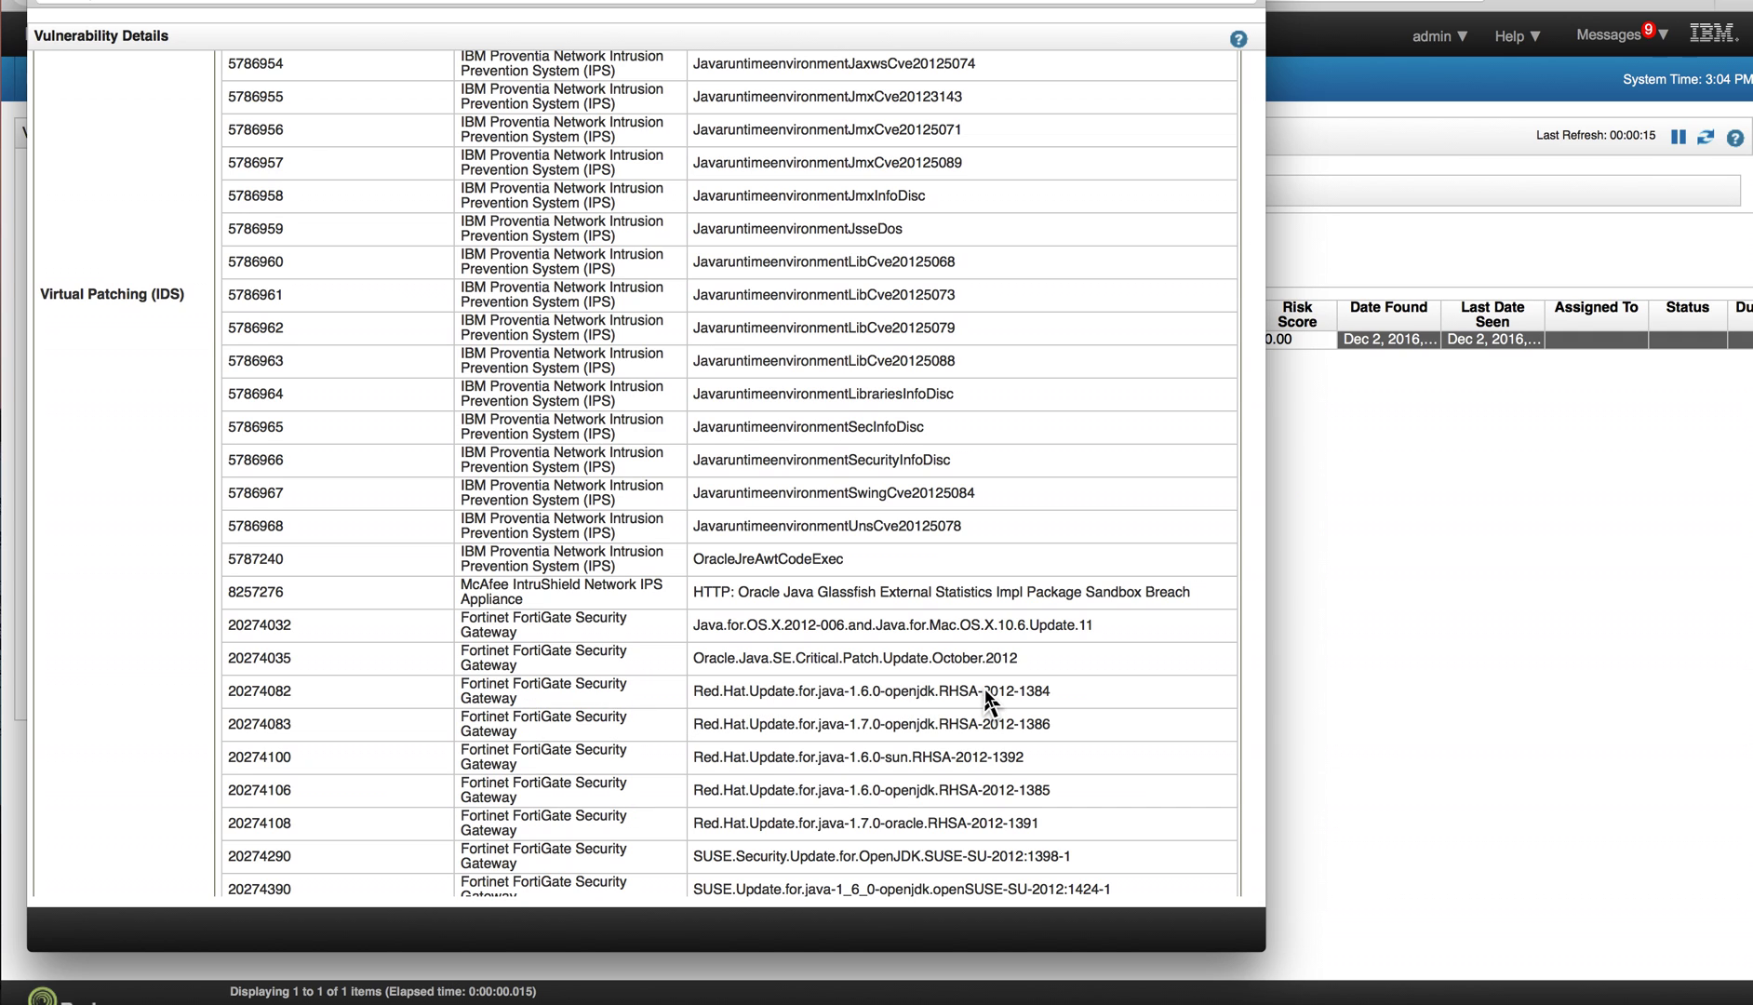
scroll(865, 700, "up", 10)
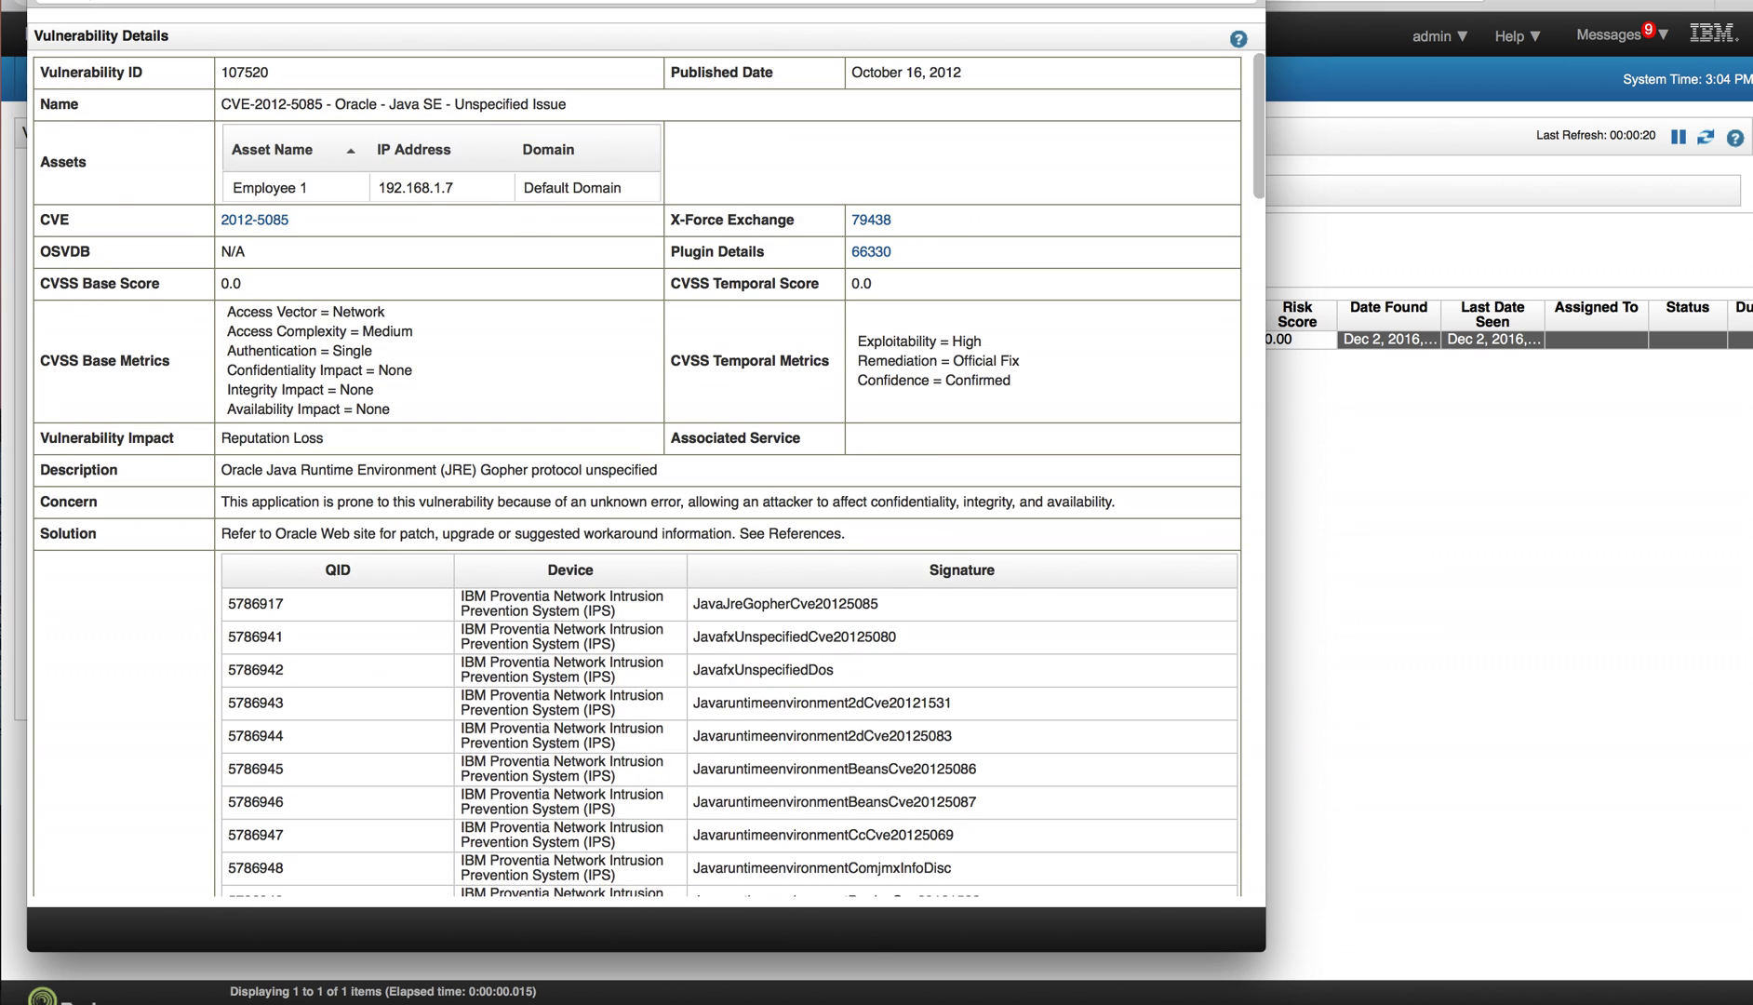
key("Escape")
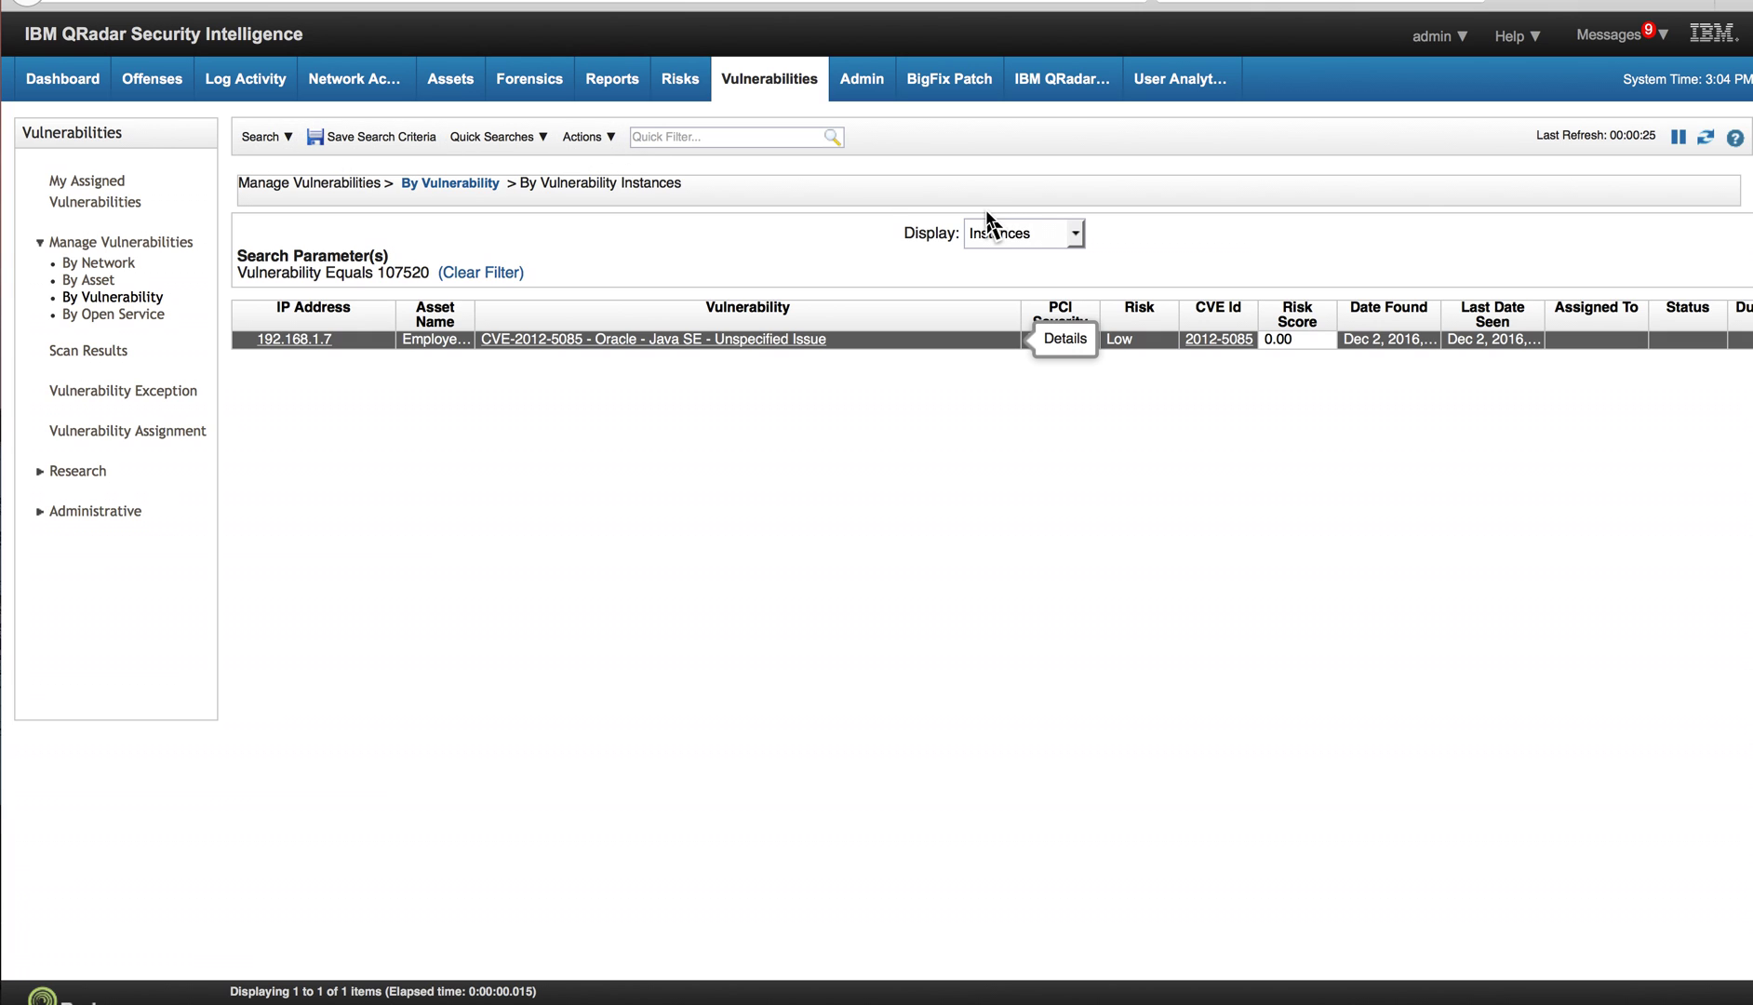
Run a new search filtered on McAfee IntruShield Network IPS Appliance virtual patches, returning 739 instances.
left_click(260, 137)
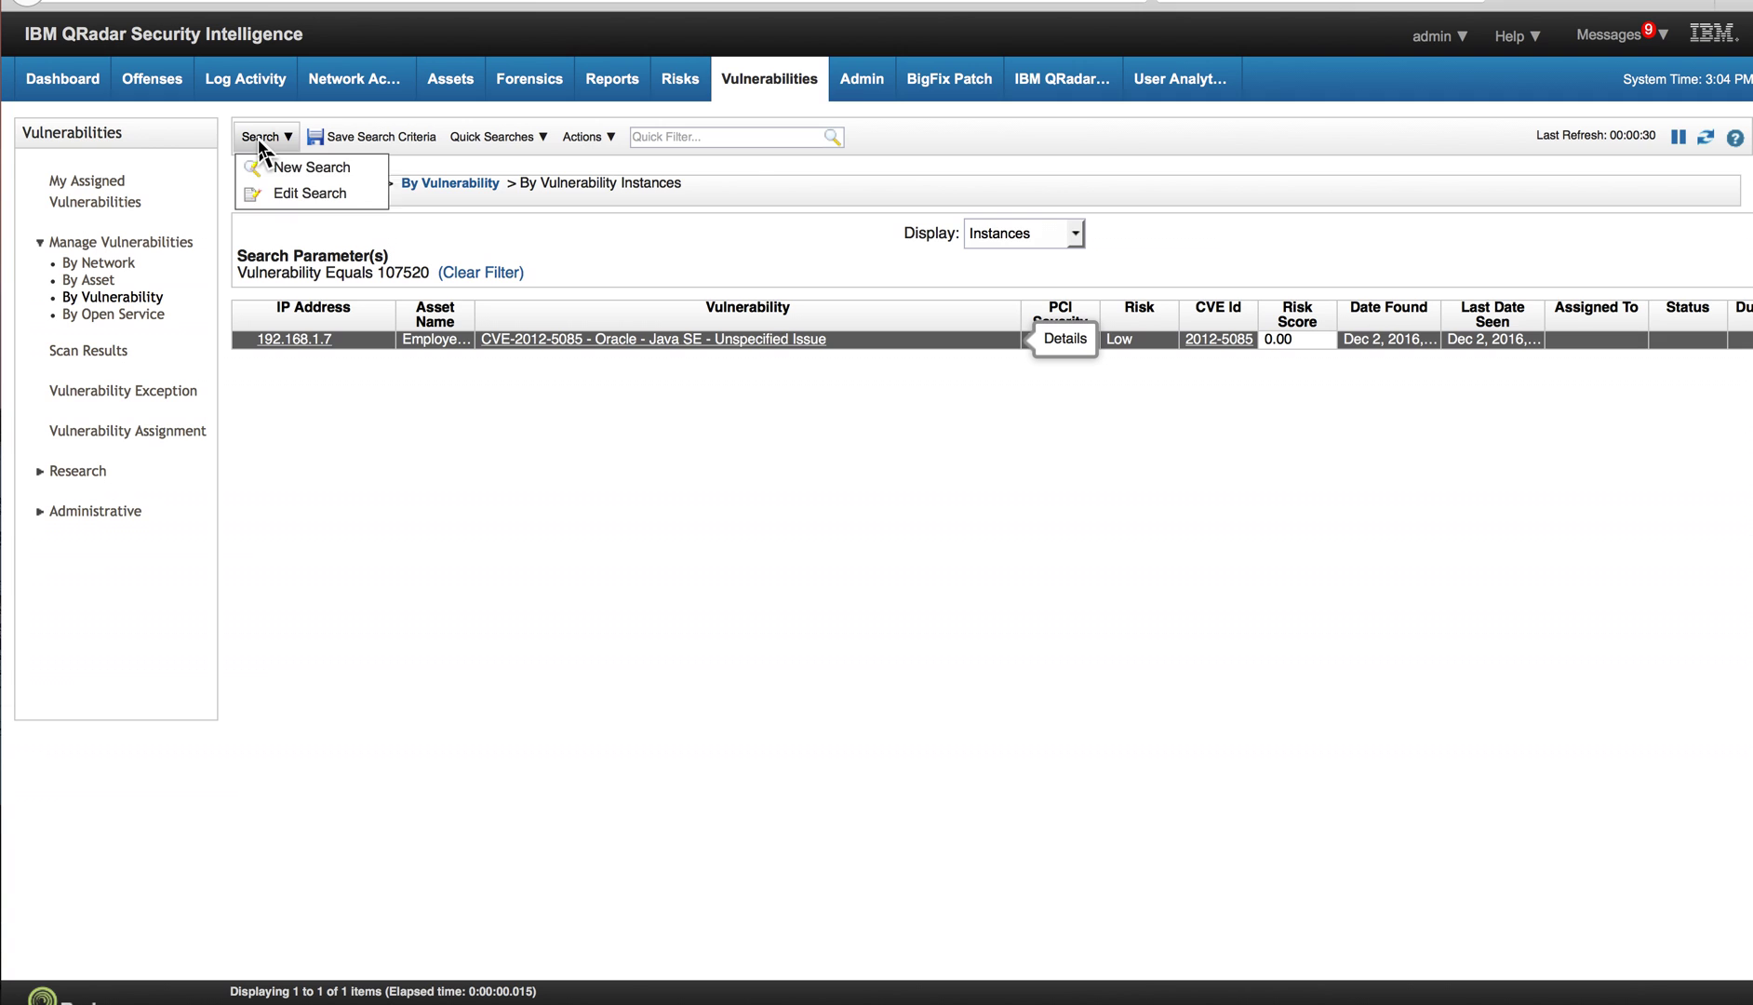
left_click(280, 168)
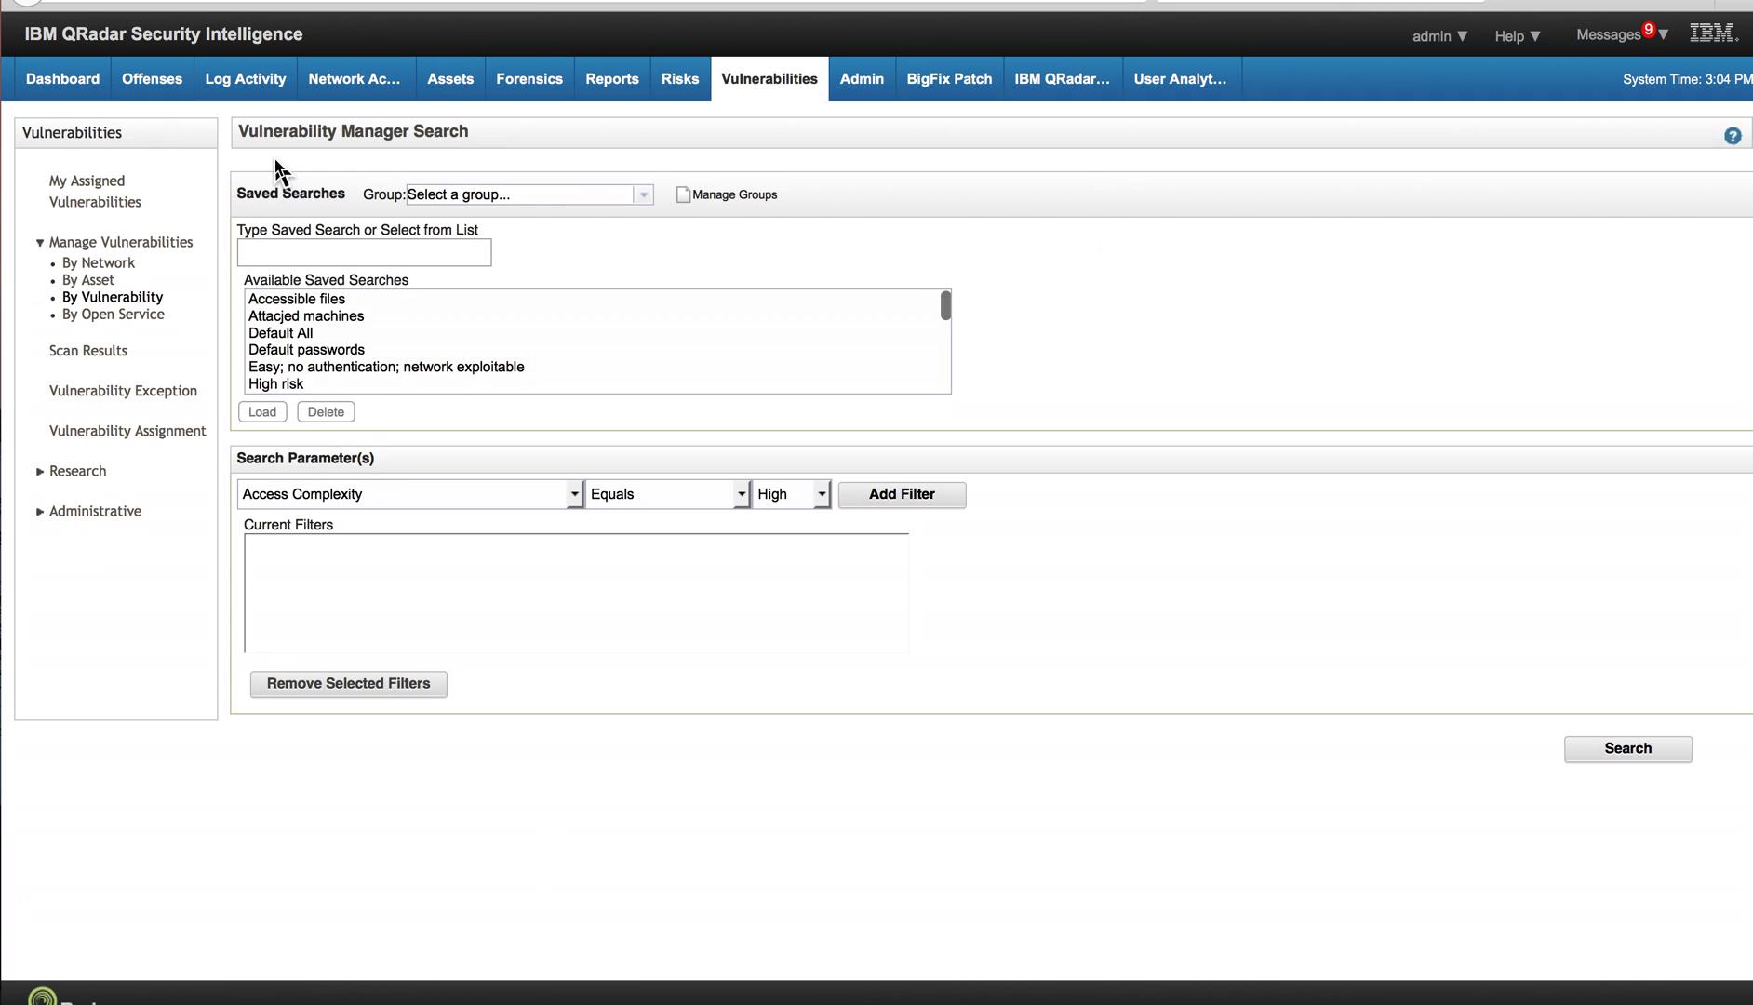
left_click(574, 495)
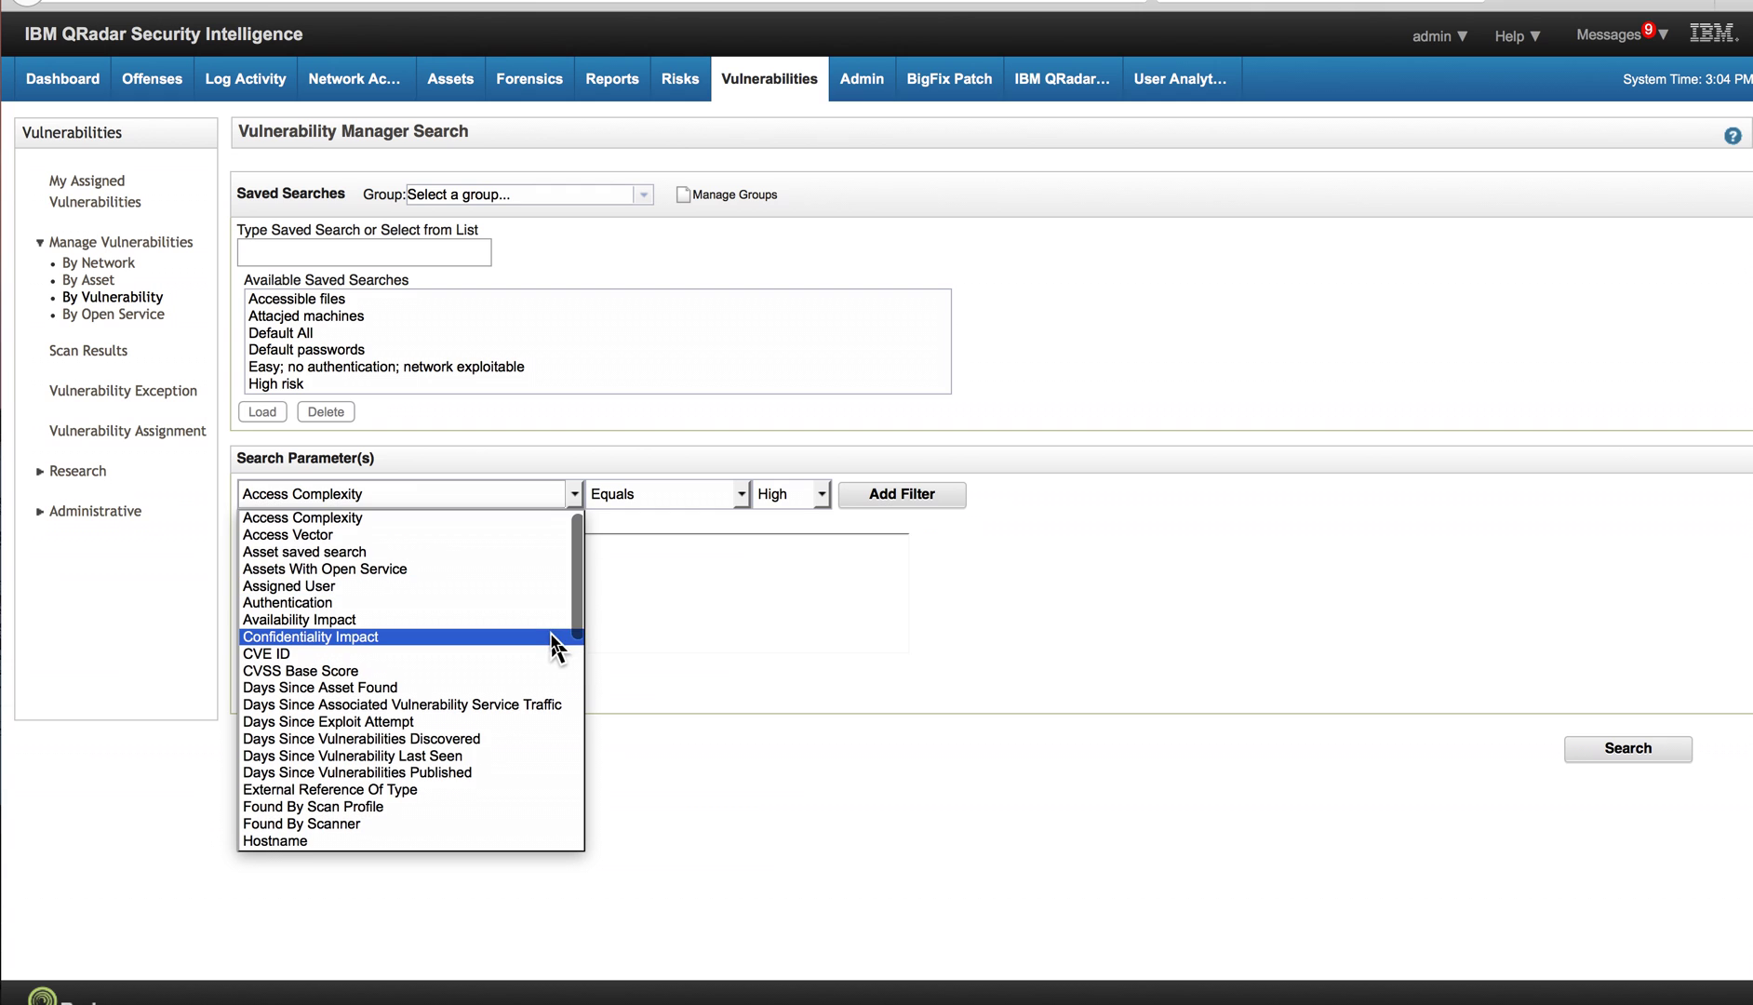
left_click_drag(574, 616, 566, 990)
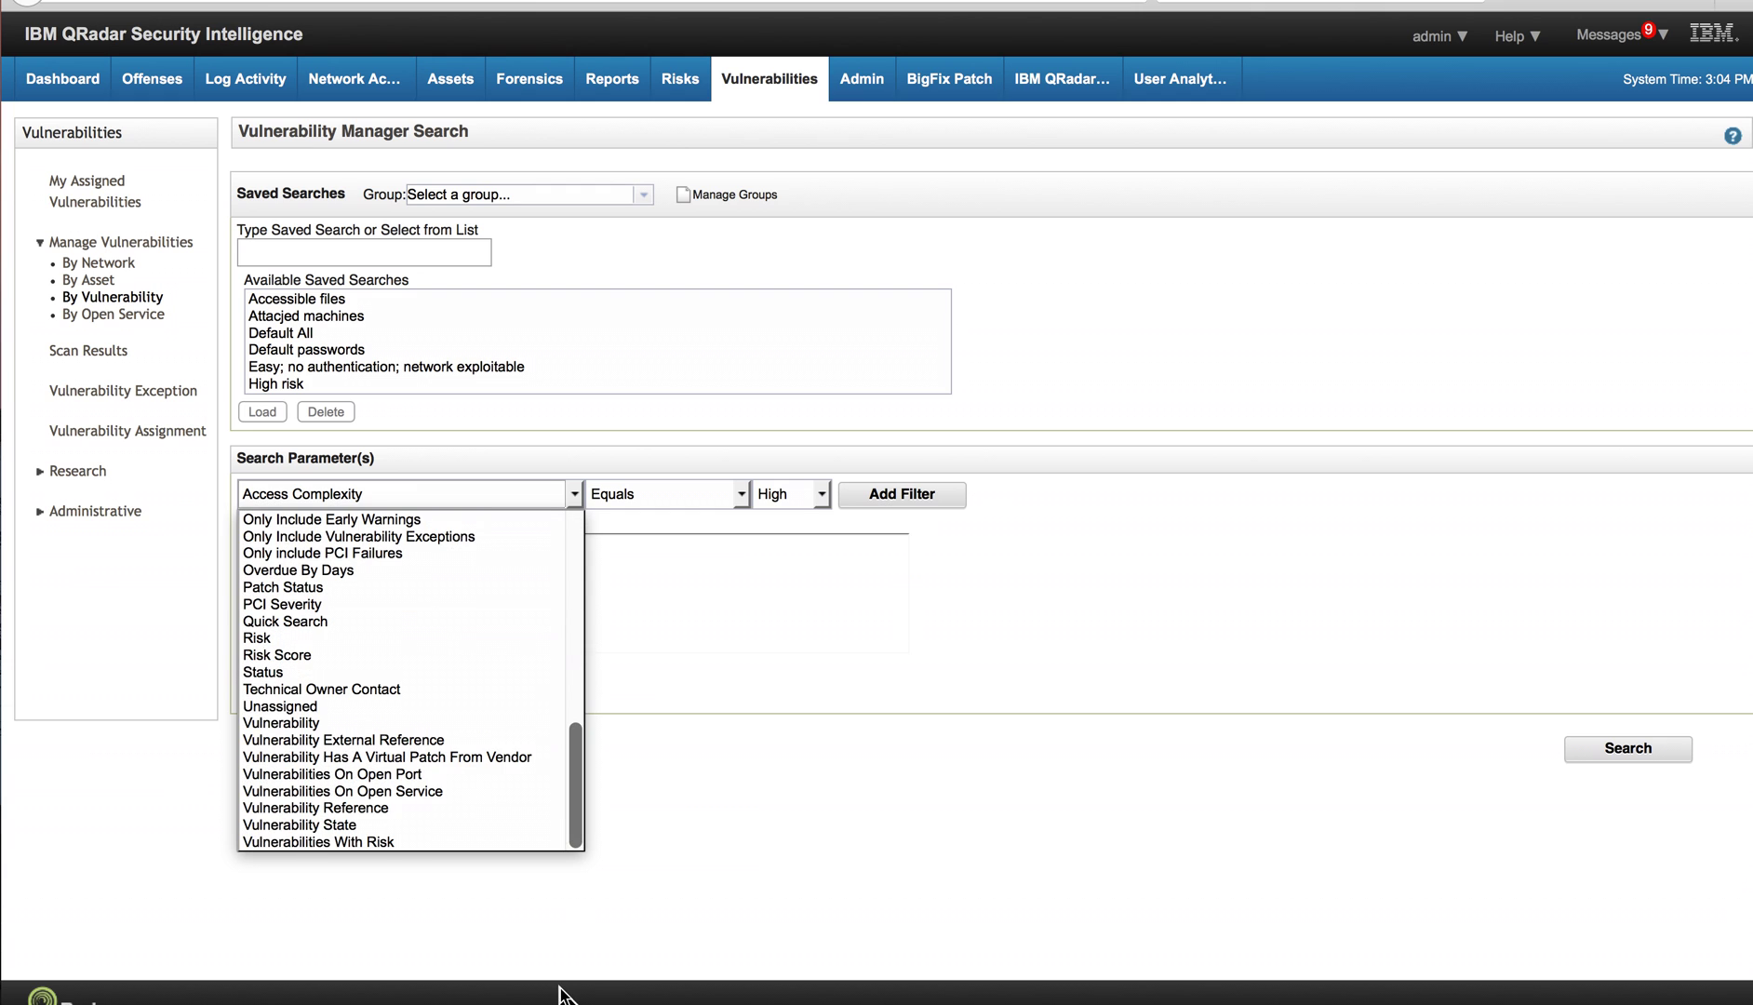
left_click(465, 756)
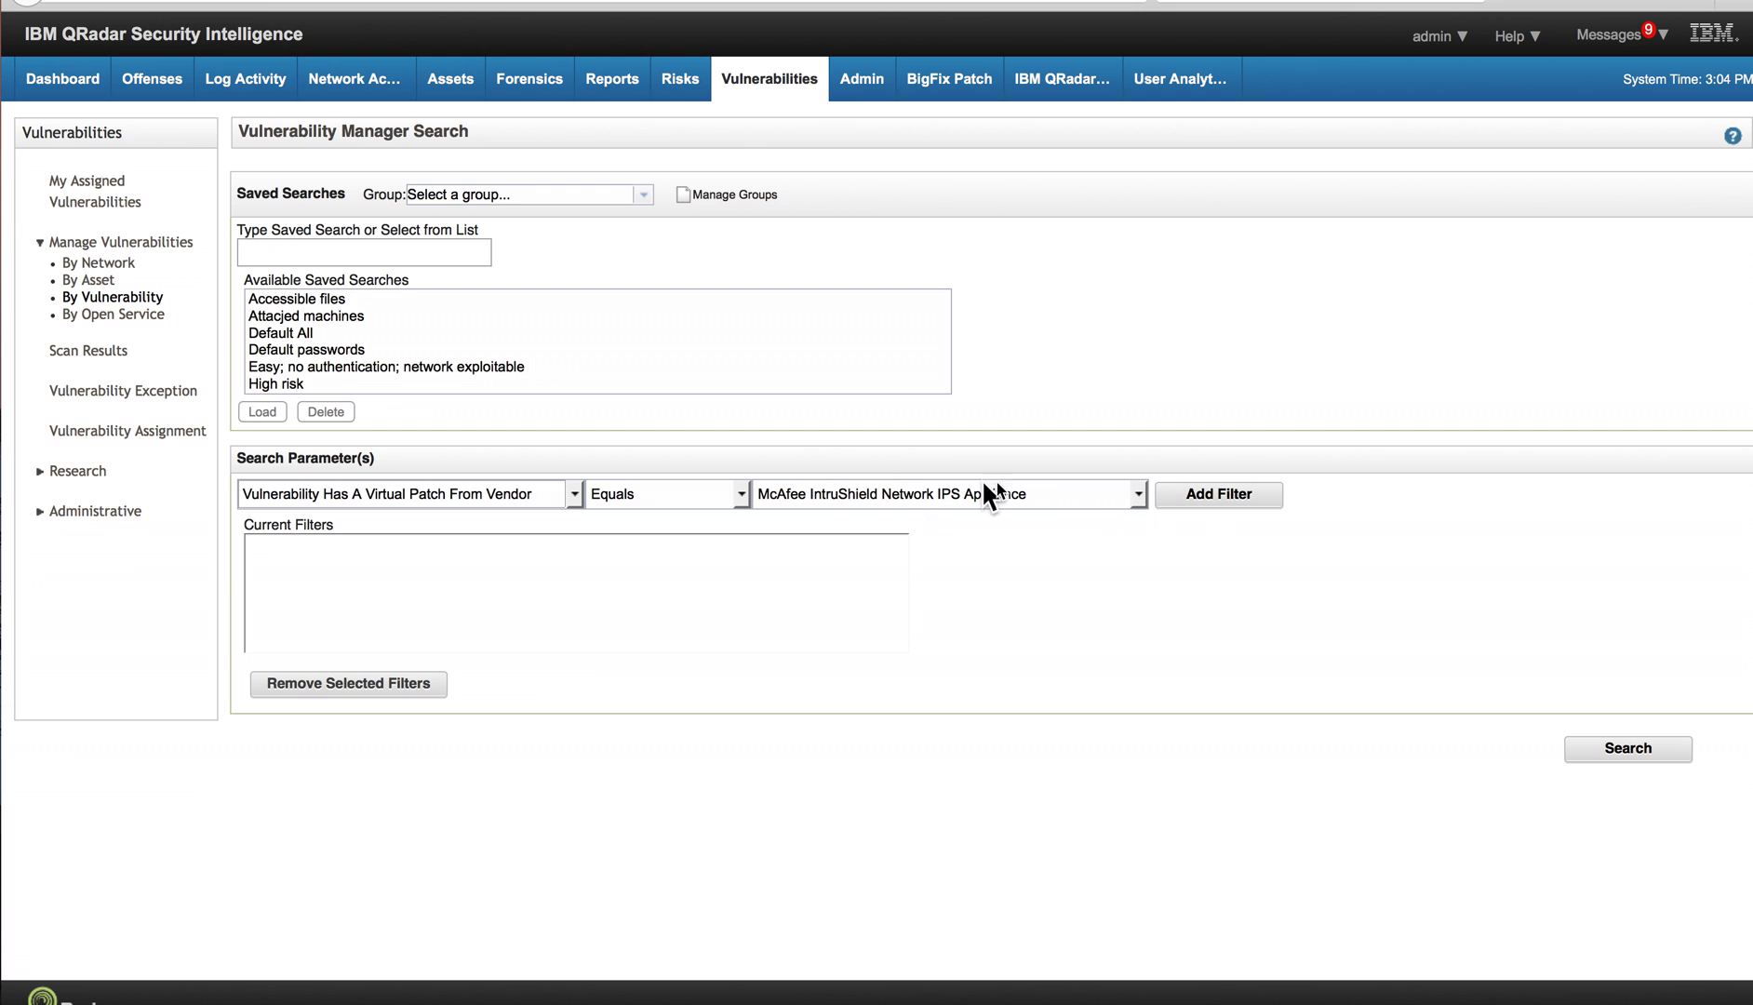
left_click(1139, 495)
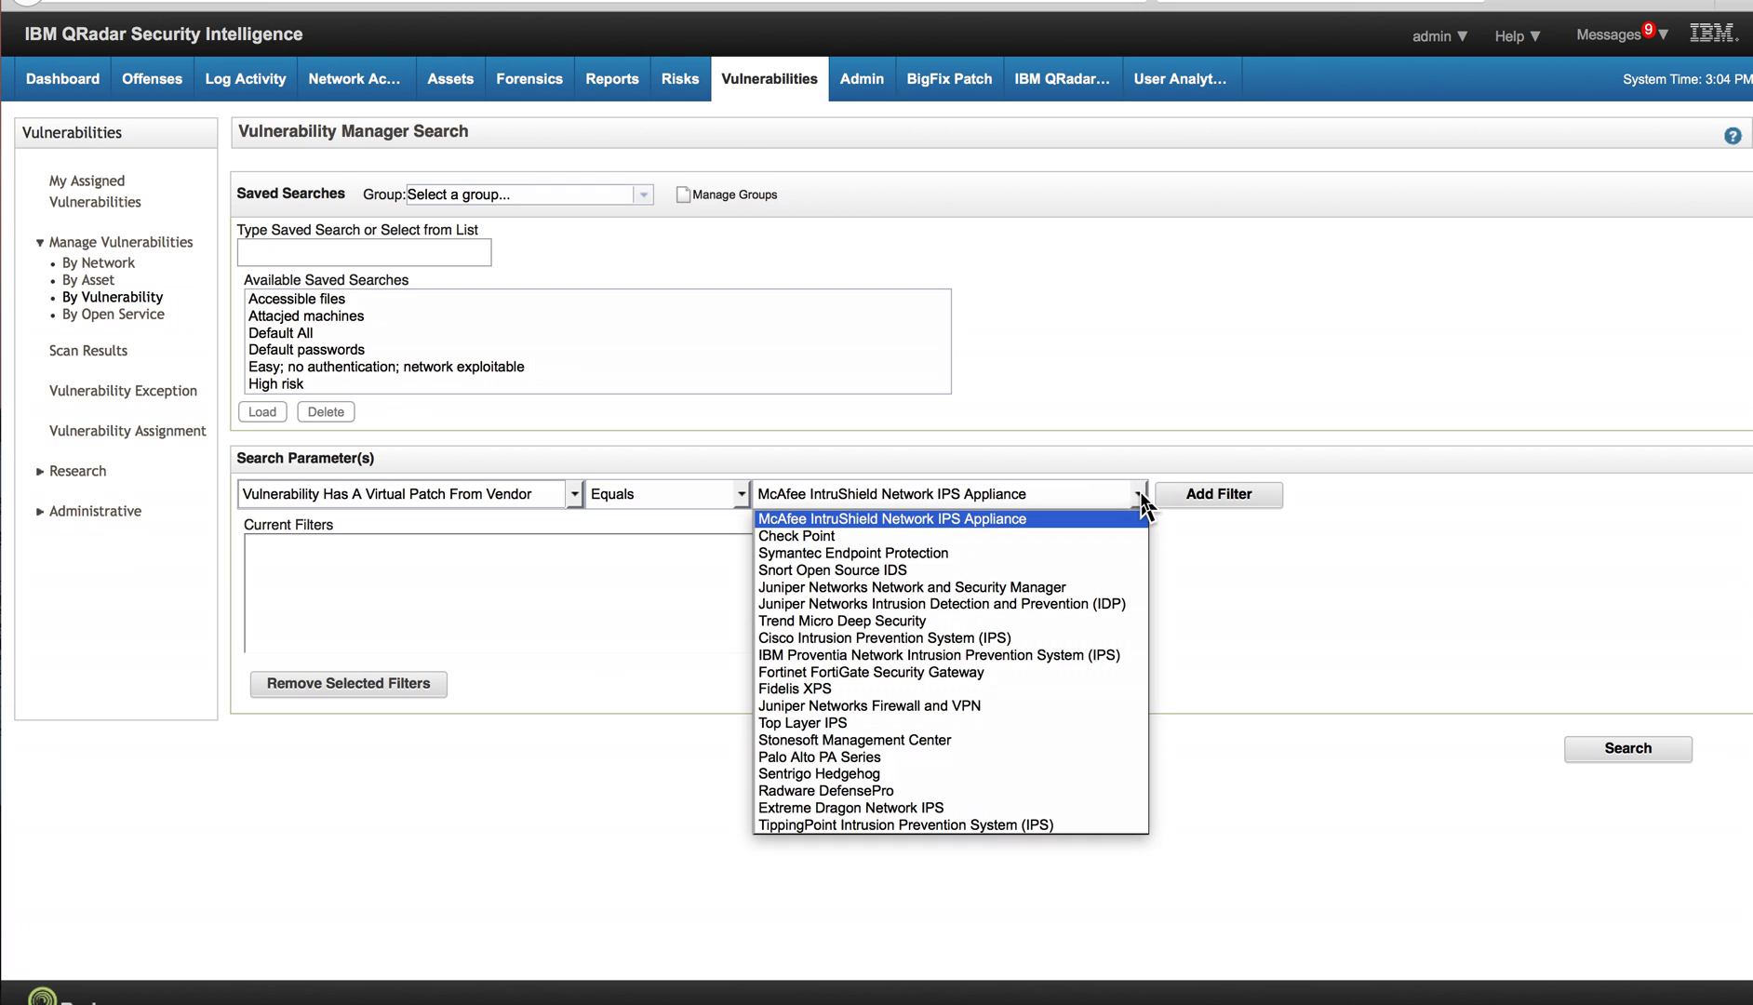
left_click(1213, 502)
left_click(1213, 503)
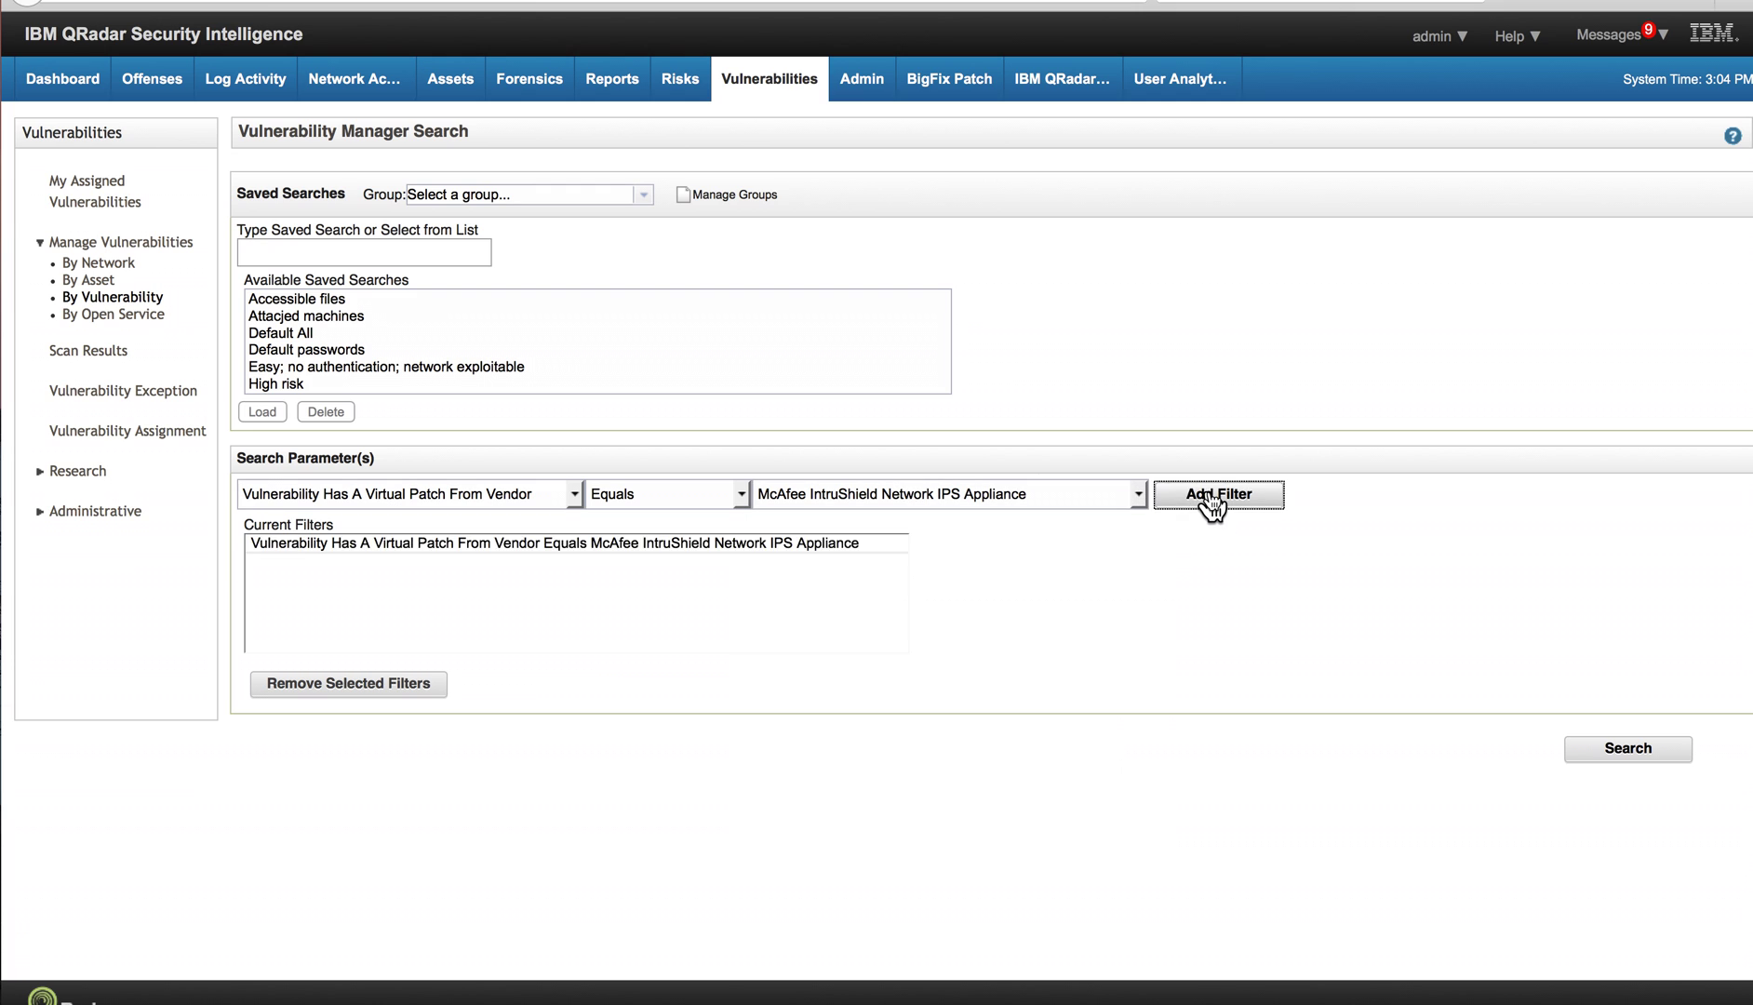
left_click(1617, 759)
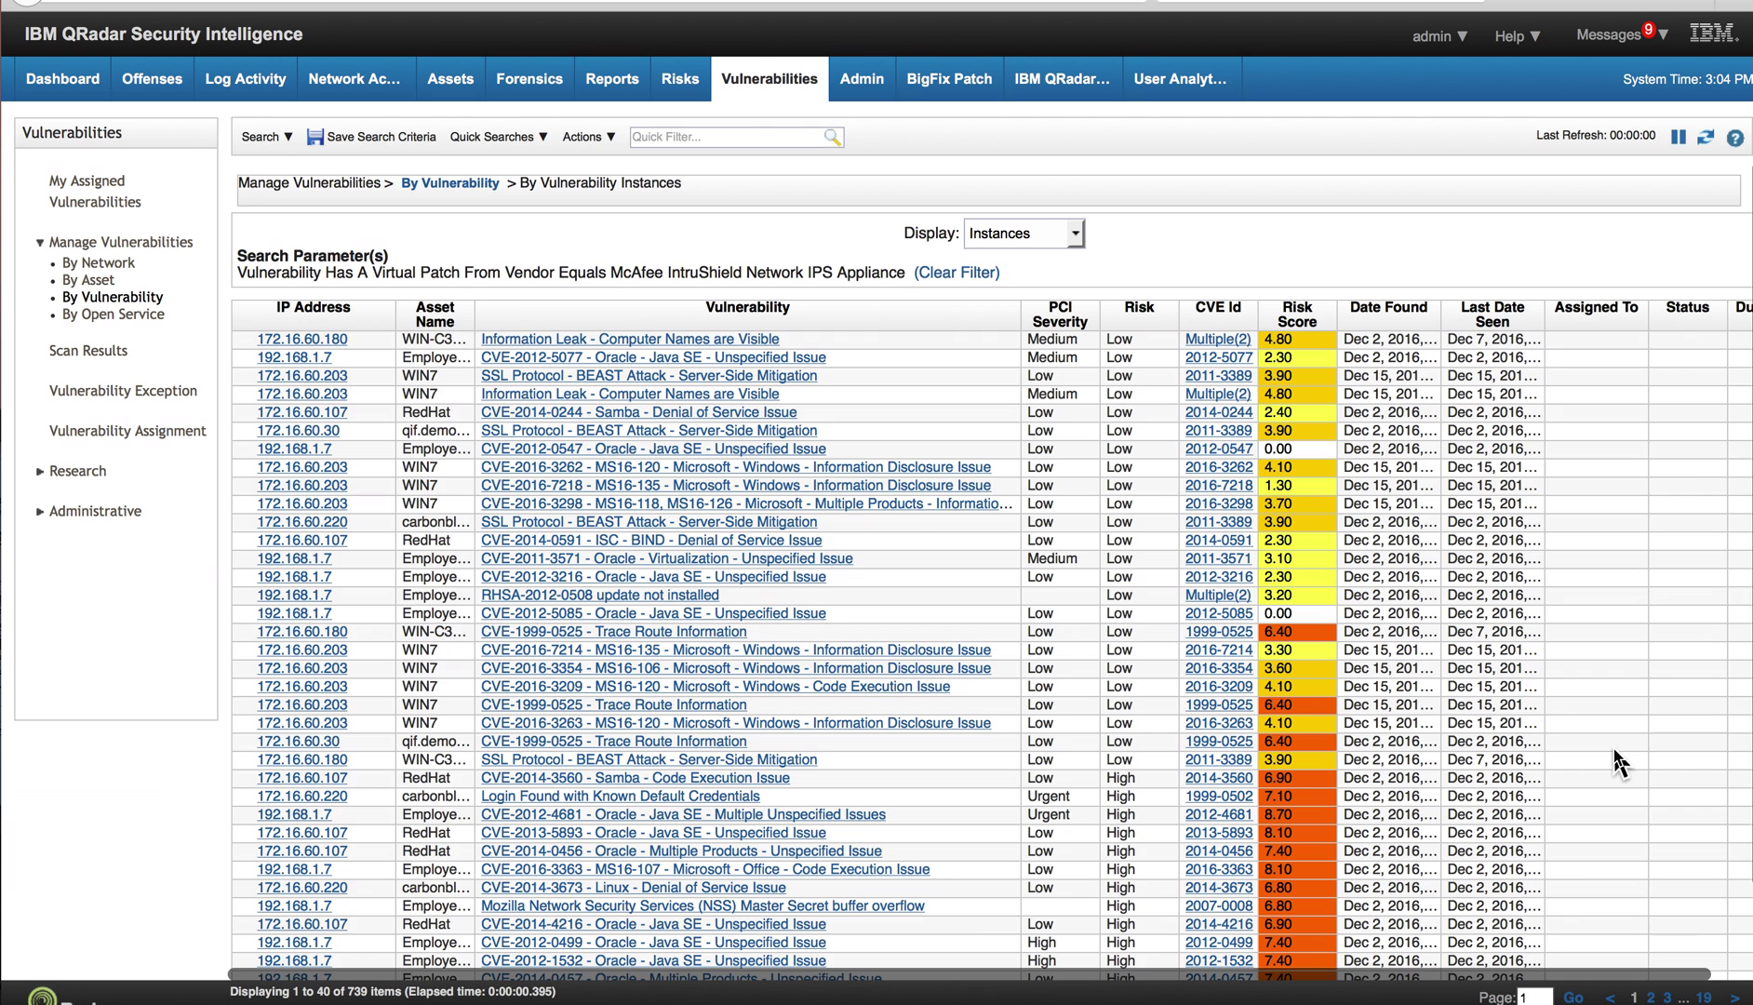
Run a new search with Virtual Patch From Vendor equals Snort Open Source IDS, giving 667 instances.
left_click(267, 137)
left_click(278, 177)
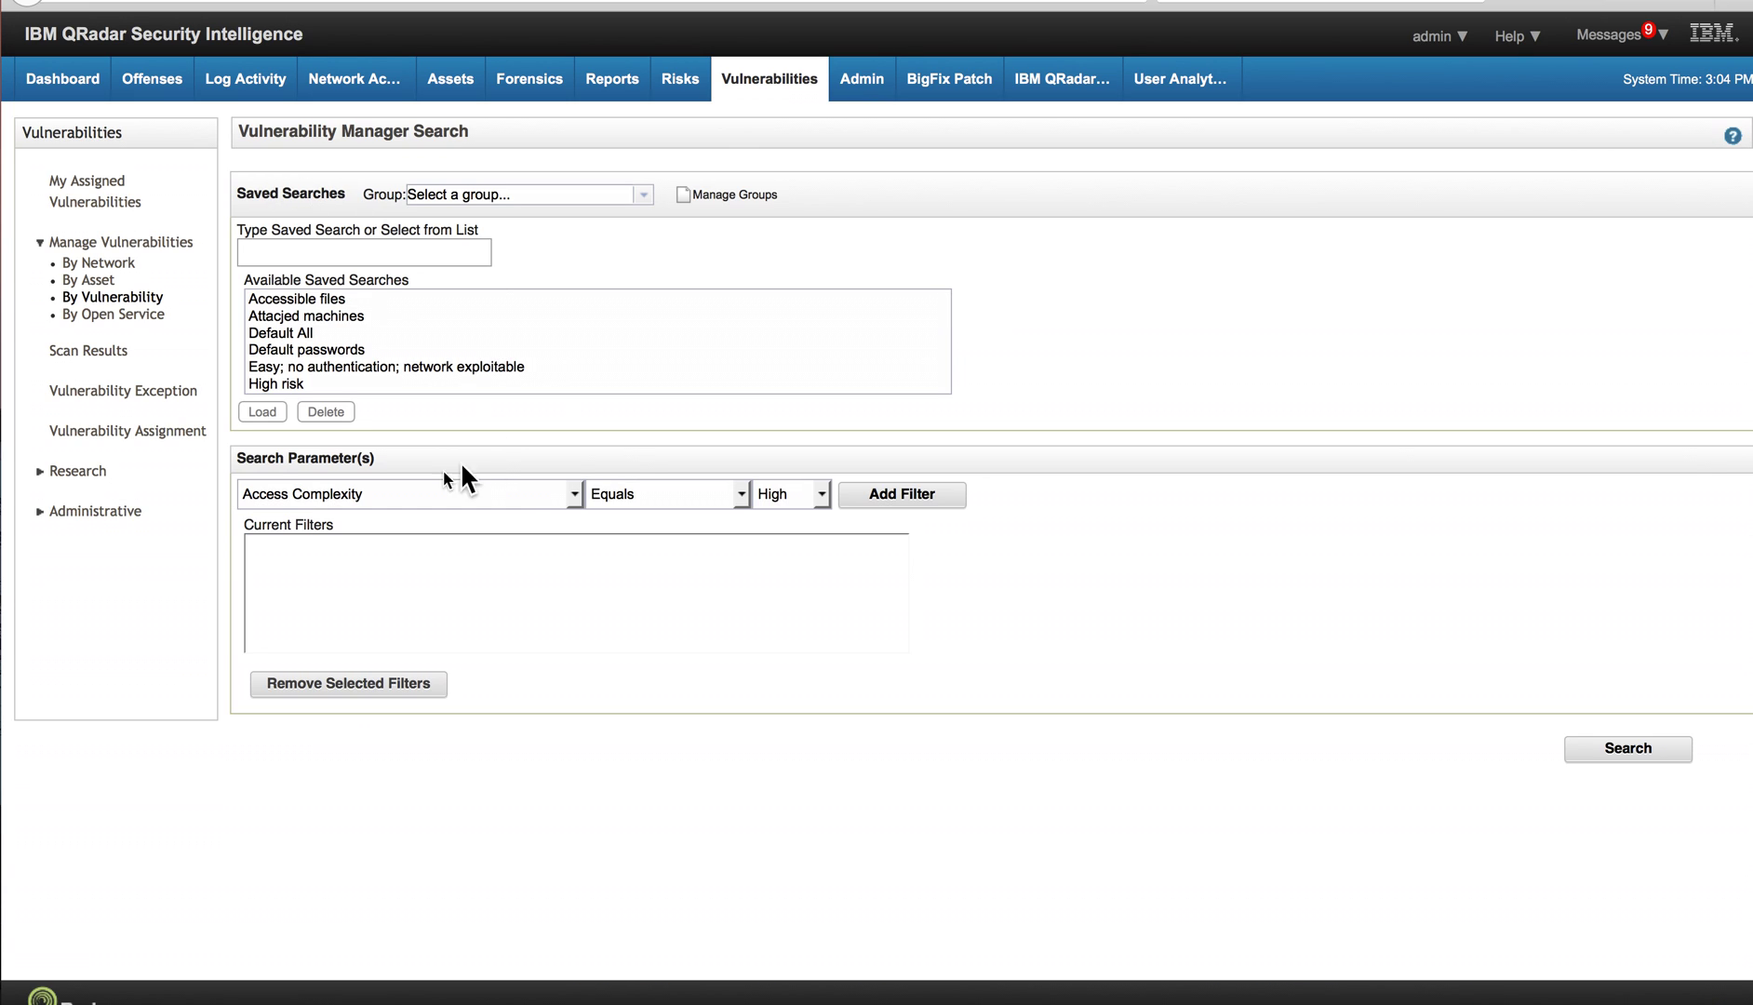
left_click(575, 496)
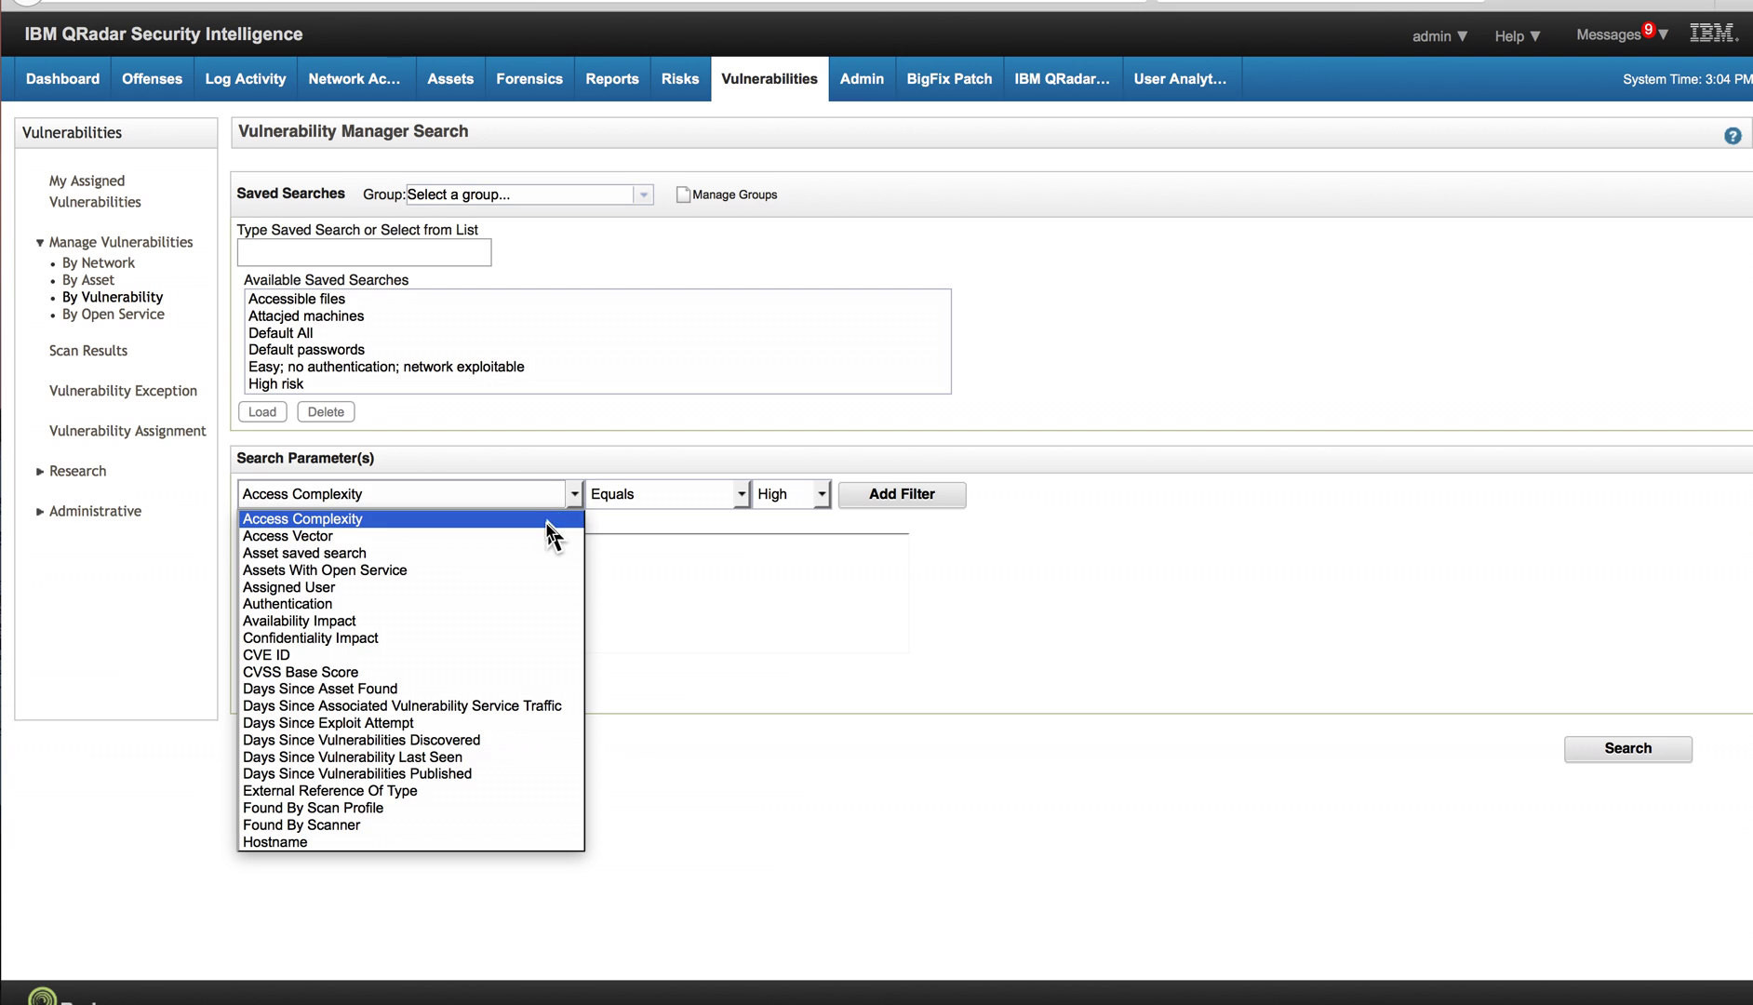
scroll(520, 751, "down", 1)
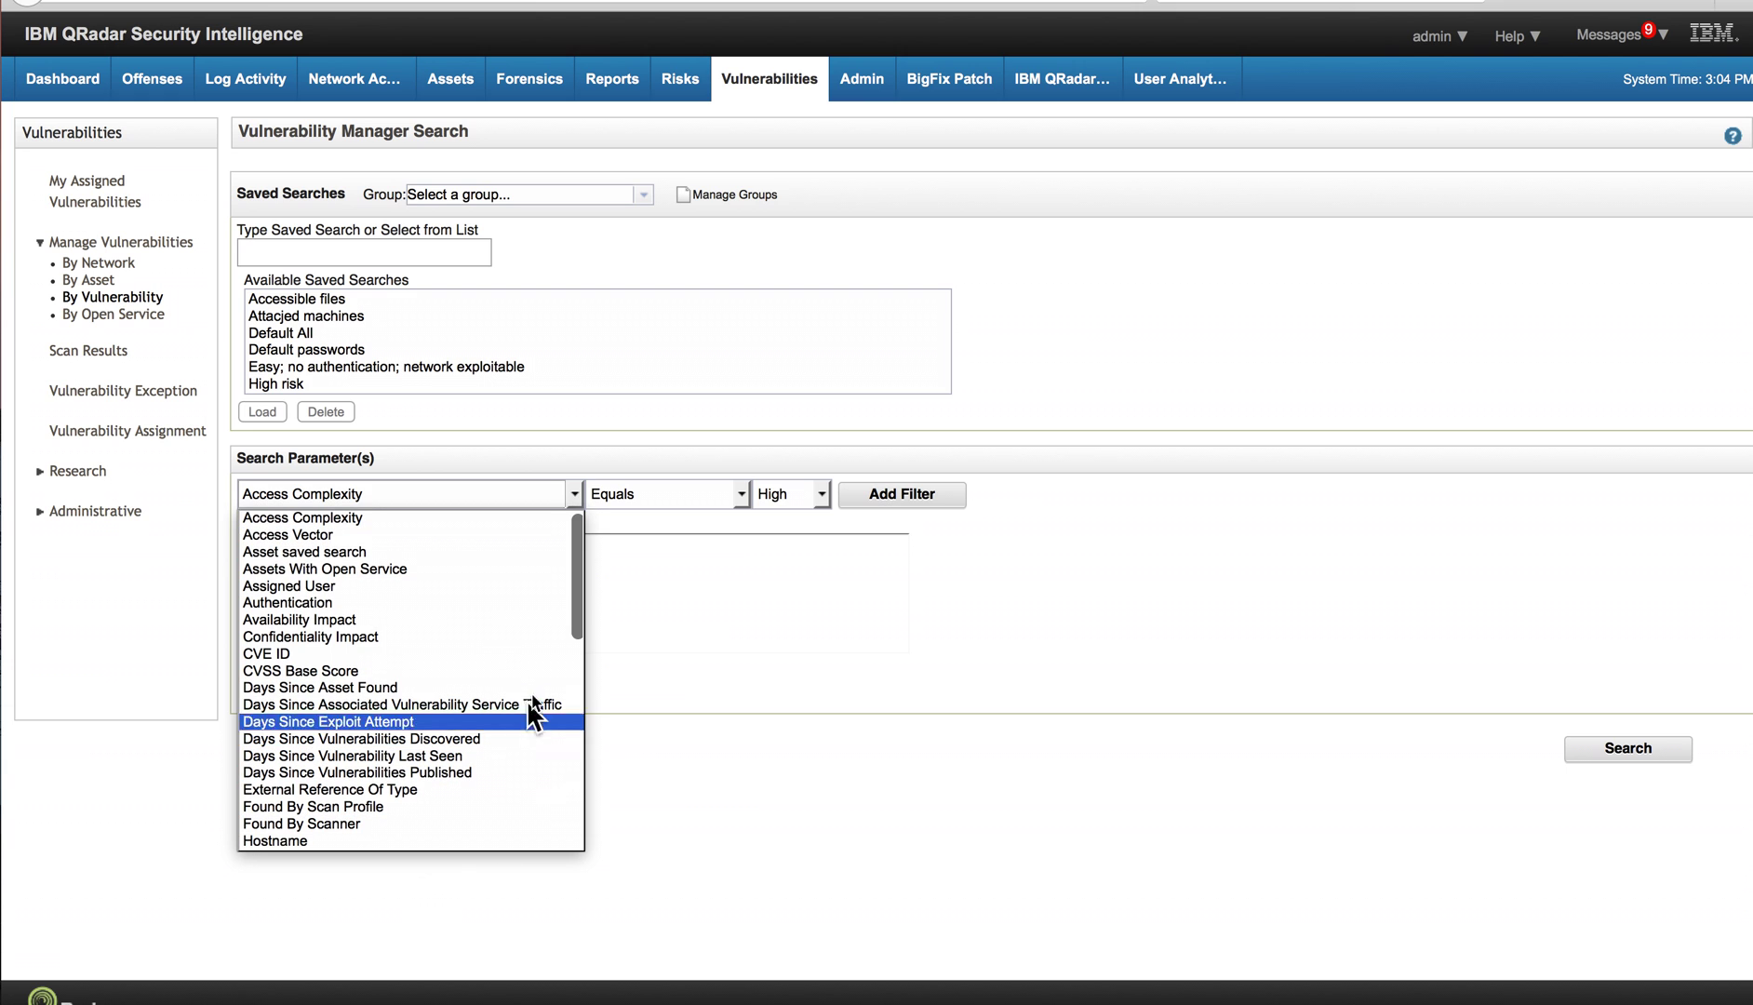
left_click_drag(576, 761, 549, 910)
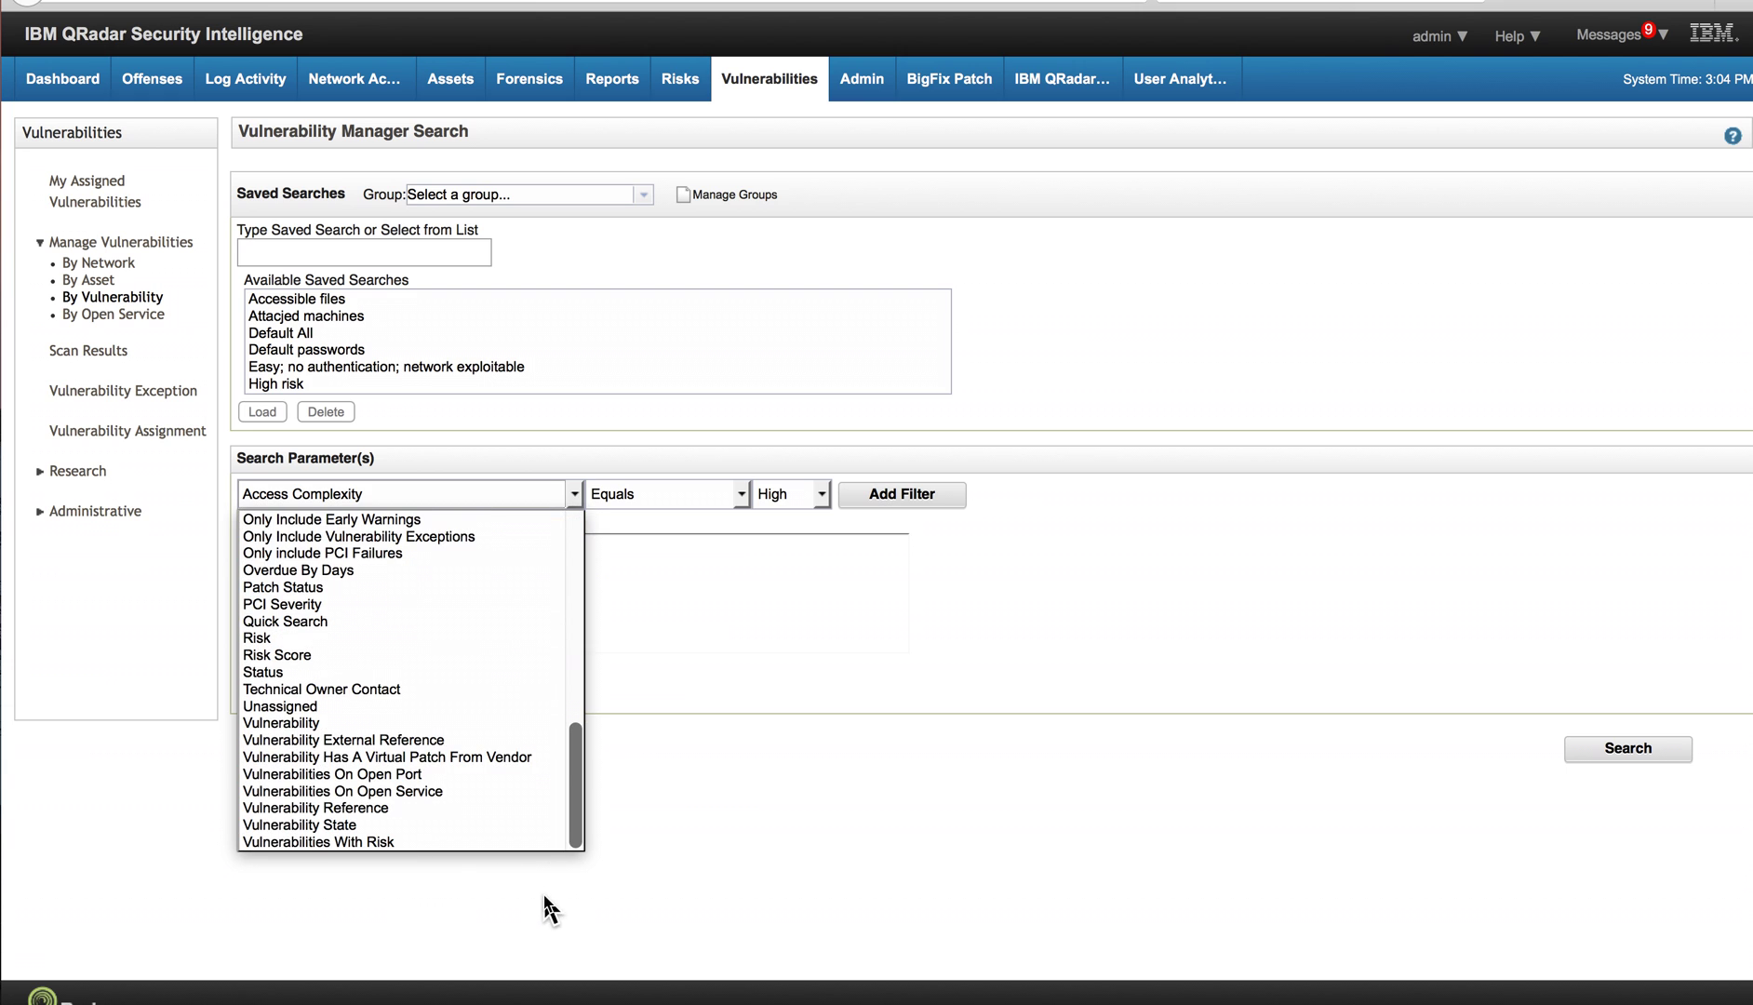
left_click(463, 761)
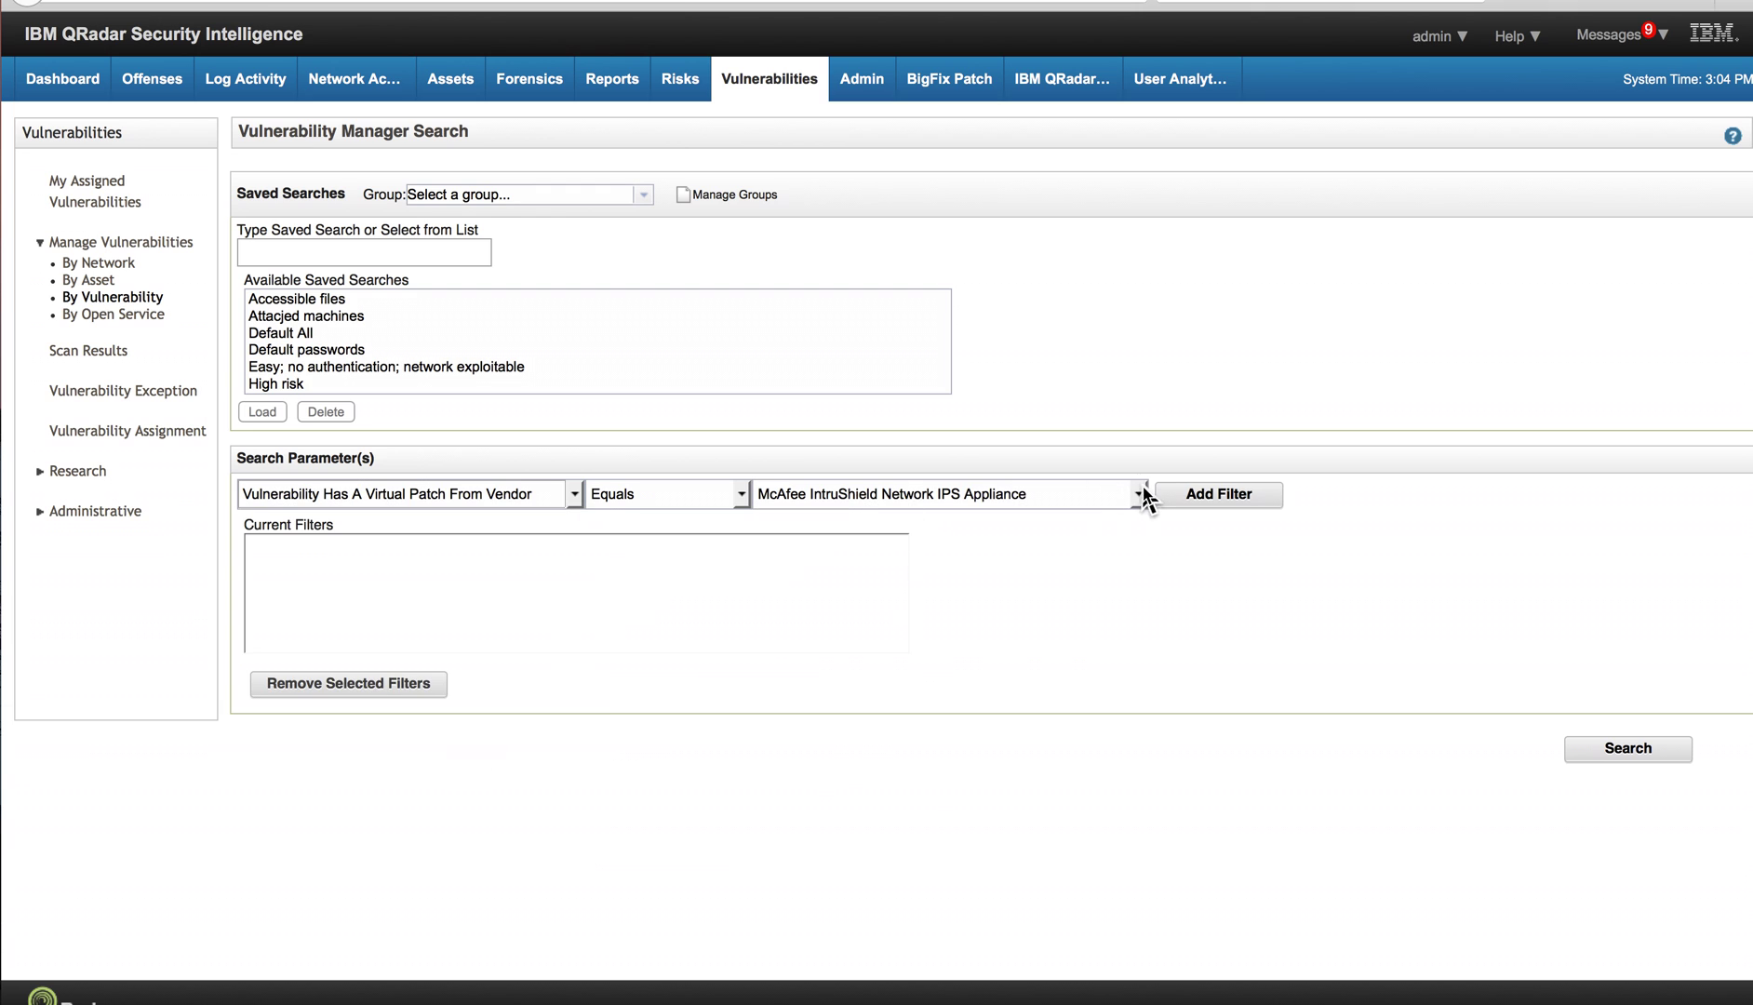
left_click(1138, 495)
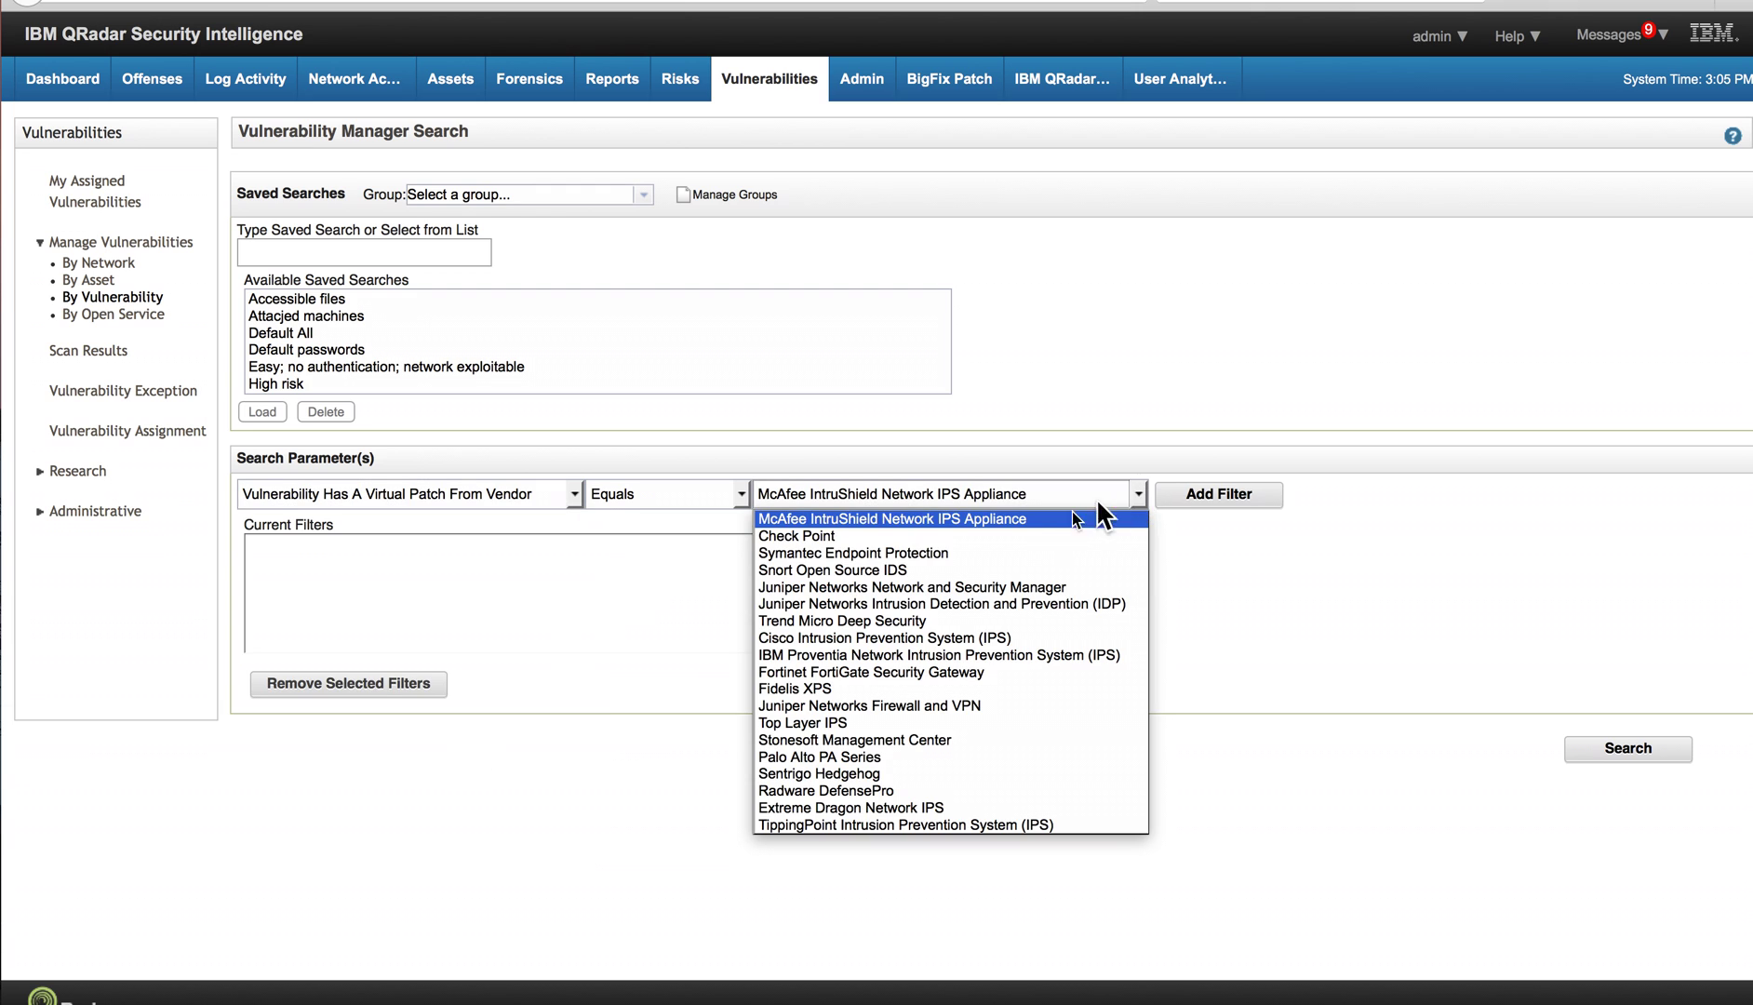
left_click(985, 569)
left_click(1212, 498)
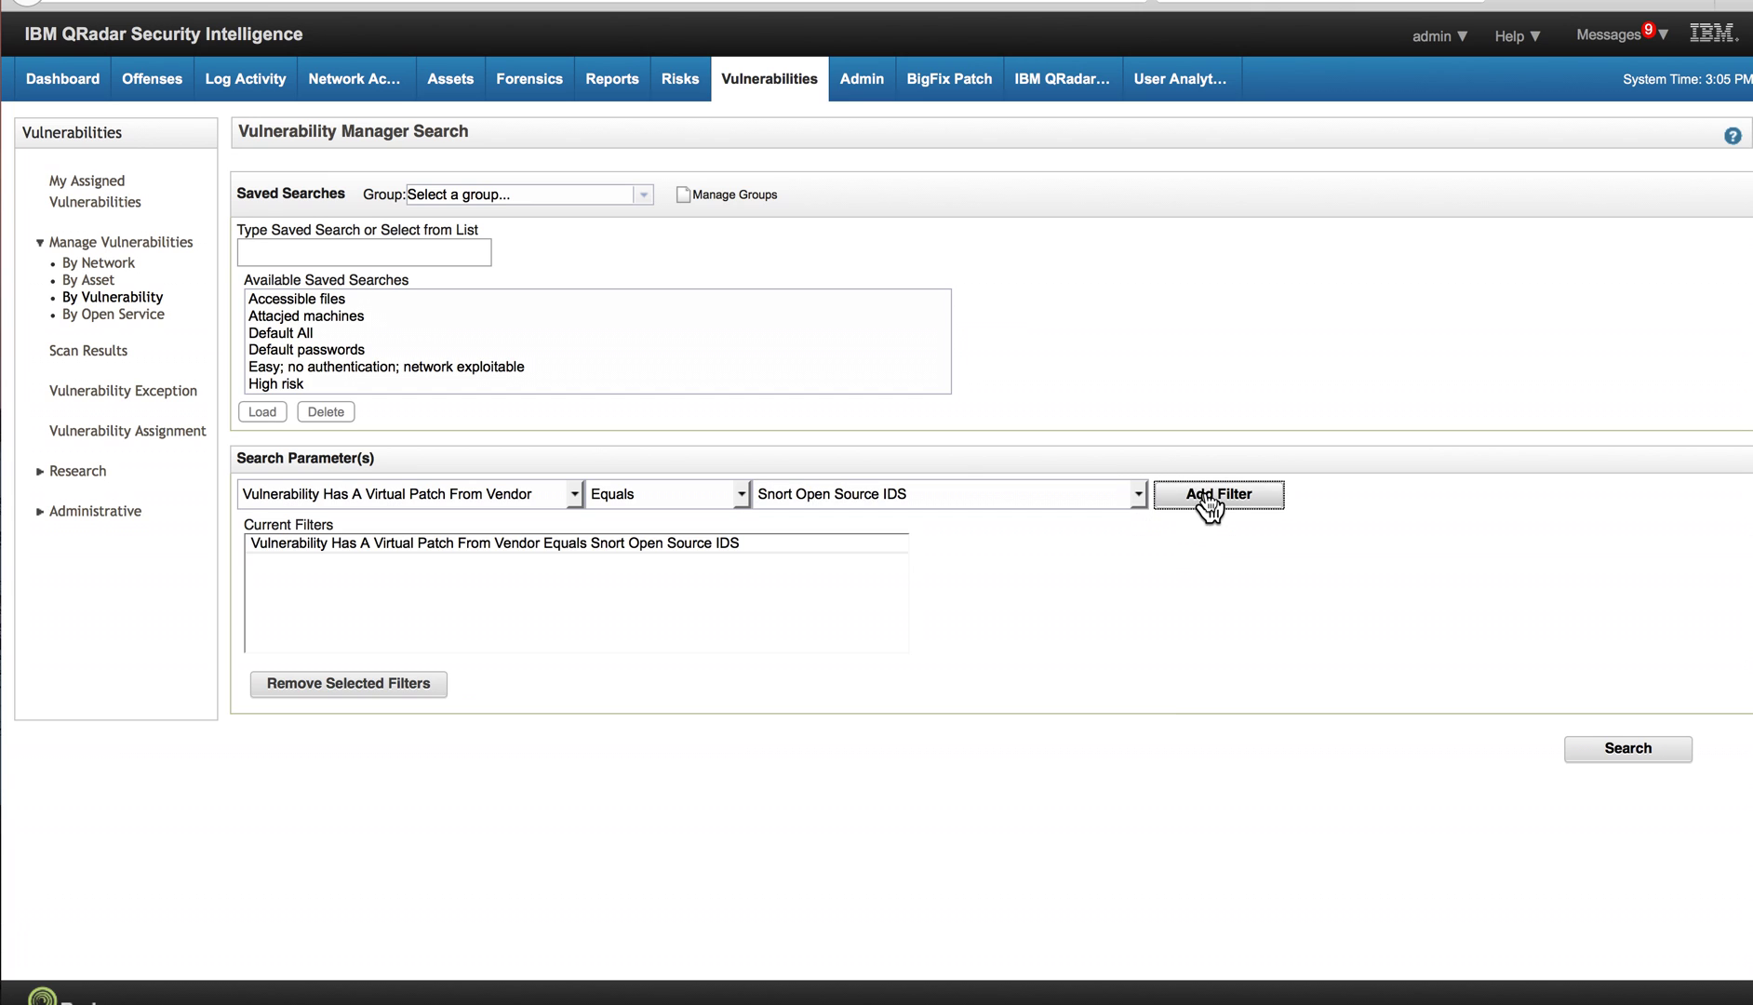
left_click(1641, 752)
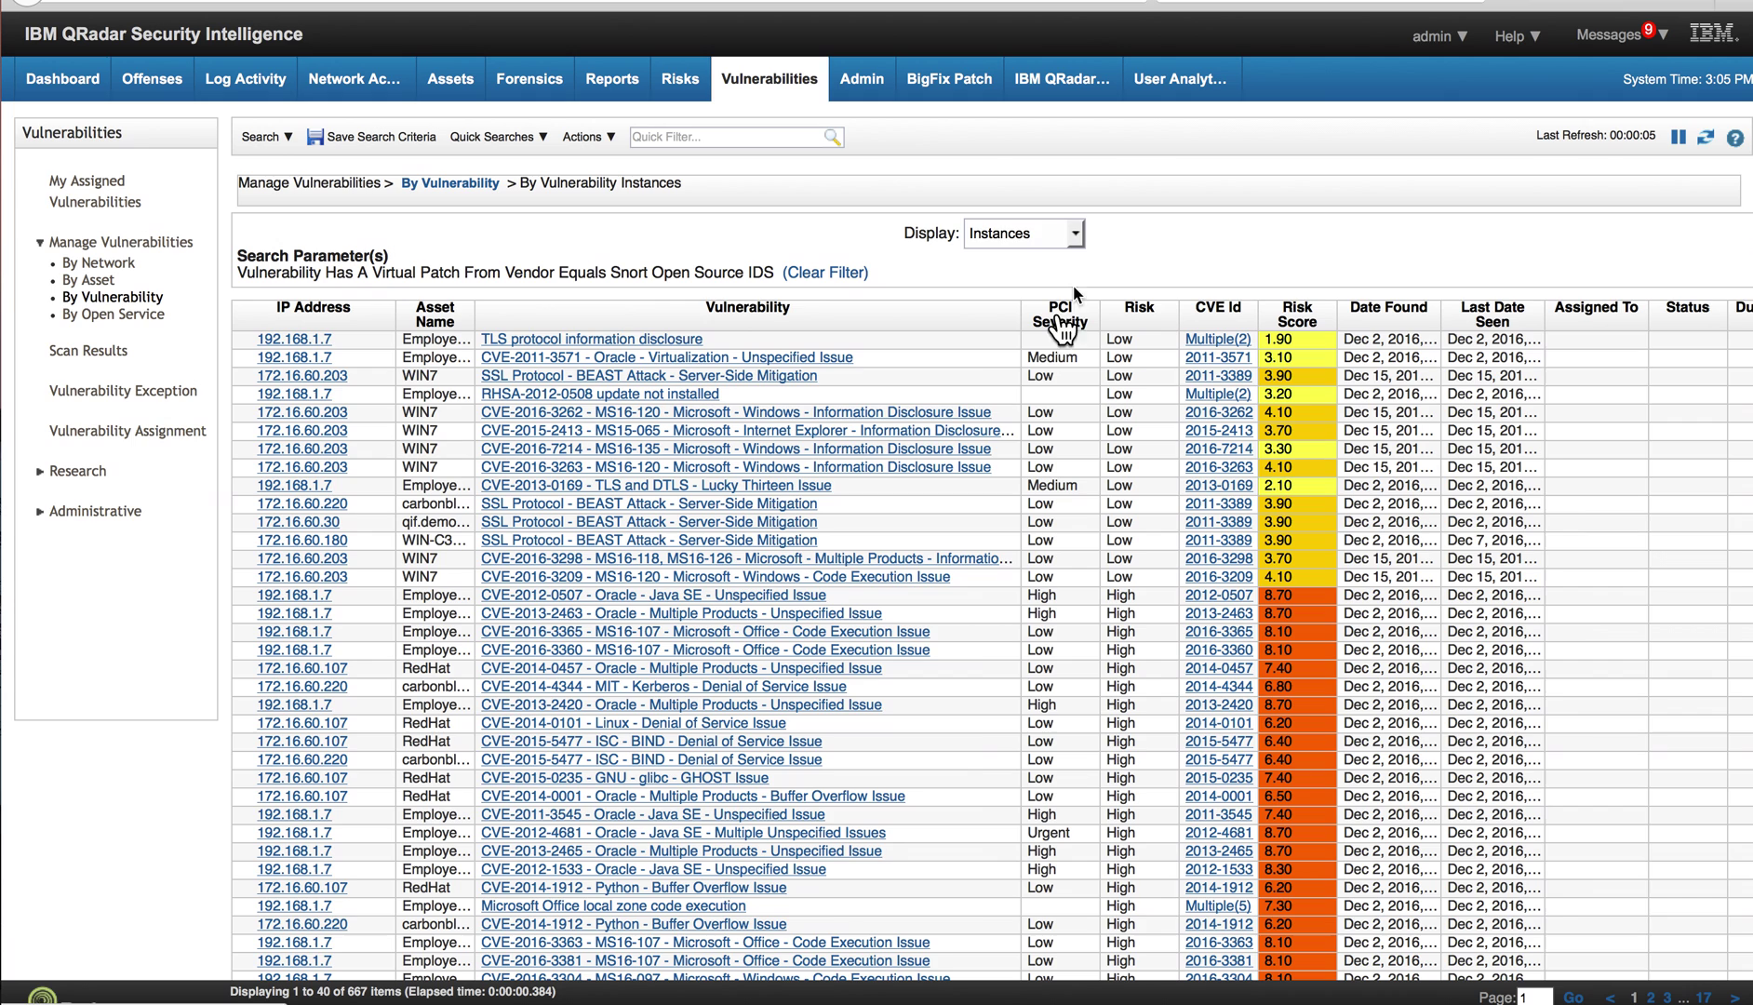
Start a new search and add Virtual Patch From Vendor equals IBM Proventia Network IPS.
left_click(259, 138)
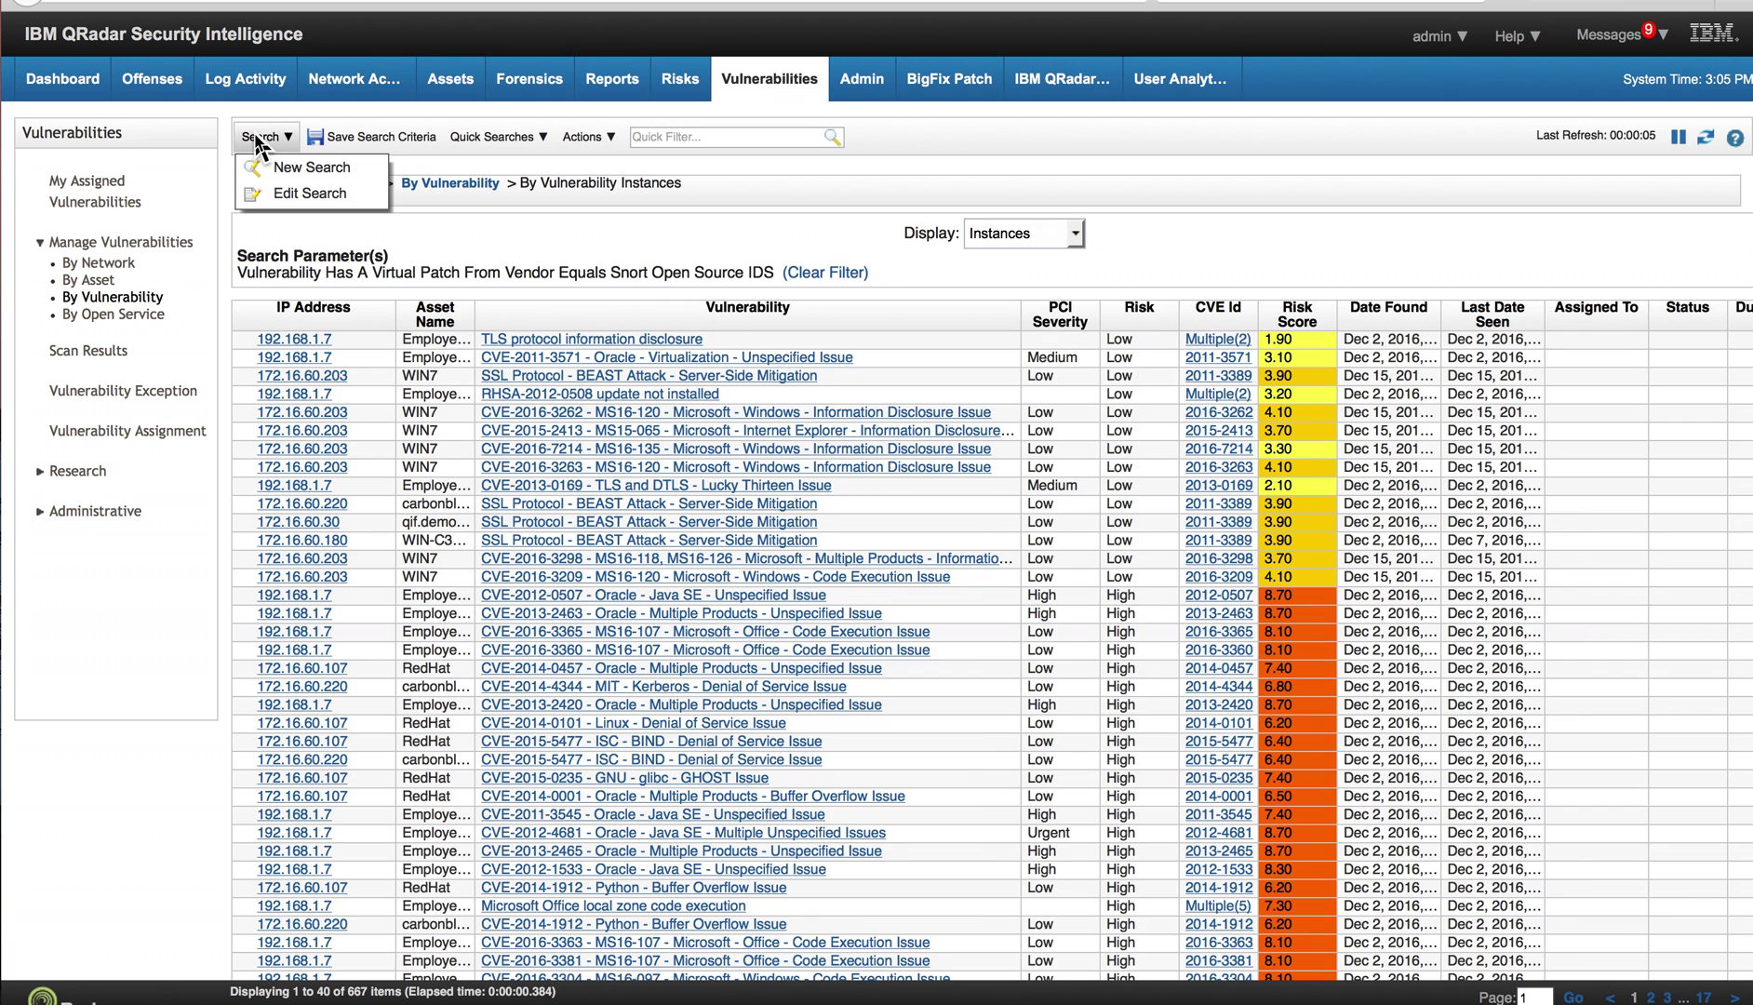
left_click(269, 168)
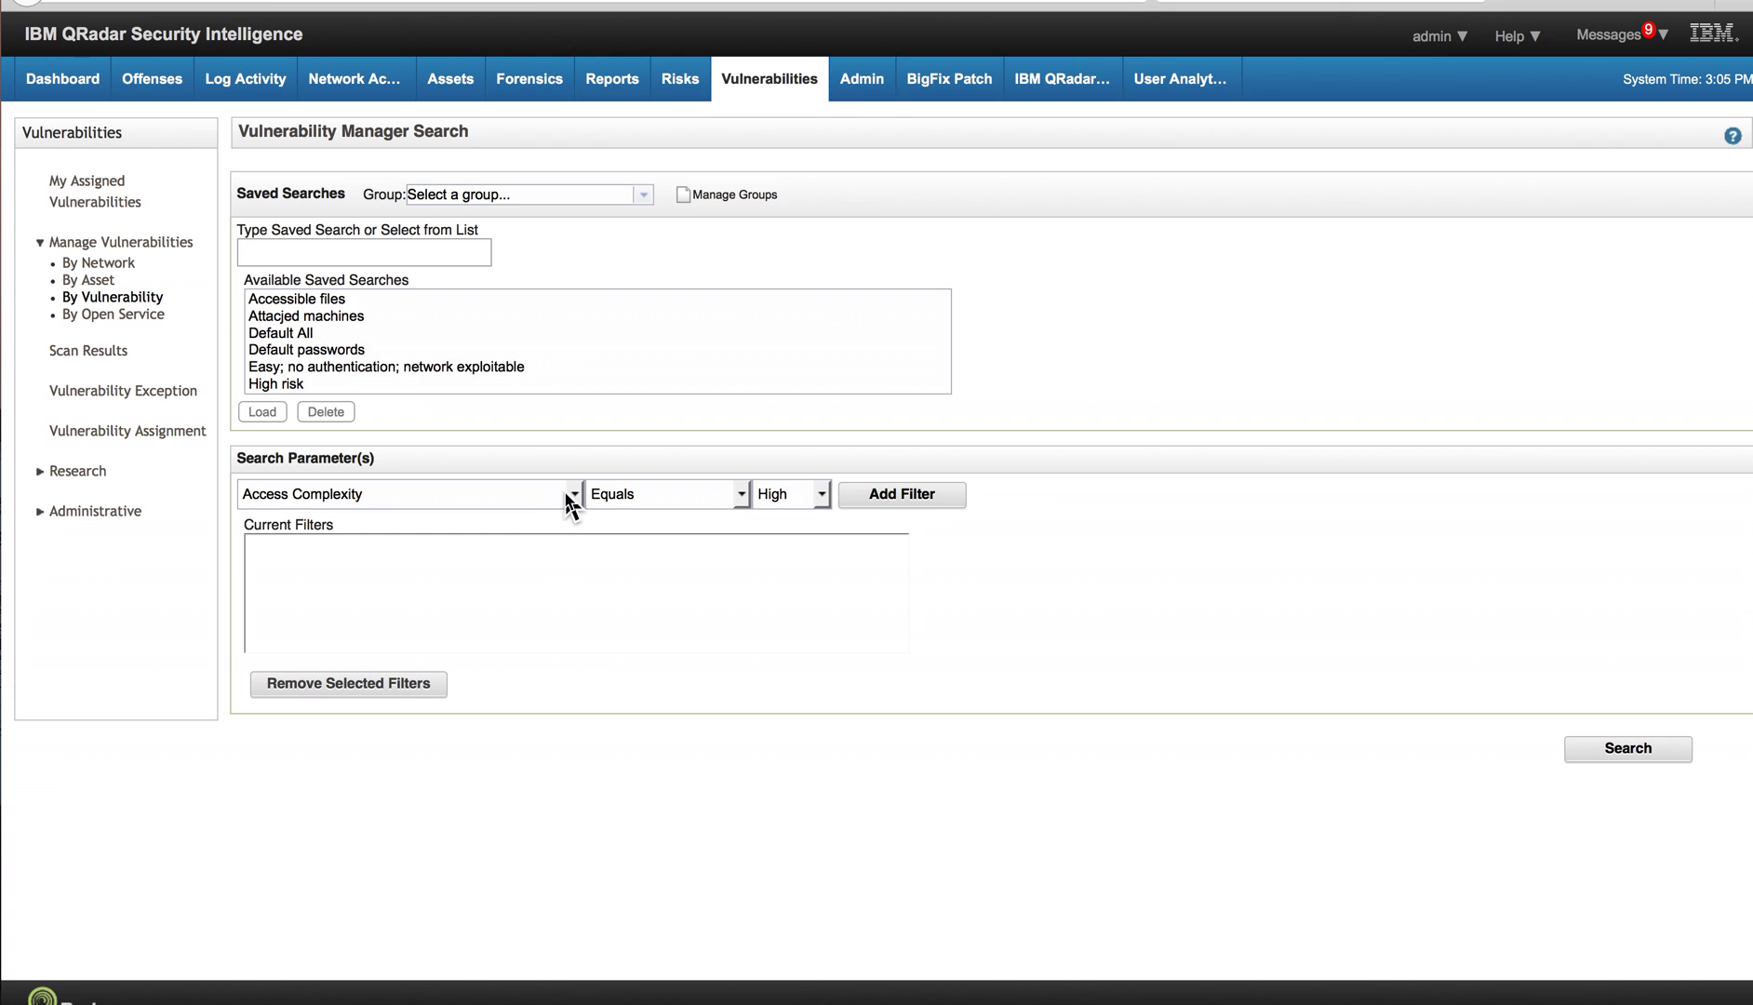
left_click(575, 496)
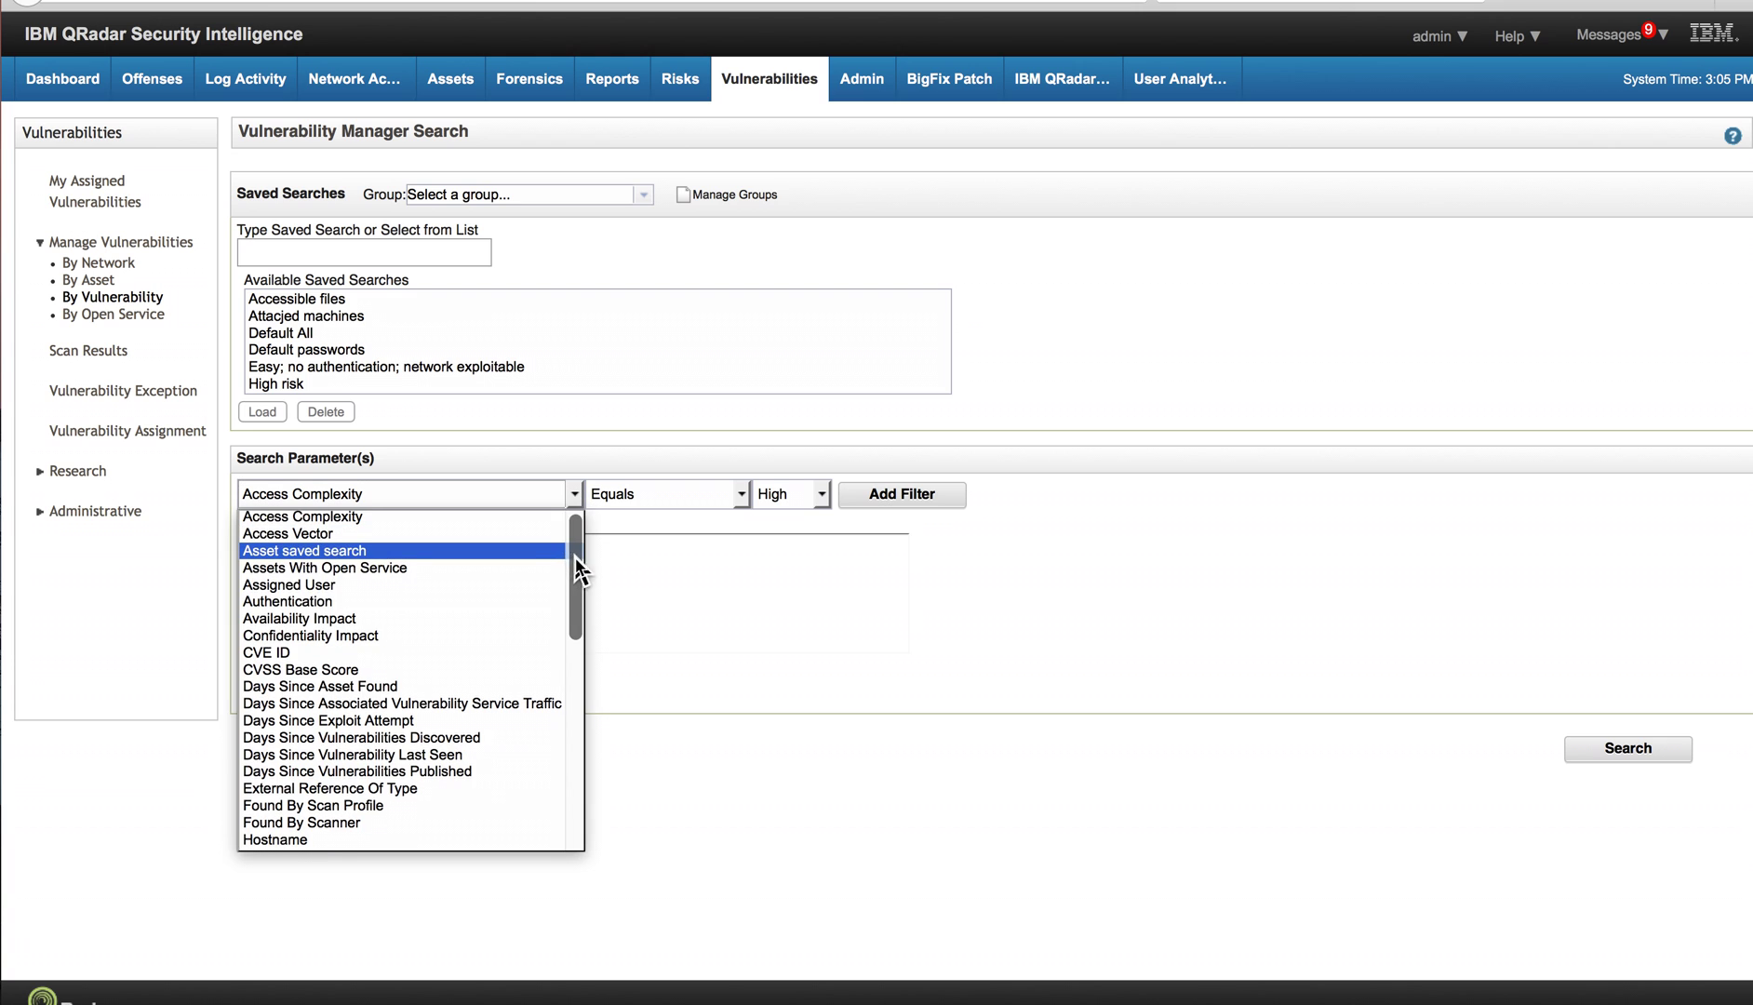
left_click_drag(575, 558, 531, 858)
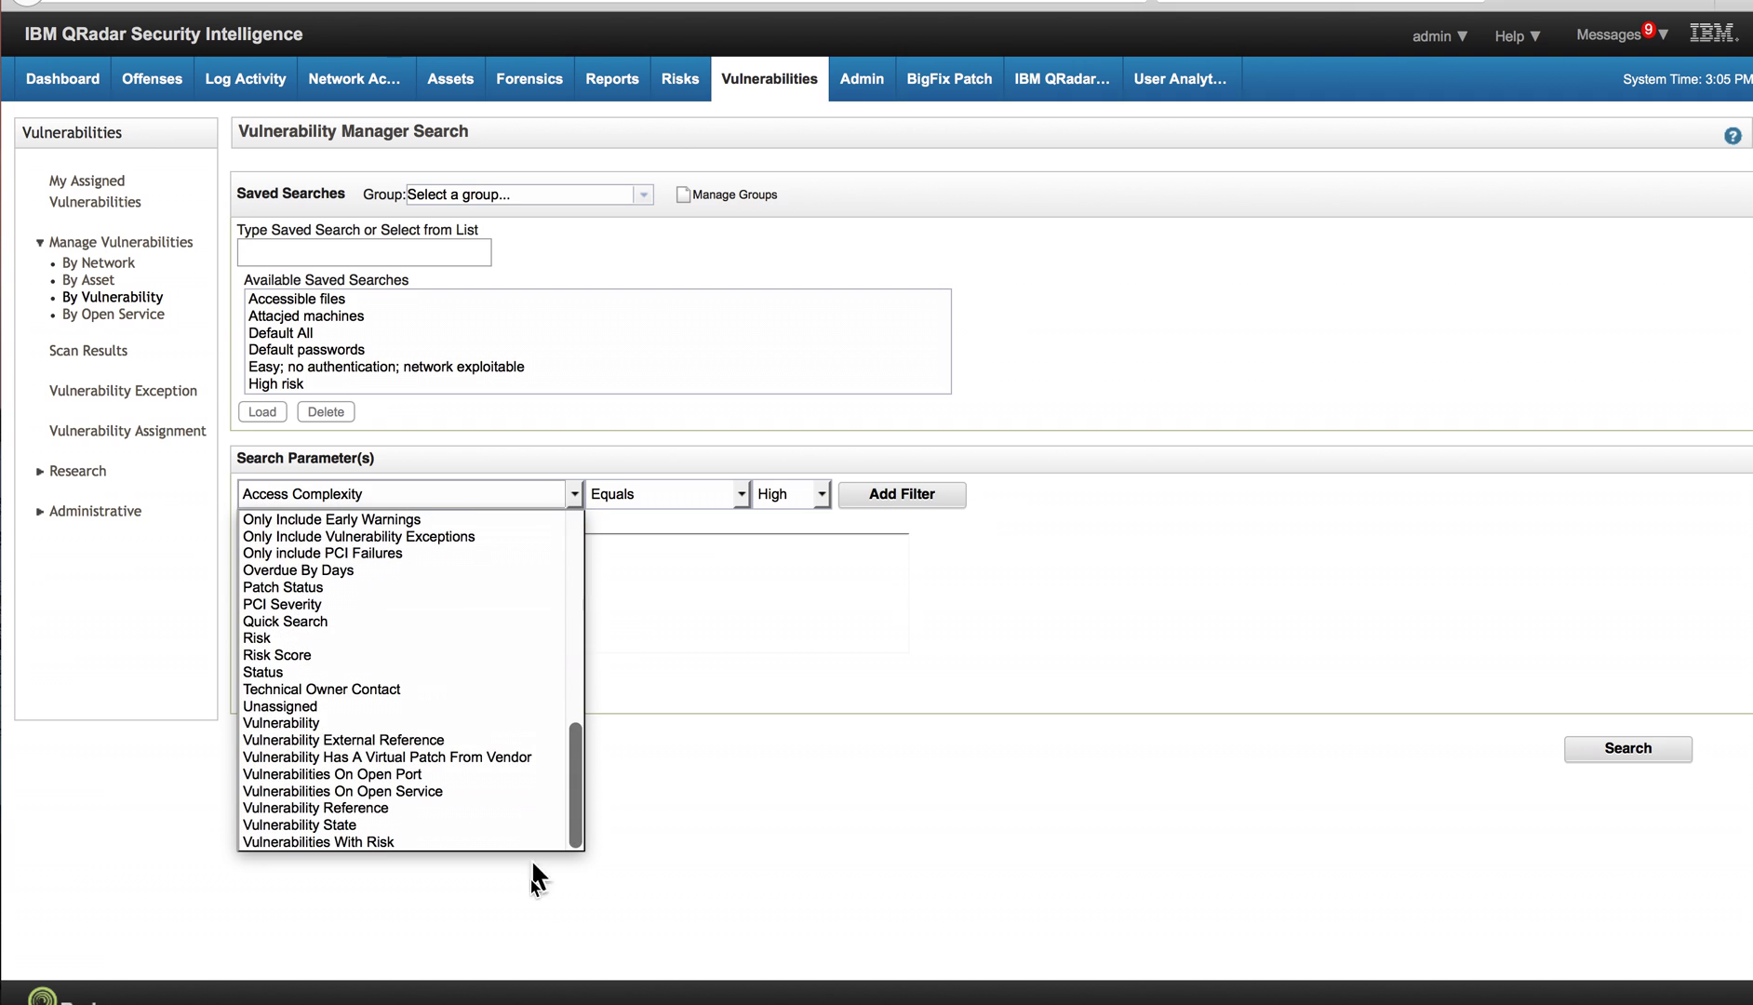
left_click(502, 756)
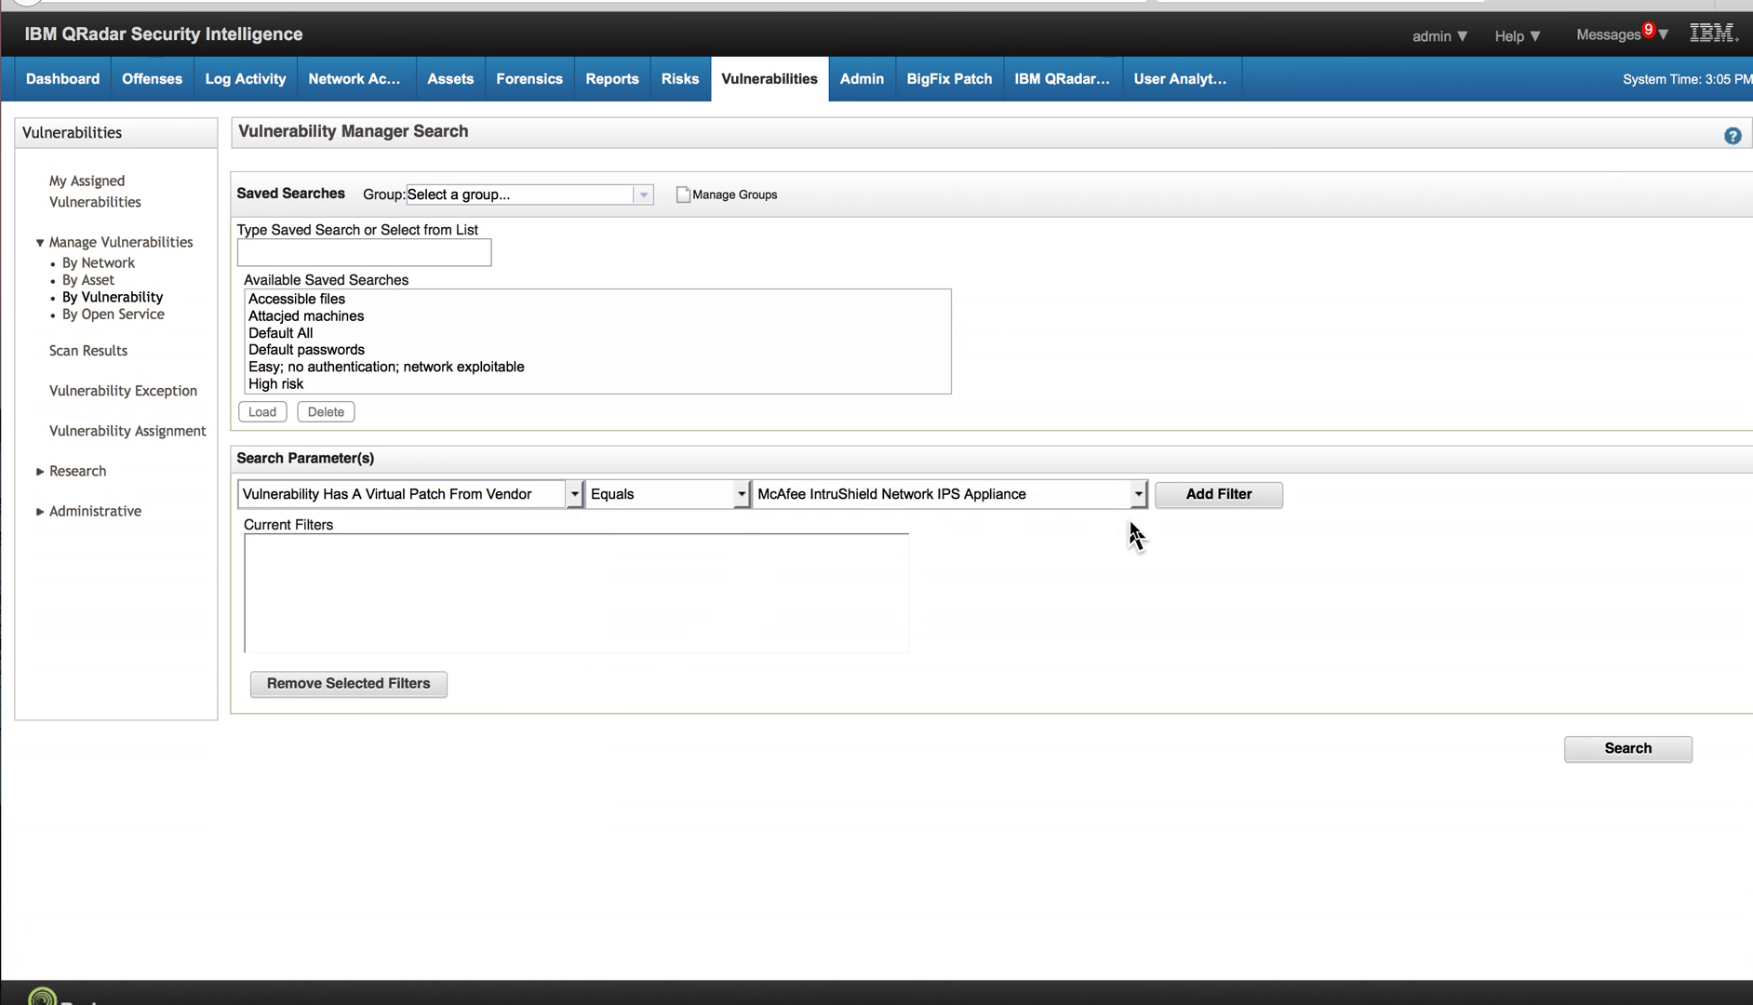
left_click(1138, 494)
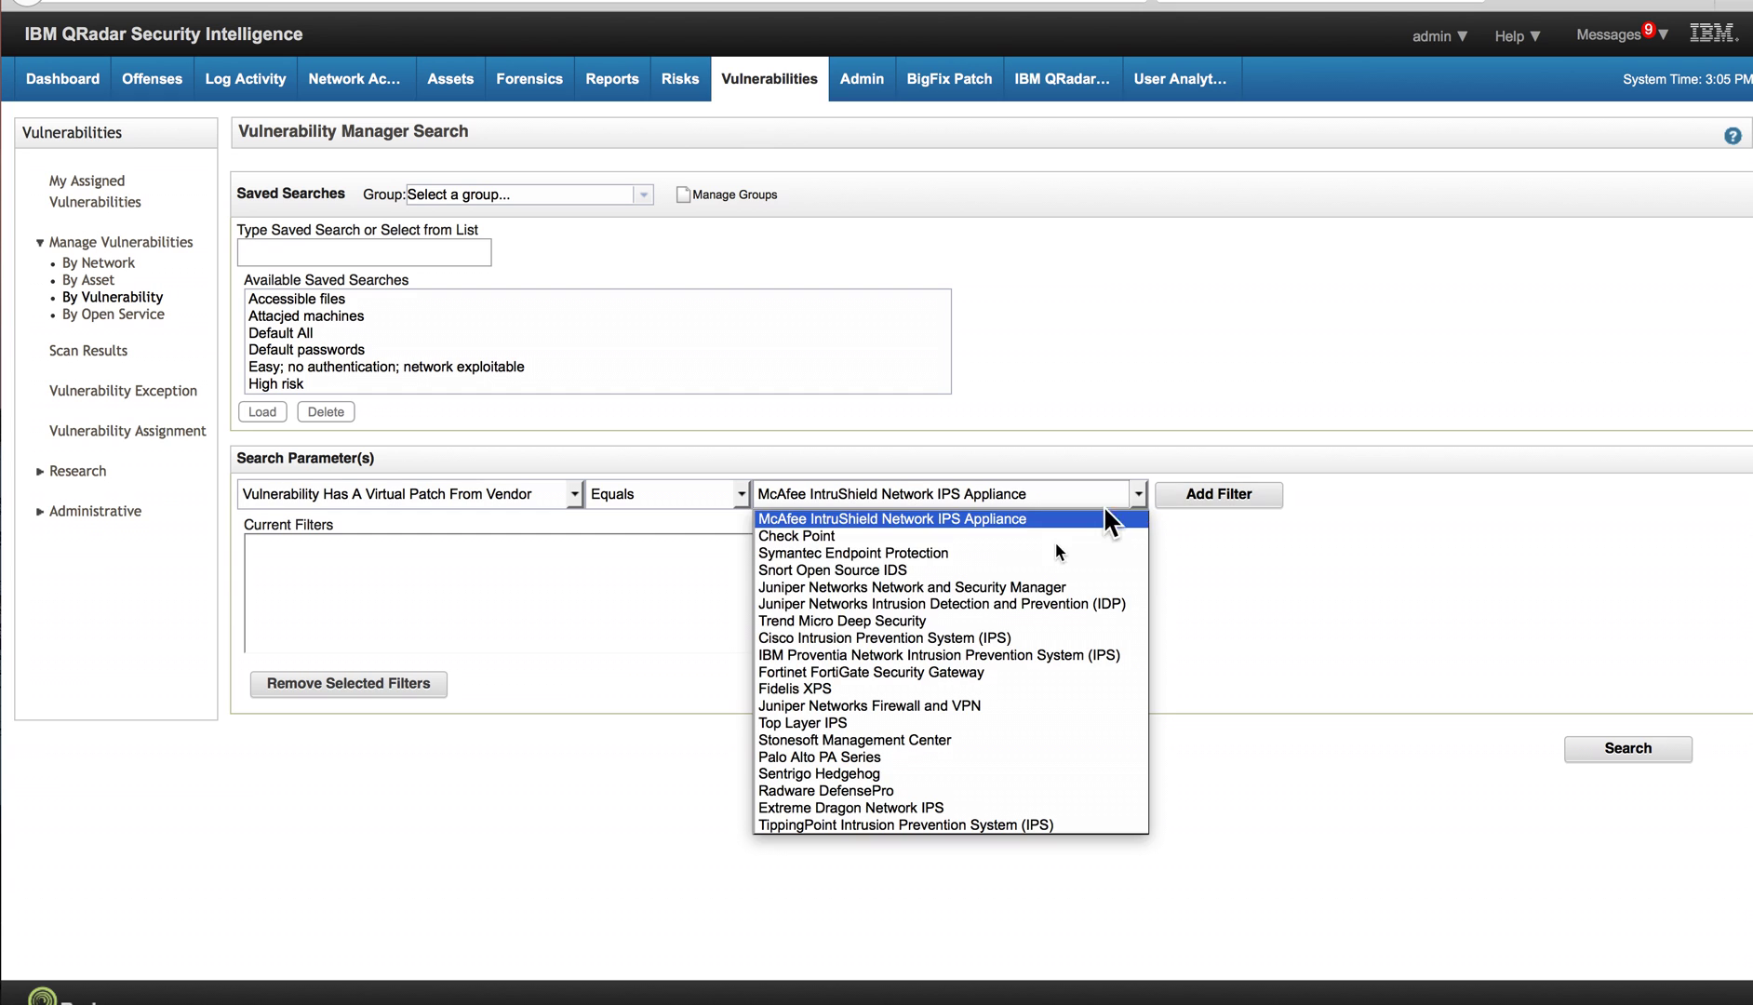
left_click(930, 655)
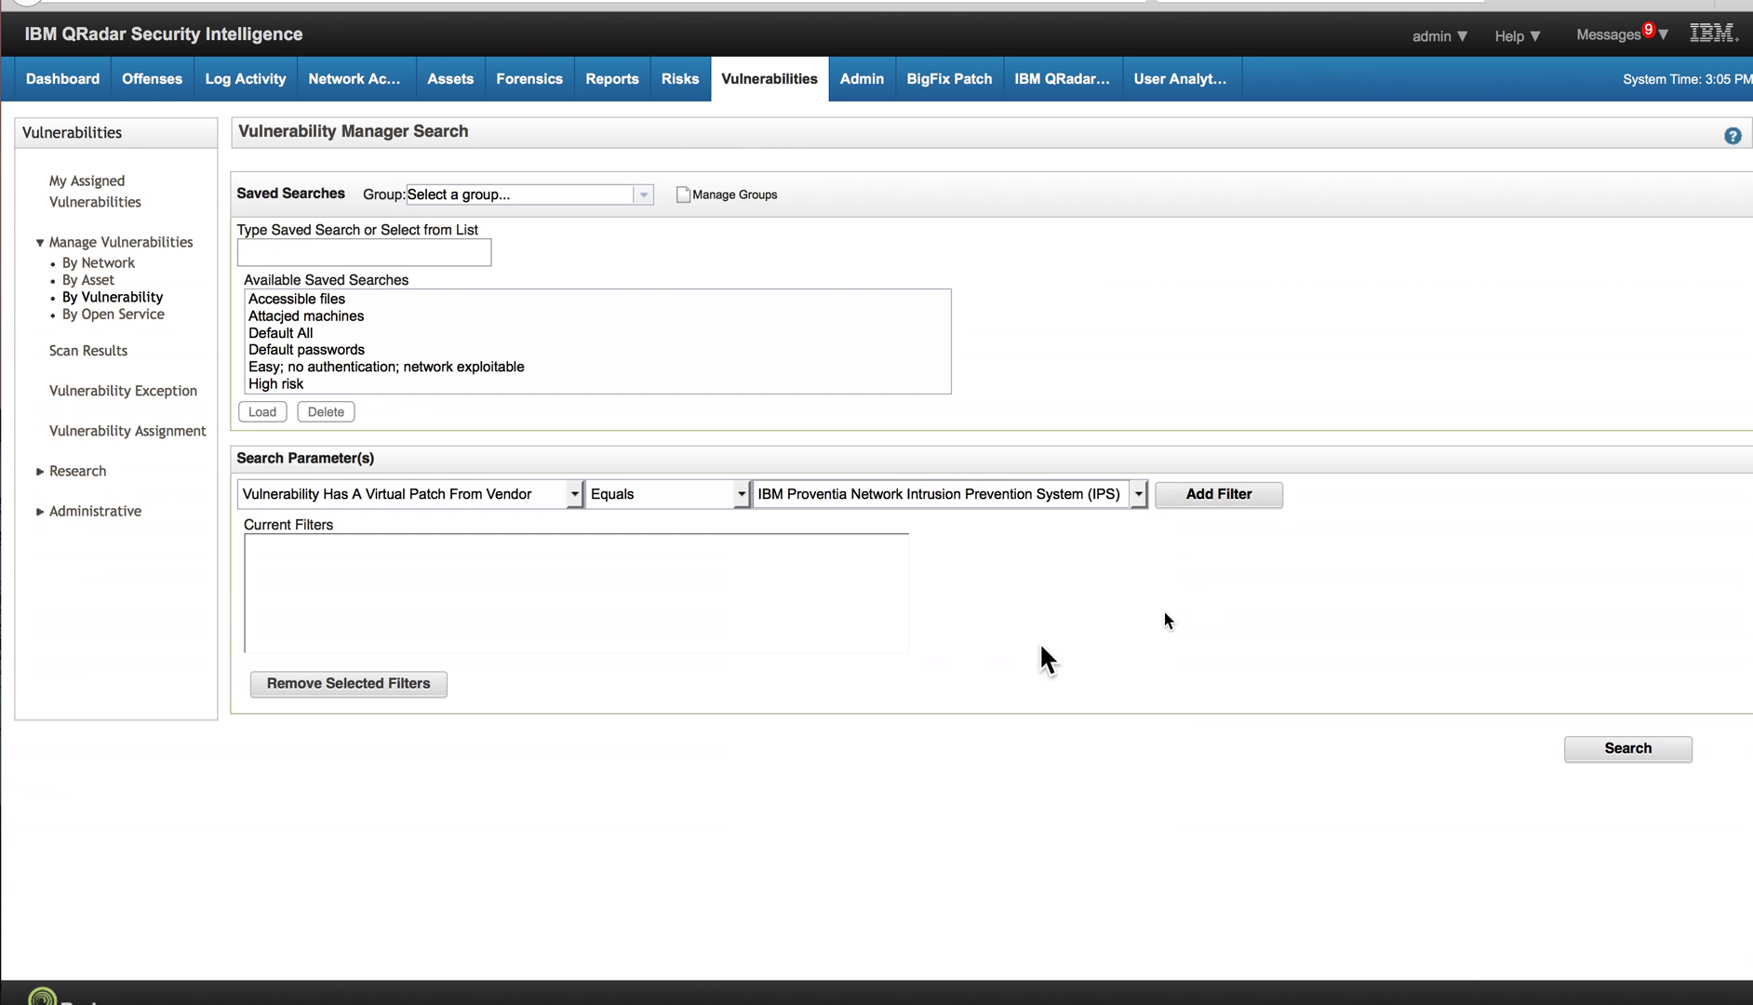
left_click(1255, 500)
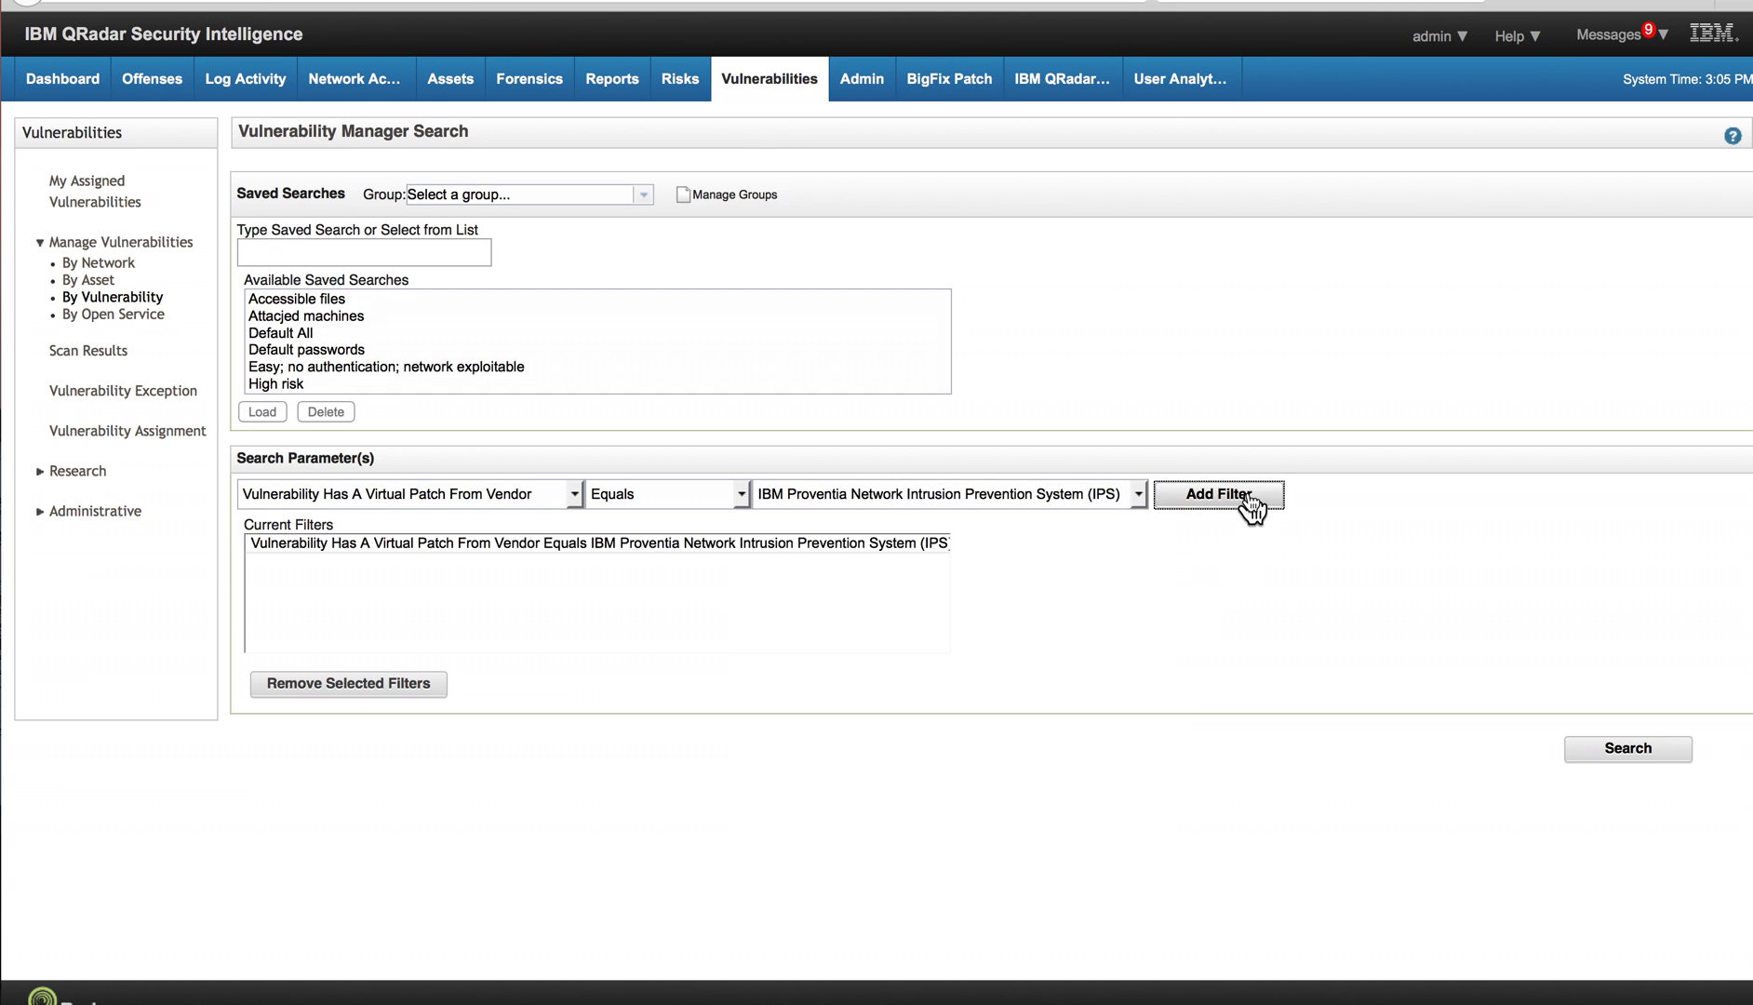
Run the search with the IBM Proventia virtual-patch filter.
left_click(1640, 752)
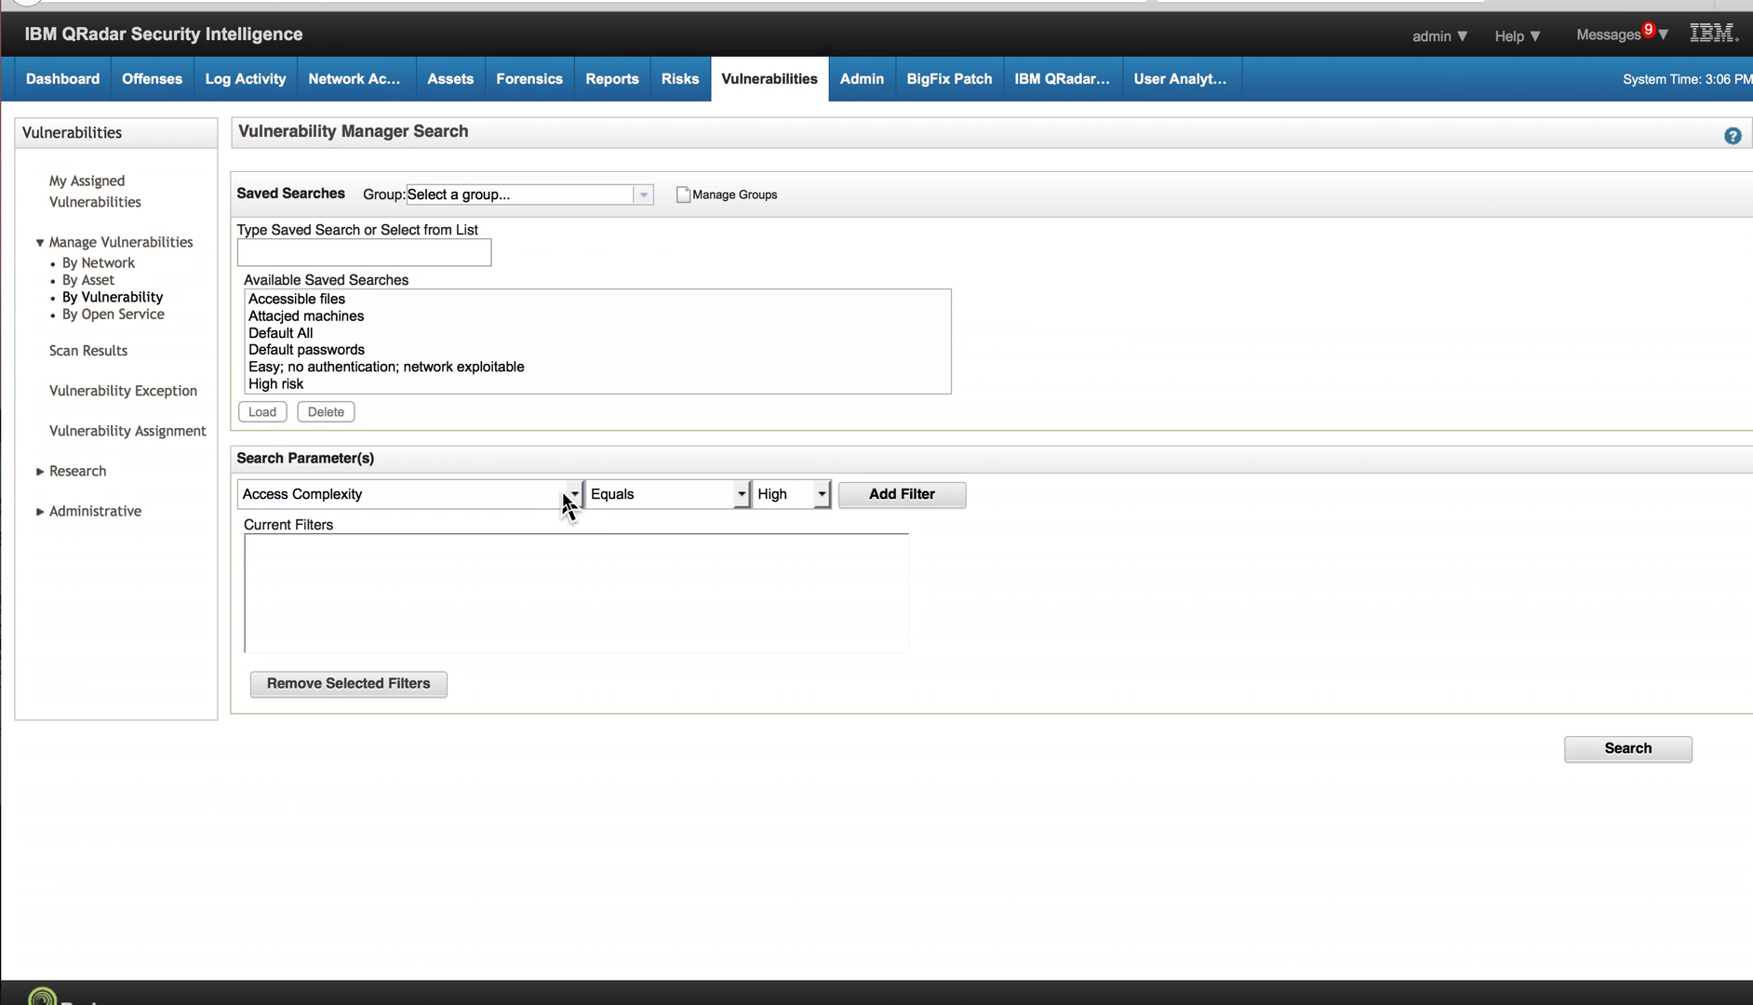
Filter on External Reference Of Type does not equal IBM Endpoint Manager Patch and search, yielding 661 instances.
left_click(574, 493)
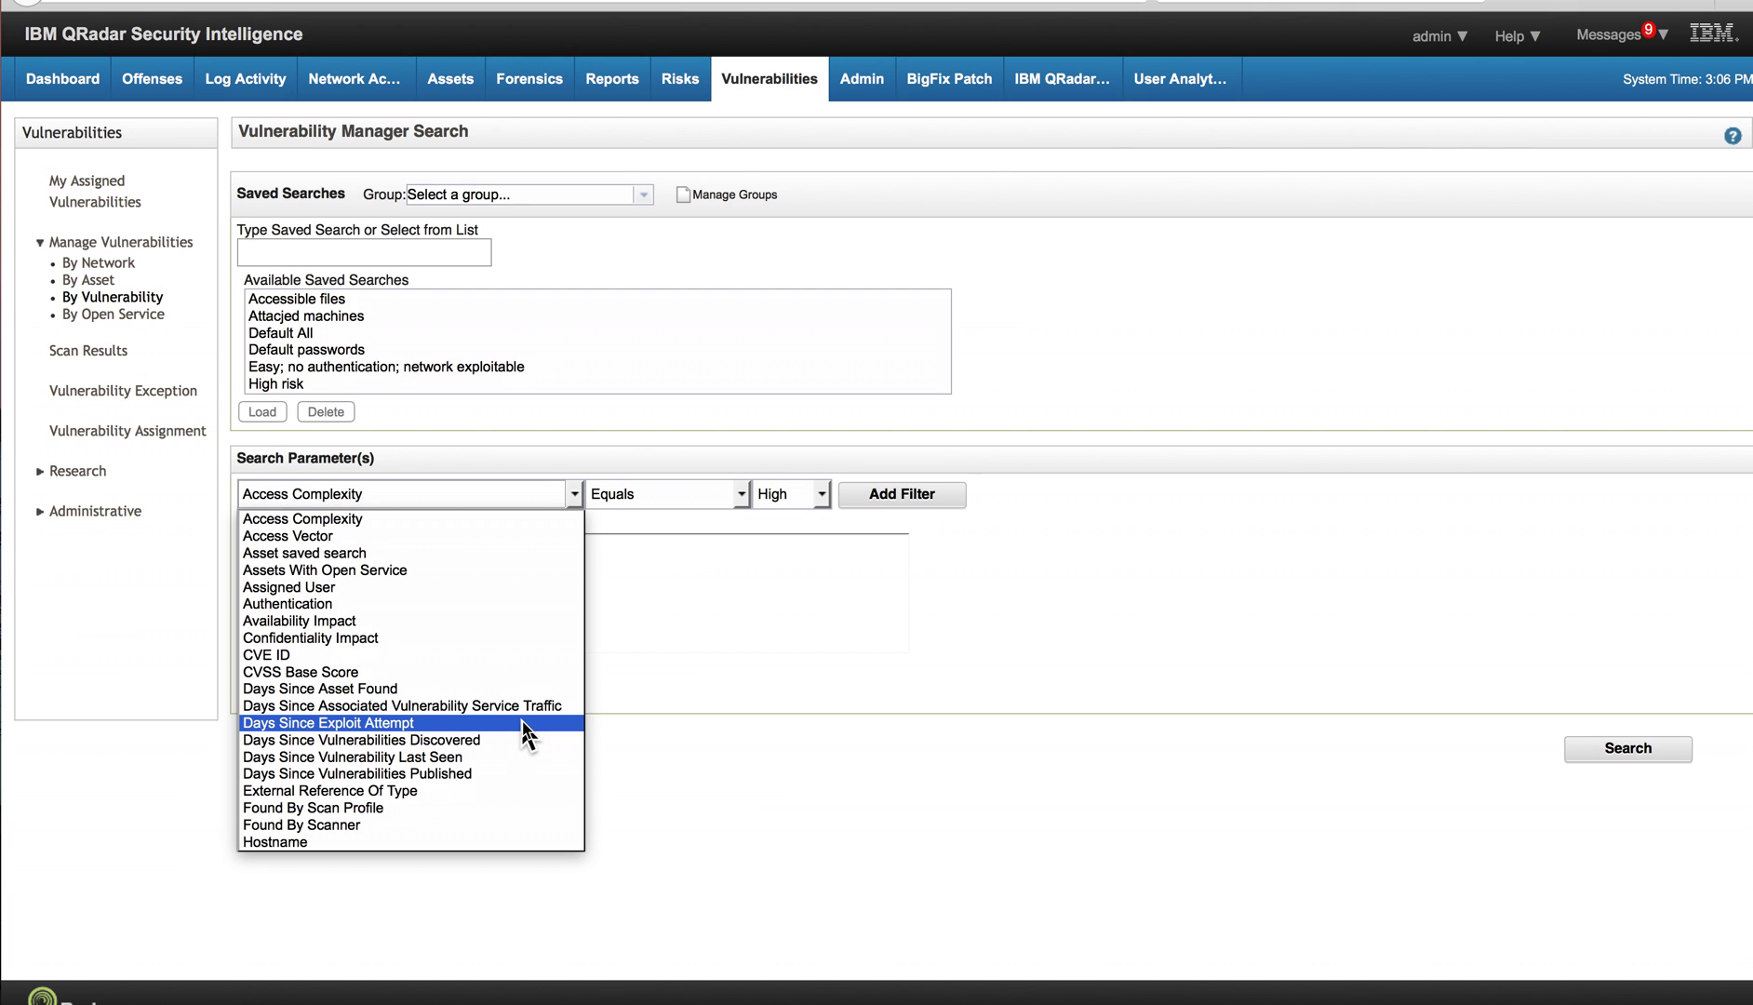
scroll(500, 733, "down", 1)
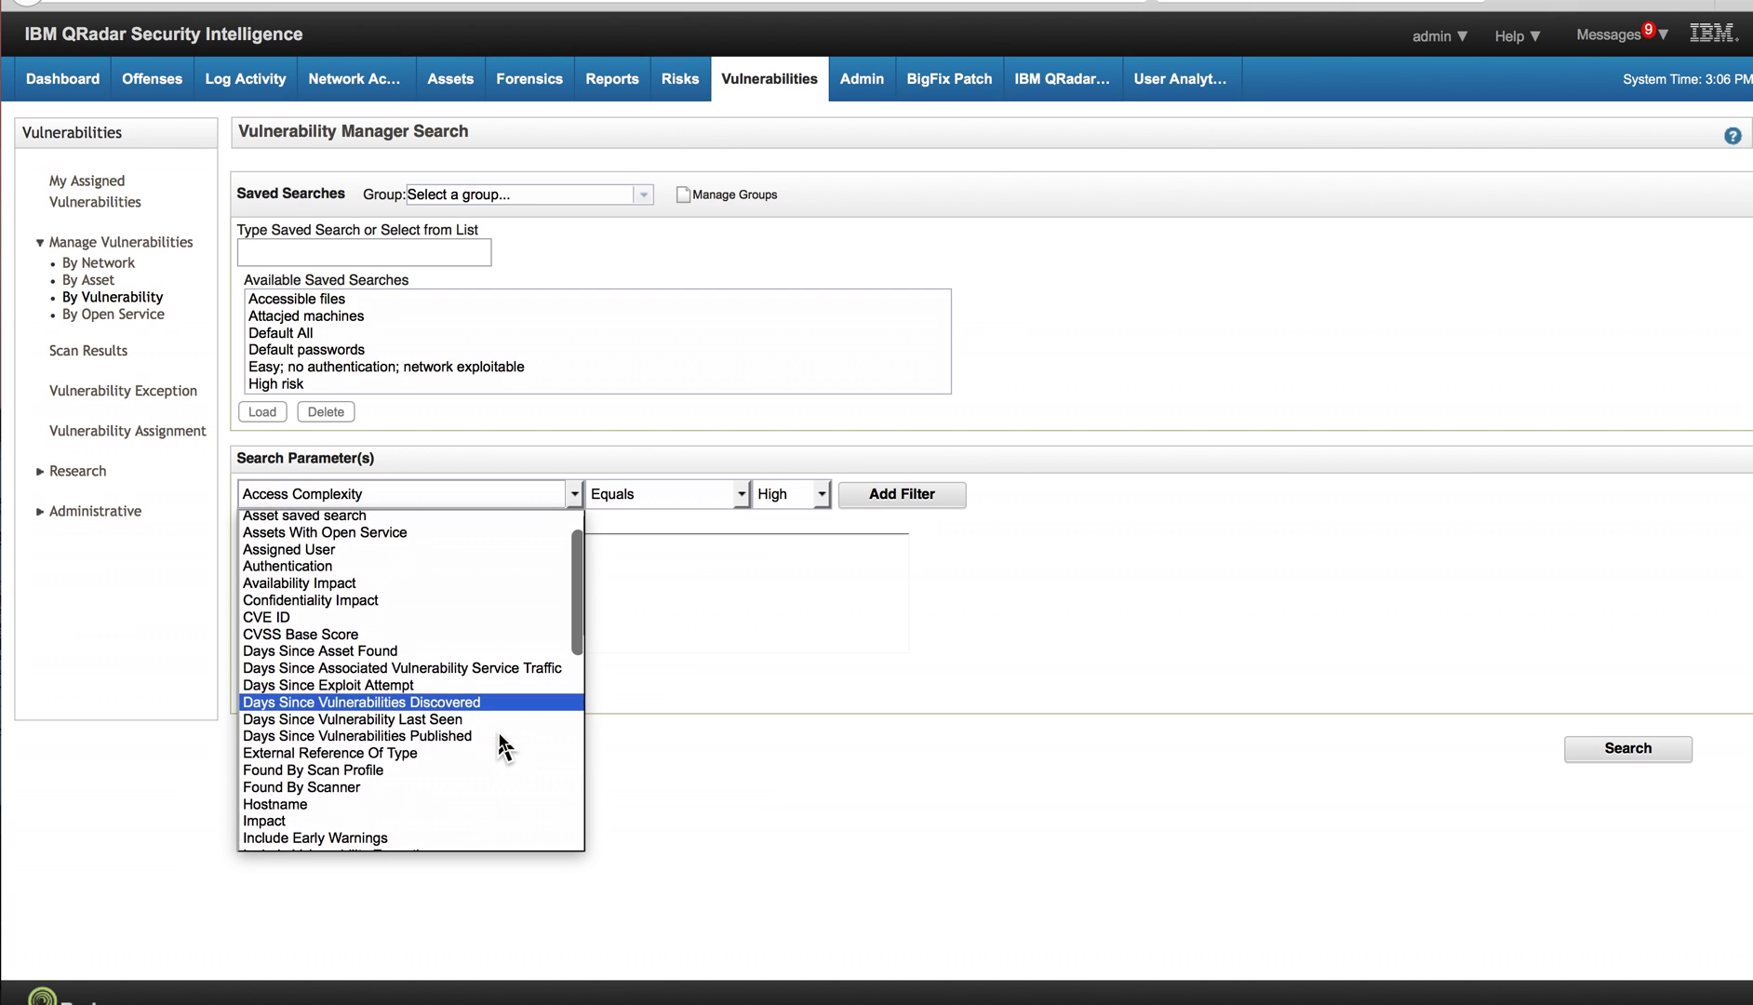
left_click(476, 761)
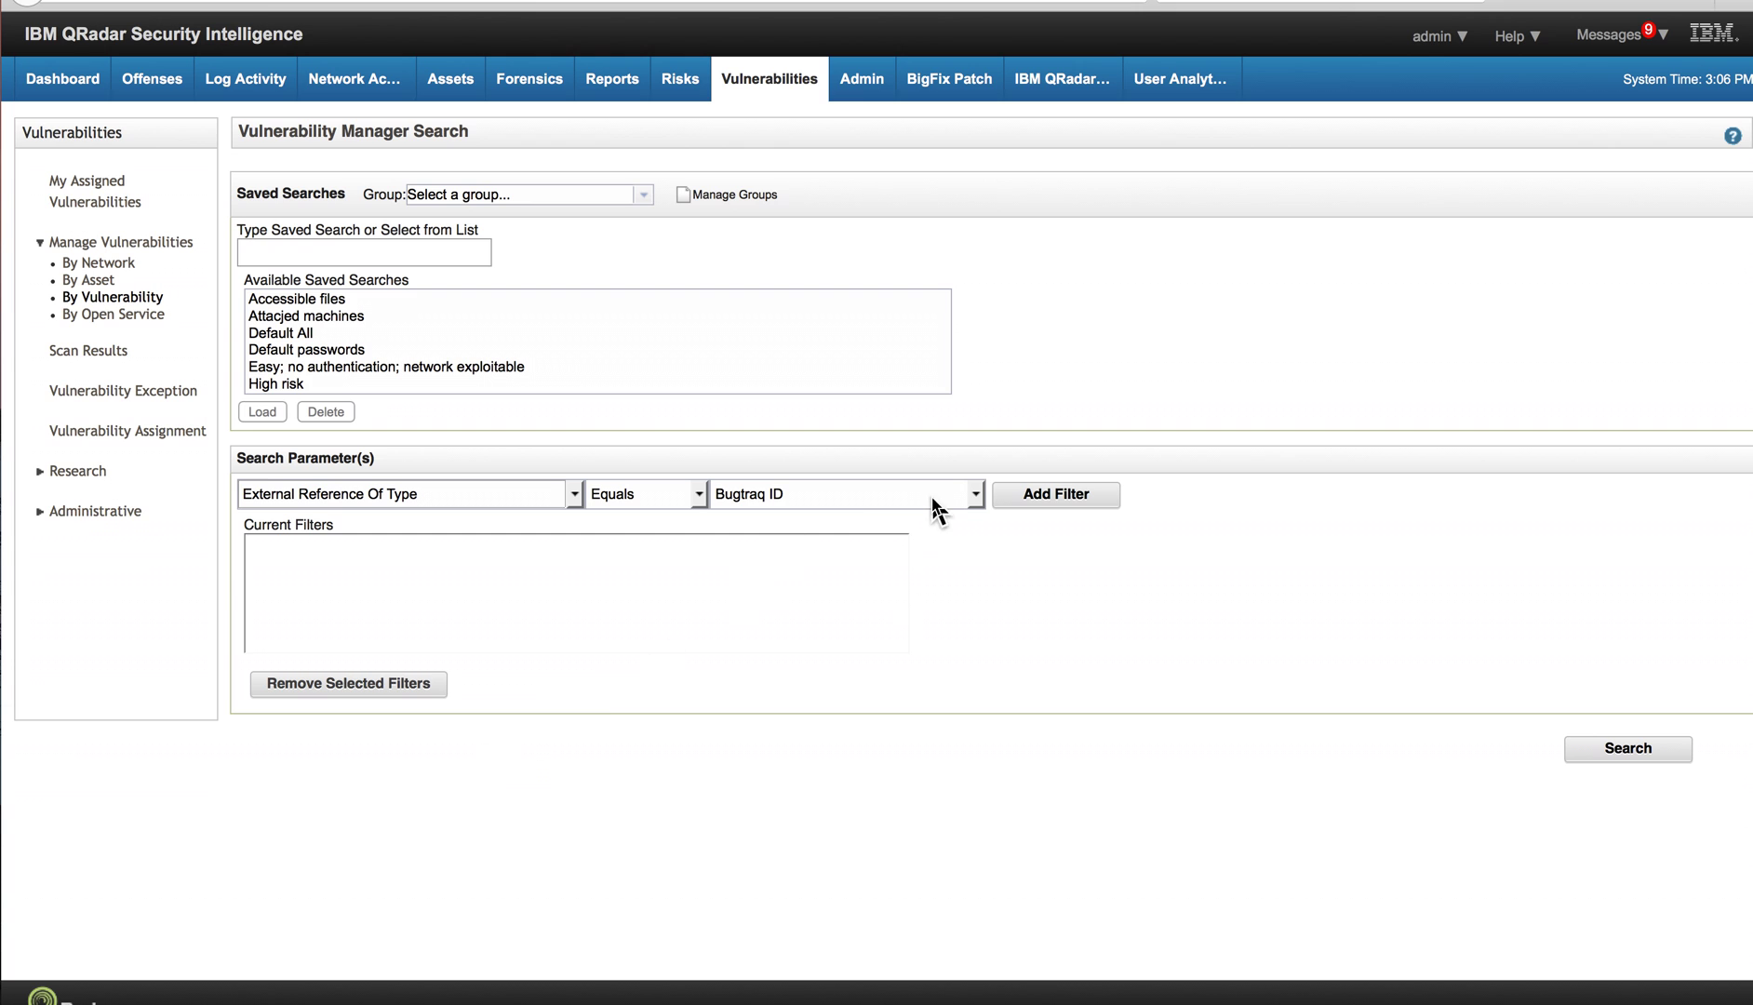
left_click(975, 494)
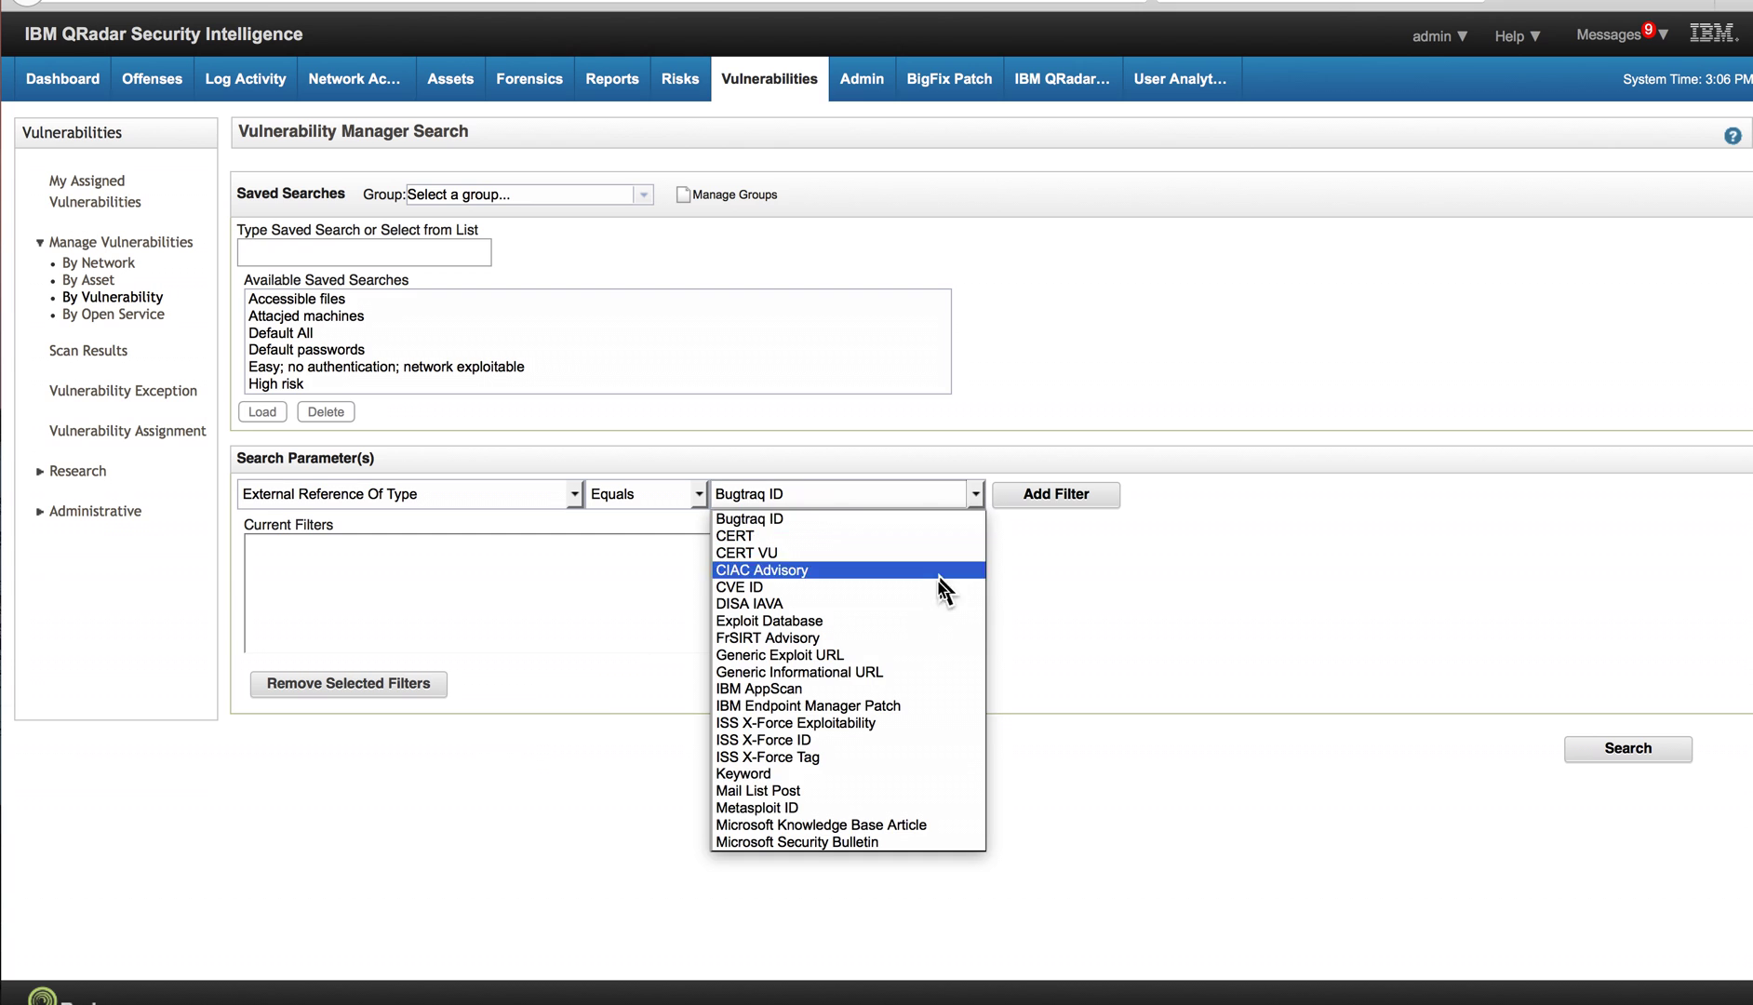
left_click(912, 706)
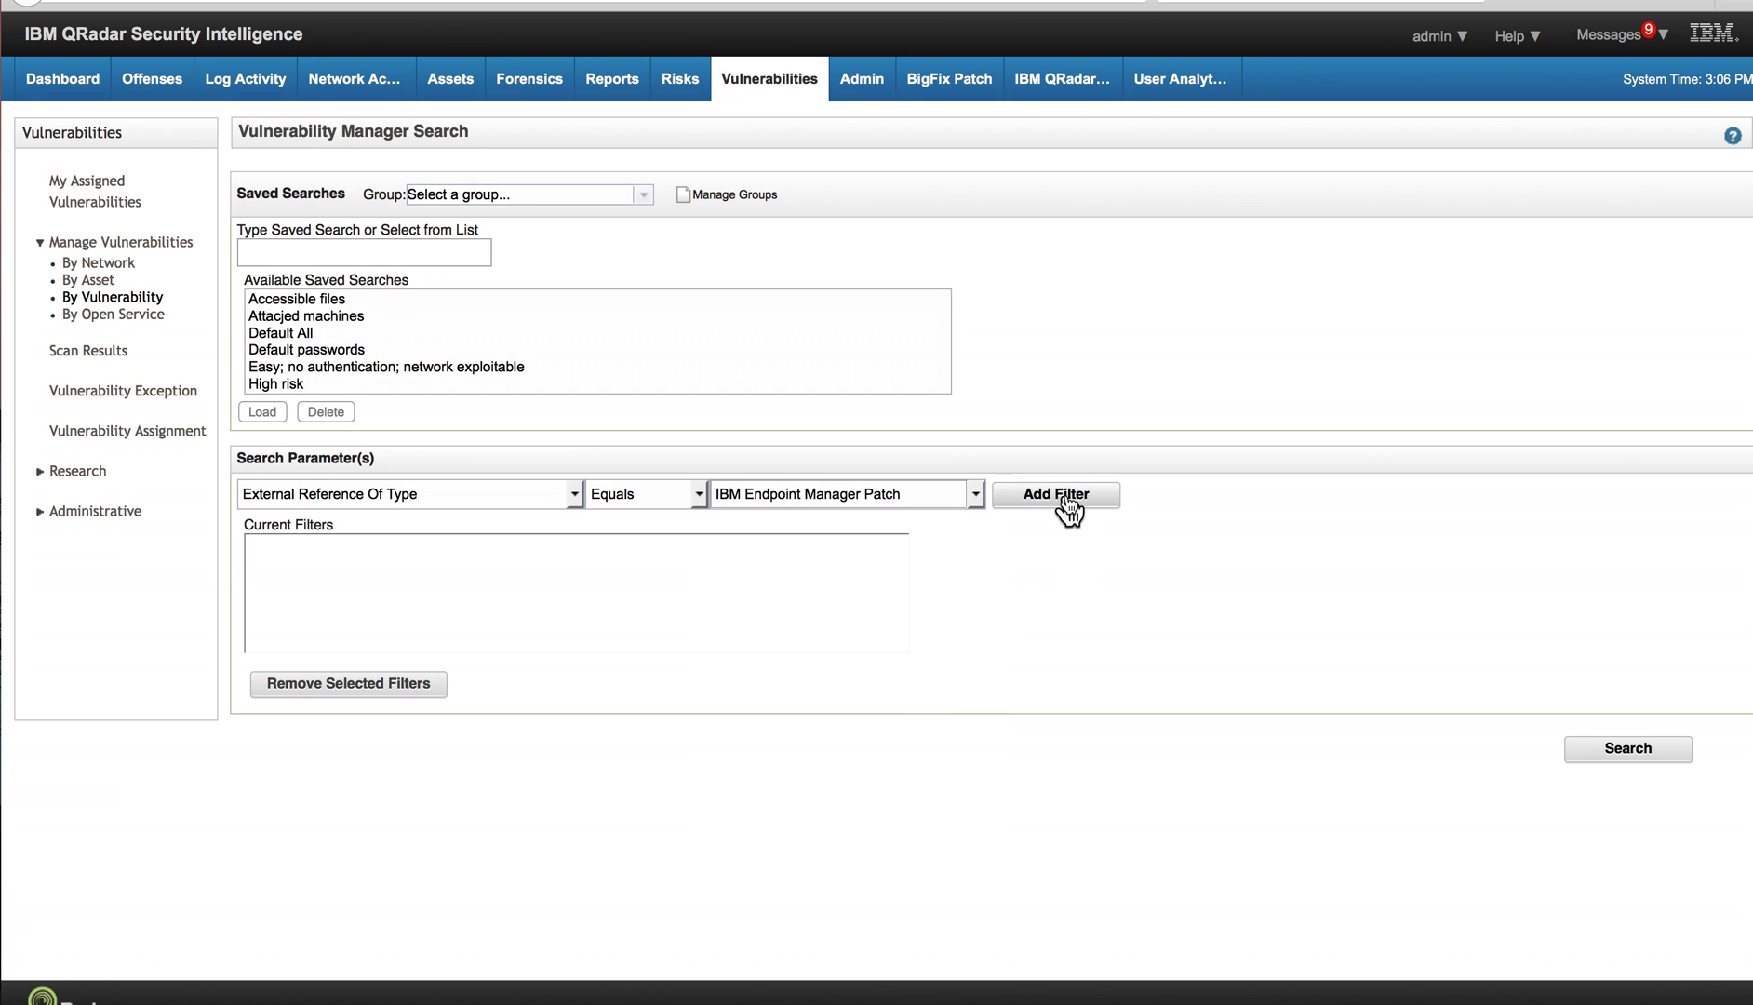
left_click(700, 499)
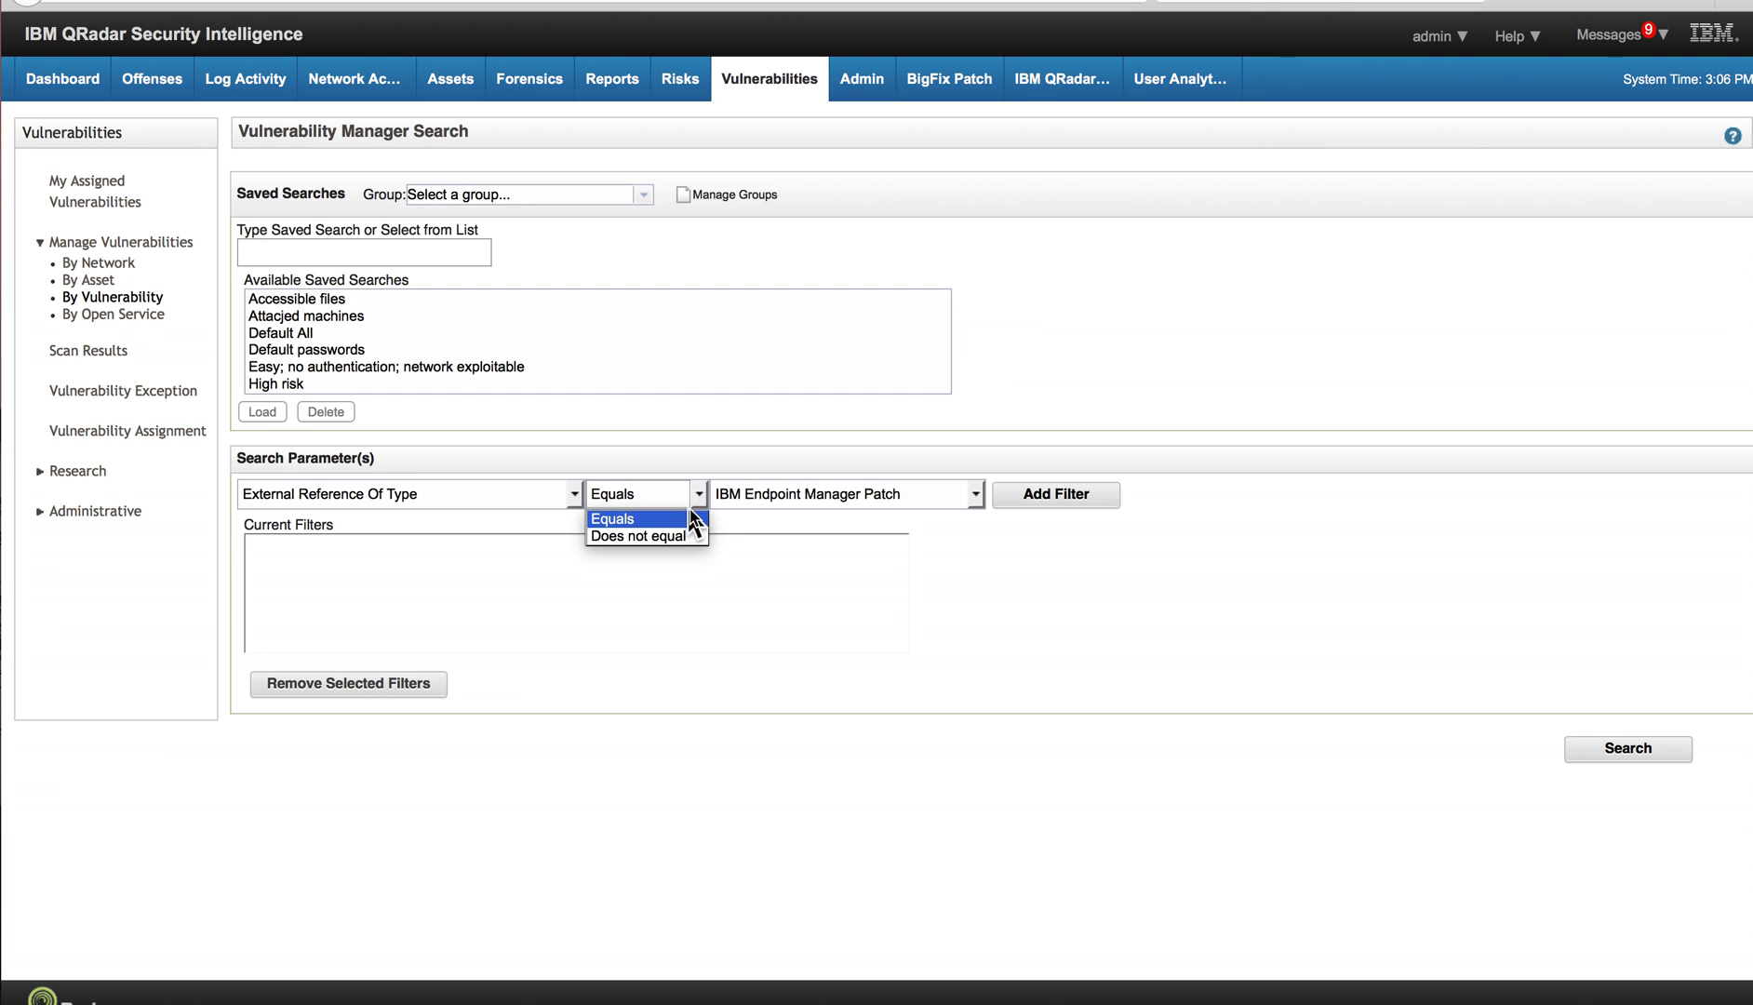
left_click(672, 537)
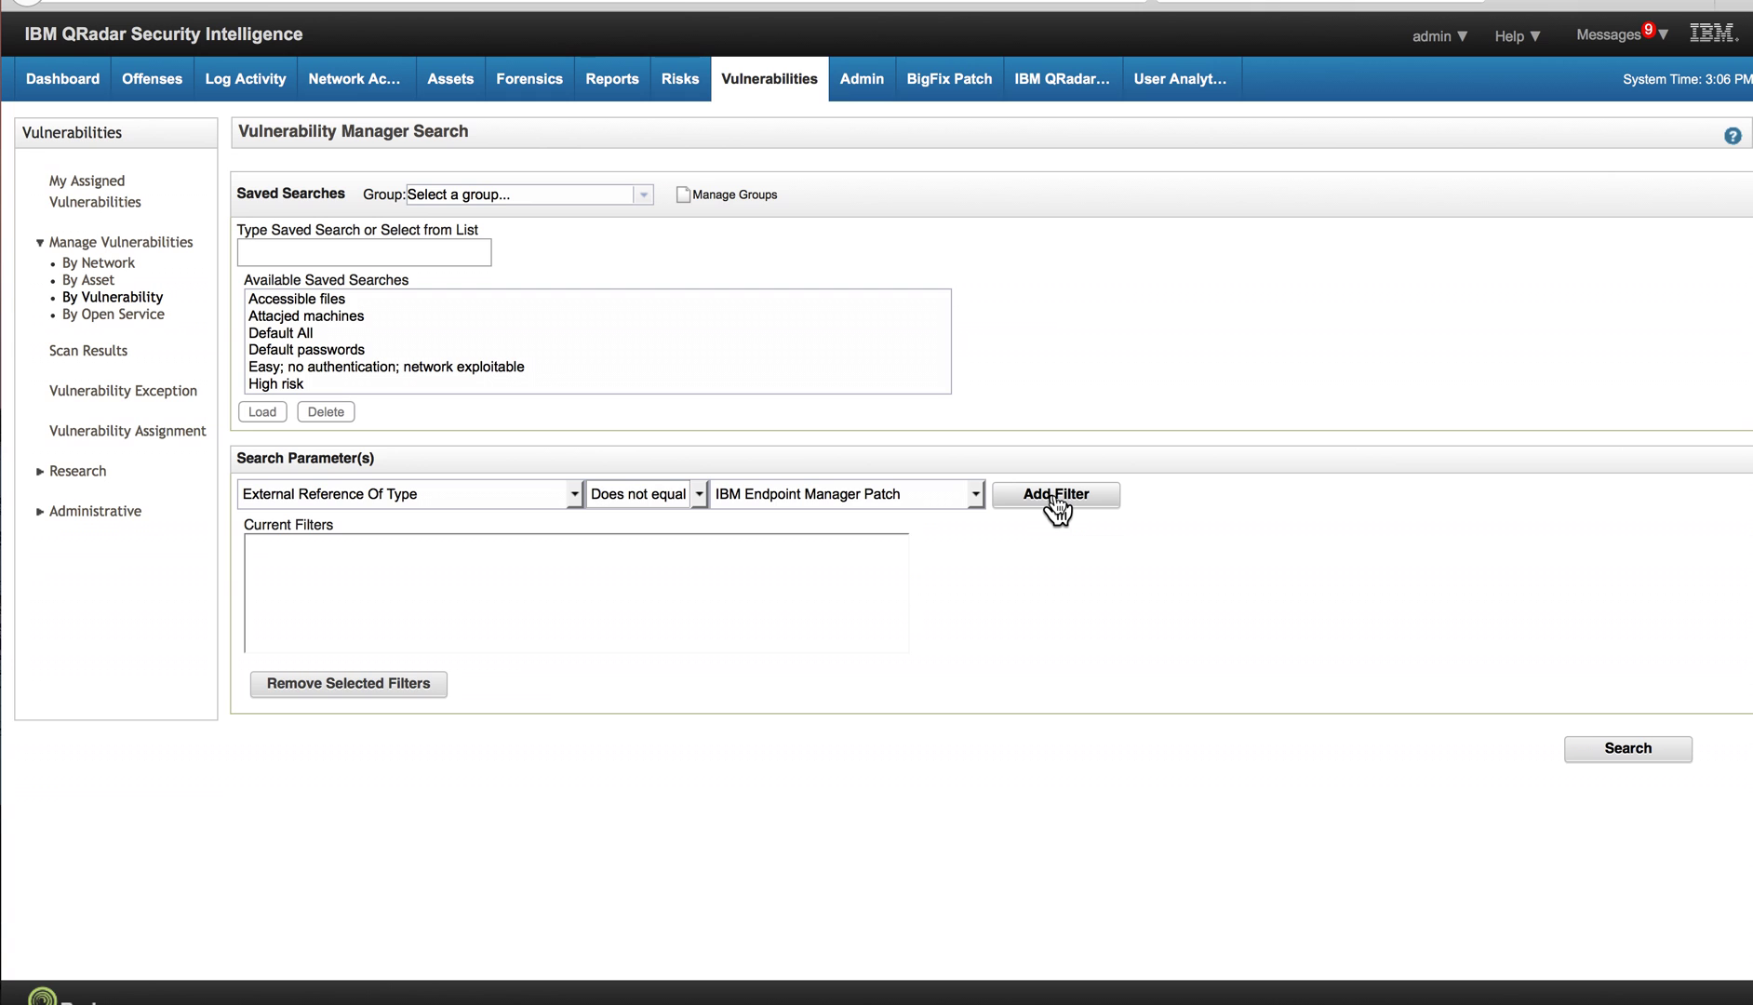
left_click(1057, 499)
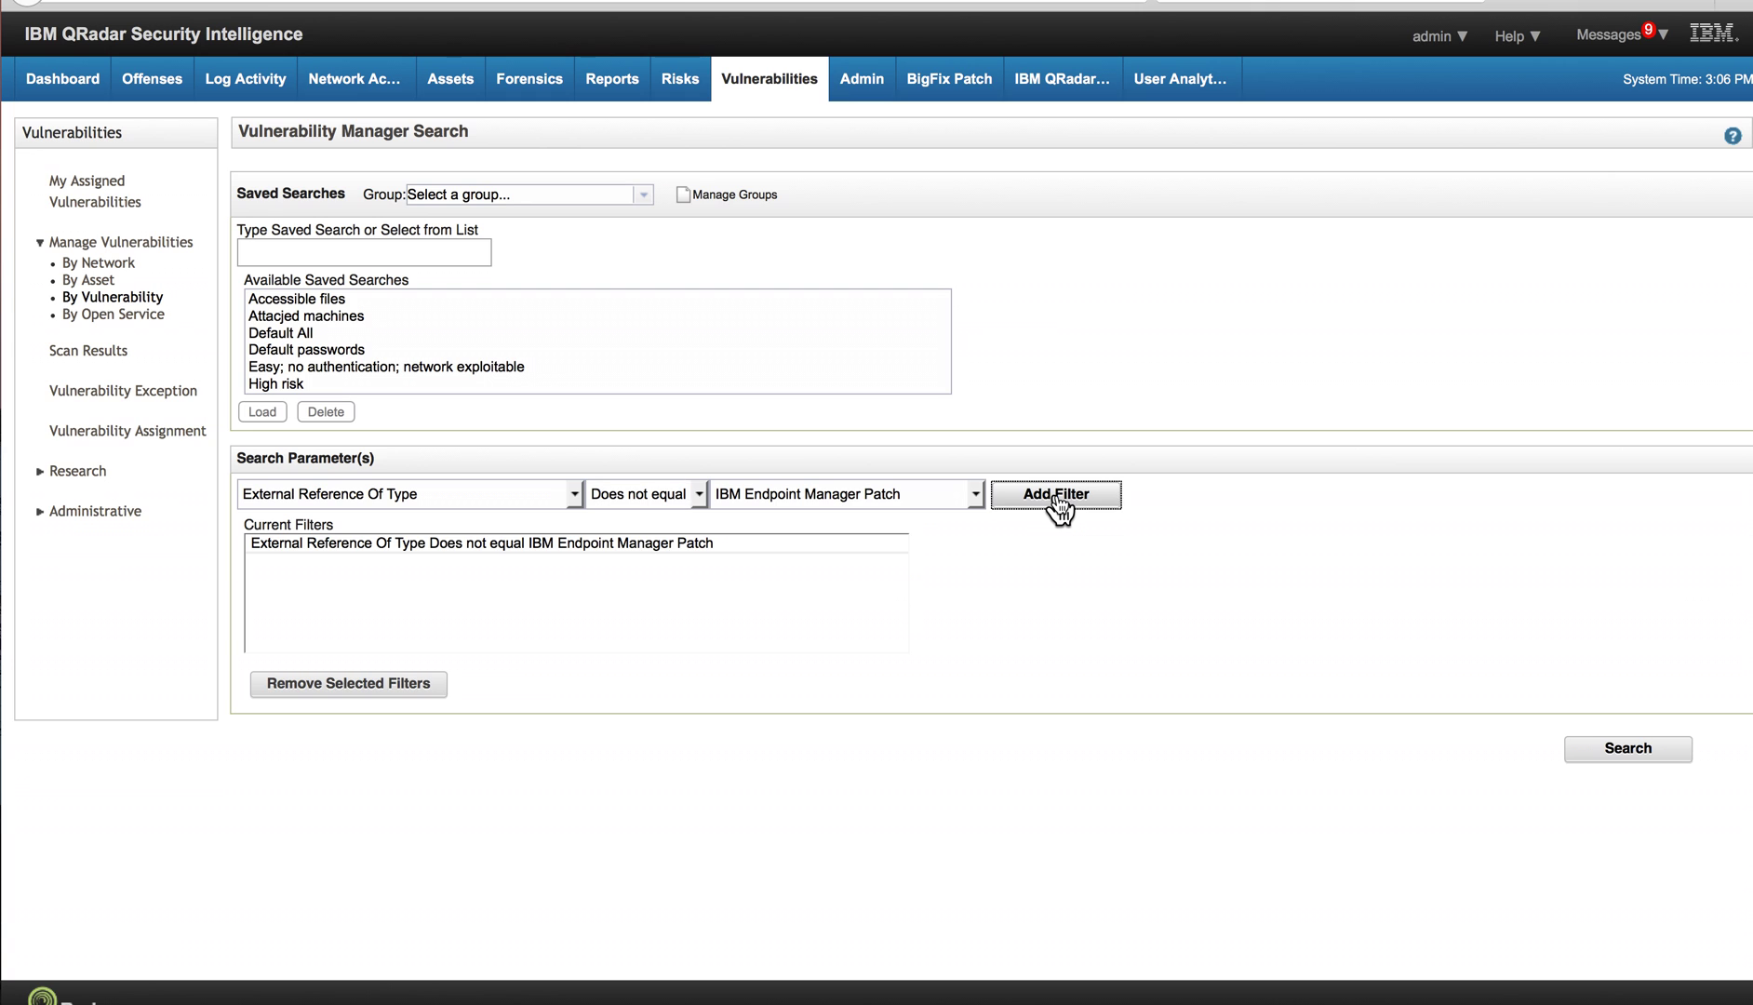
left_click(1636, 754)
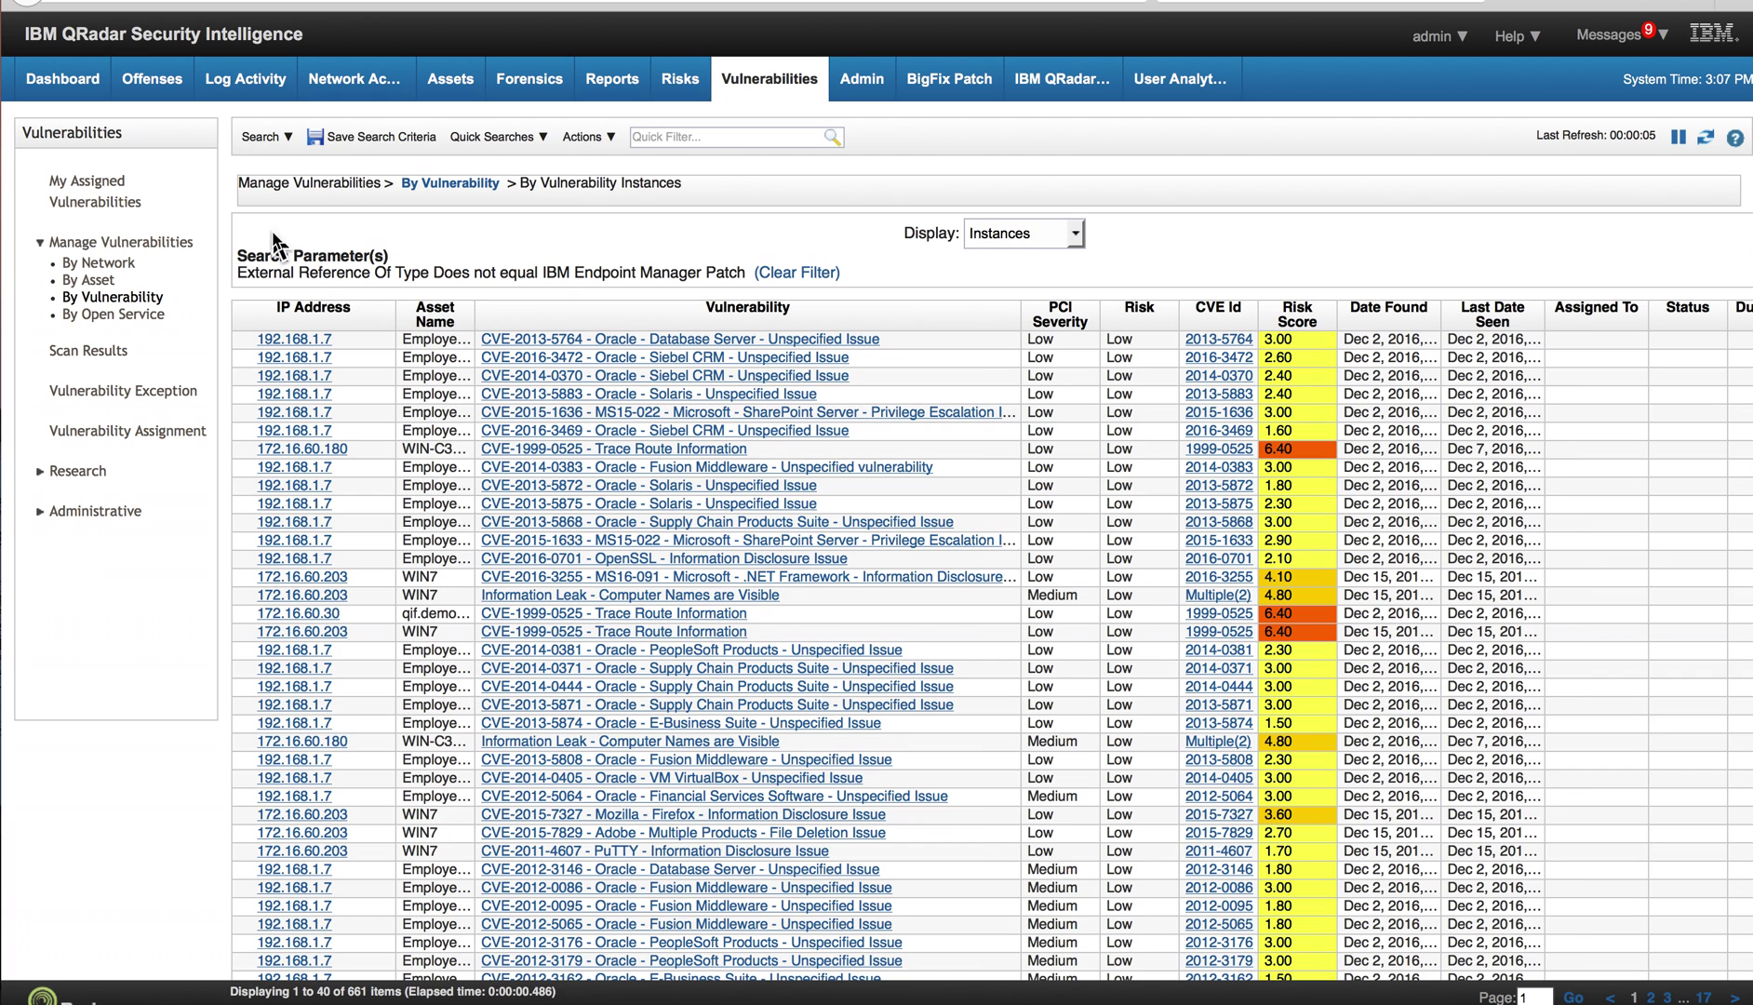
Edit the search, pick IBM Proventia IPS as vendor without adding it, and rerun (still 661).
left_click(271, 136)
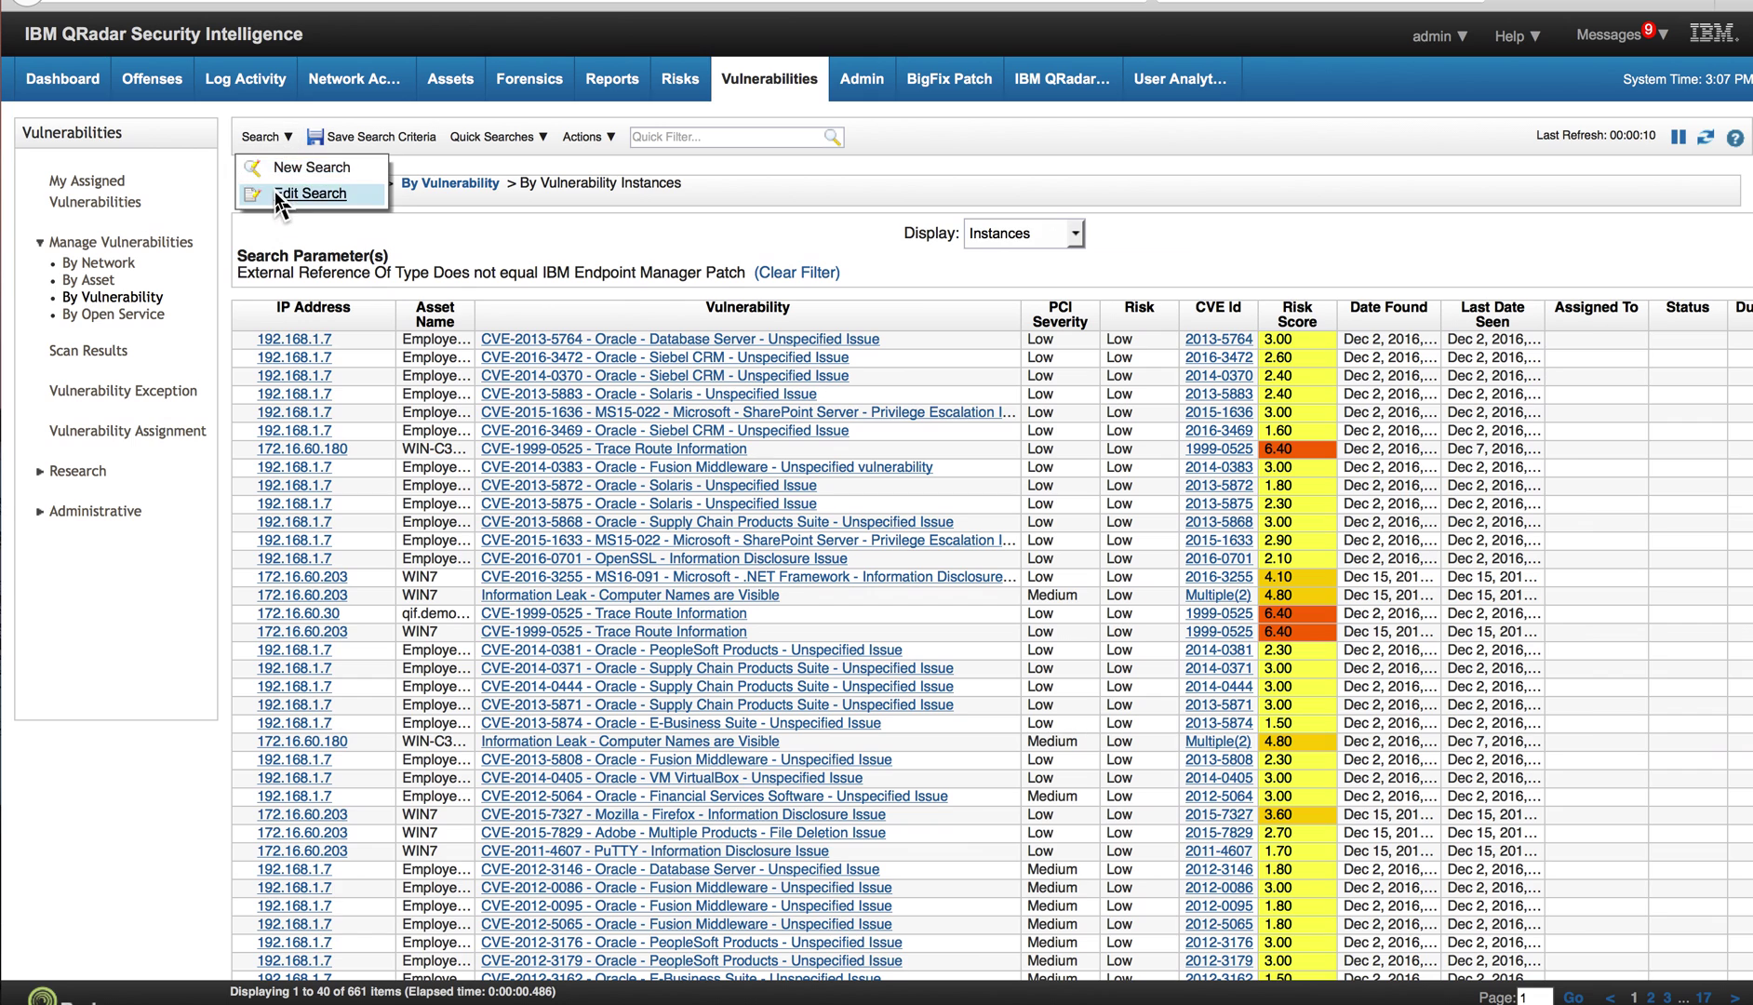
left_click(274, 192)
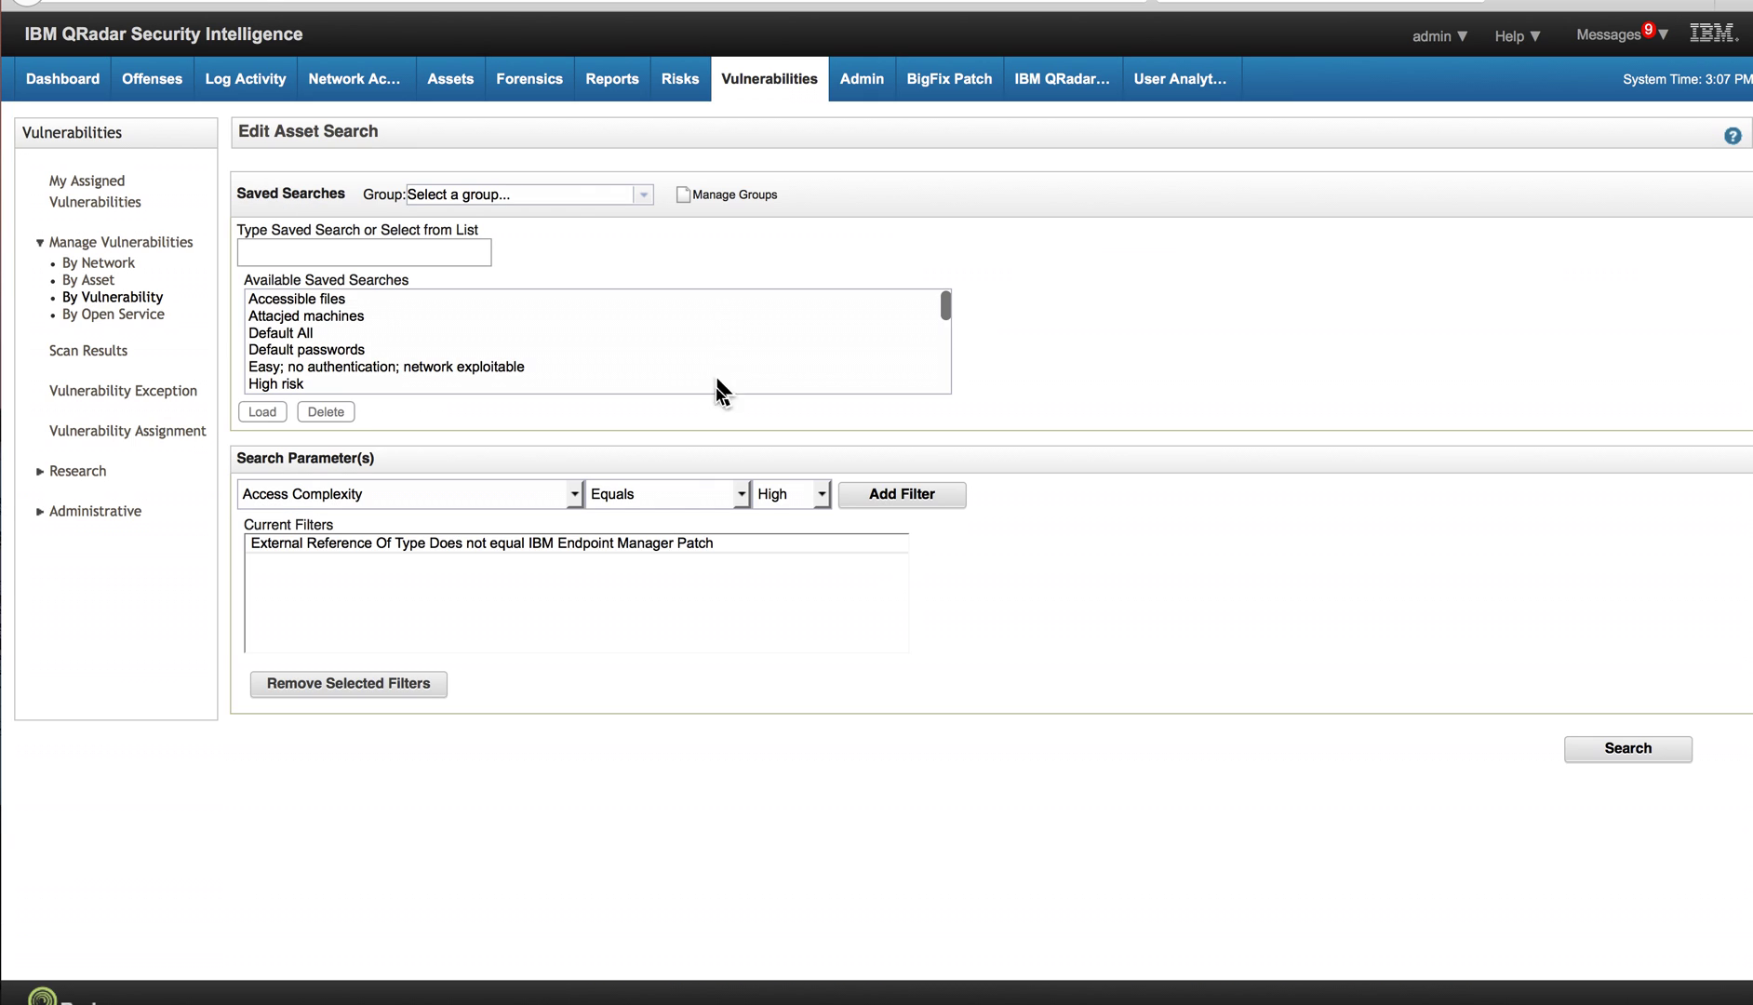
left_click(575, 493)
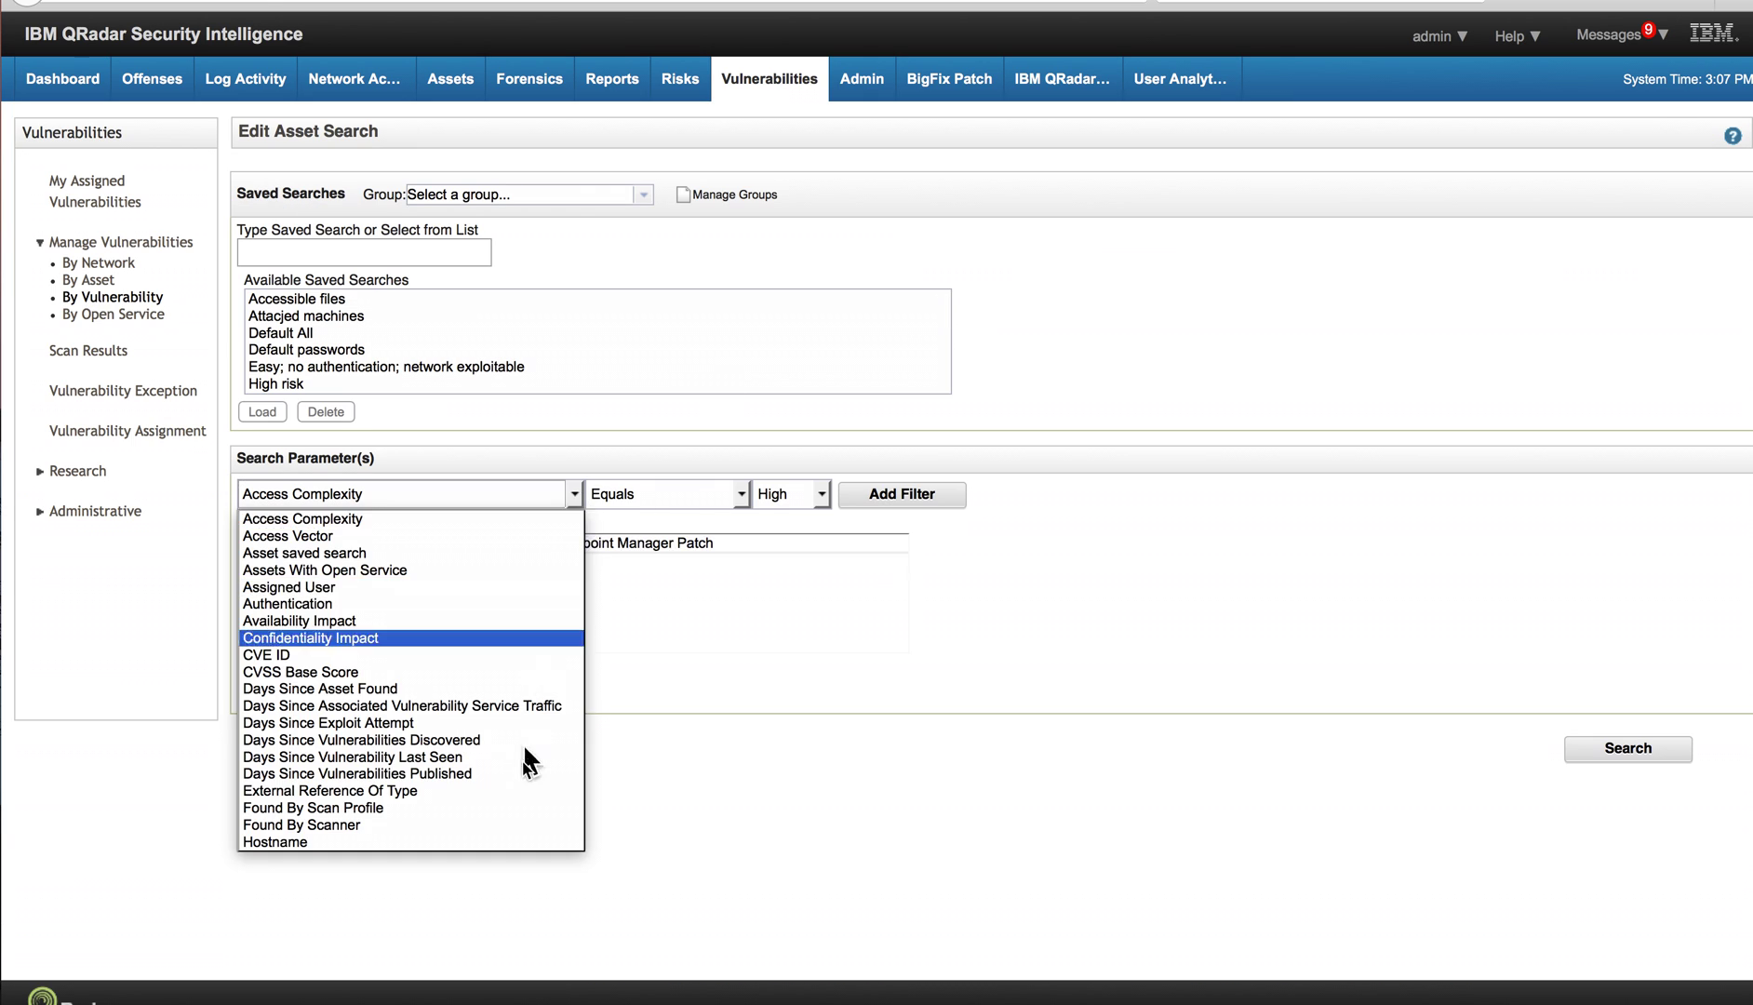
scroll(526, 712, "down", 1)
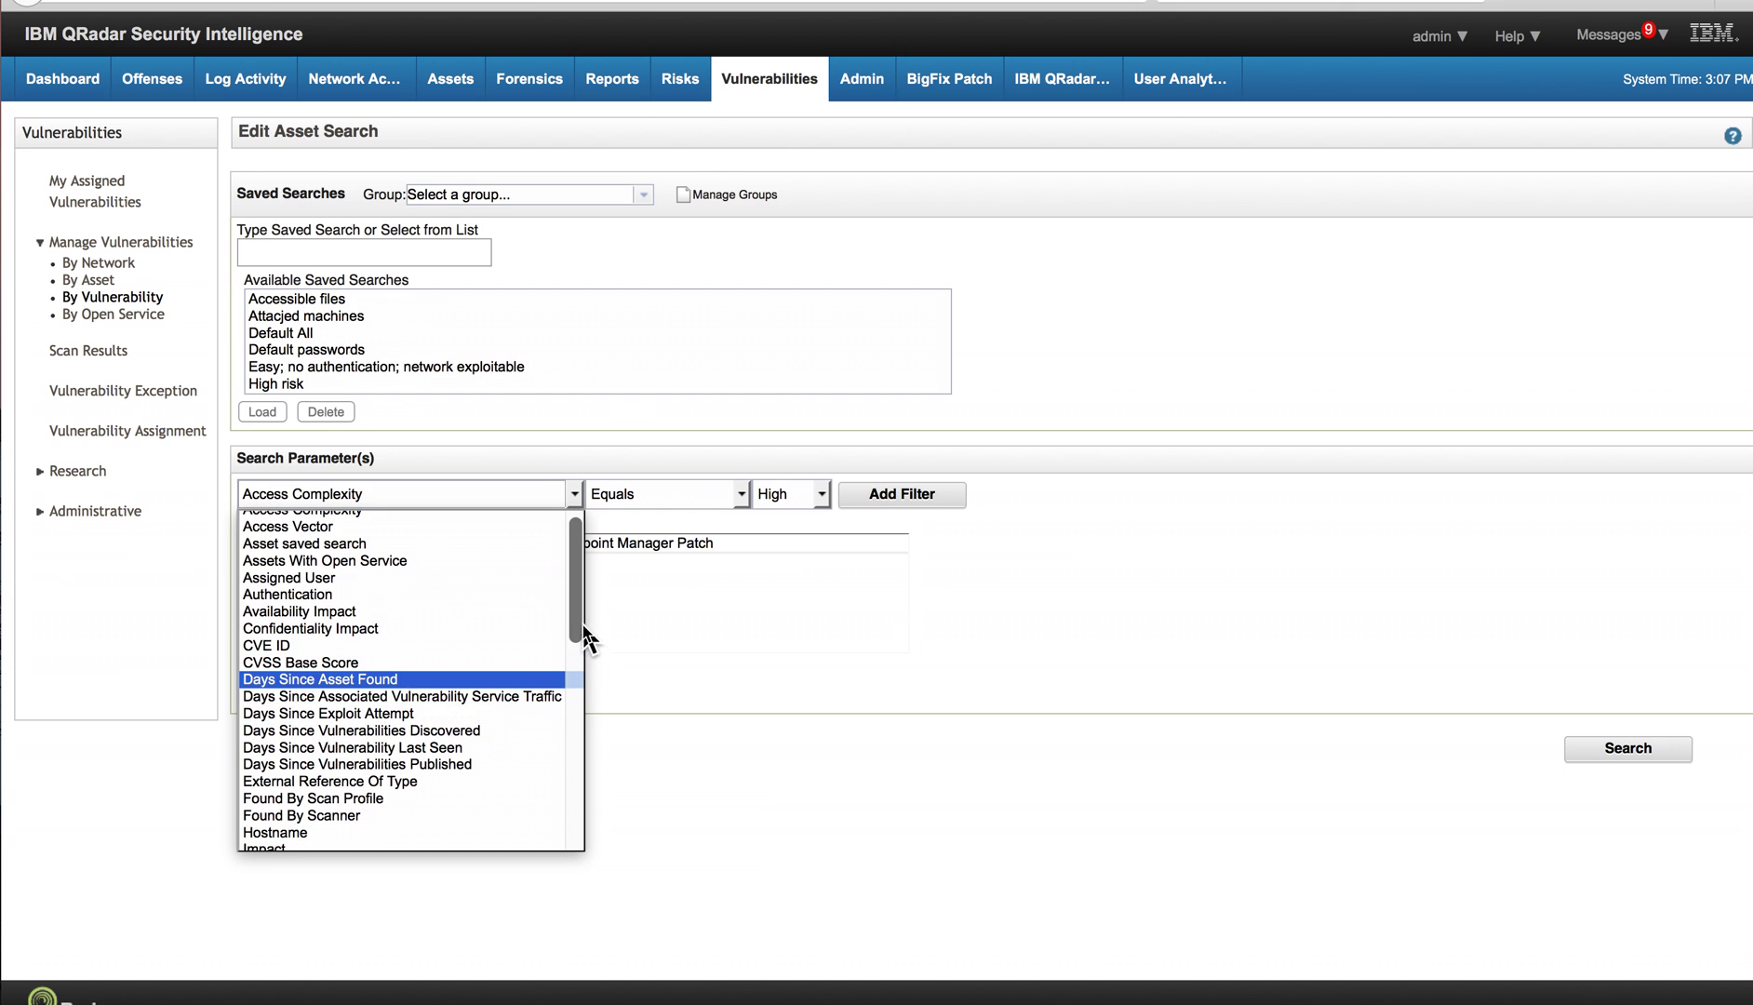
scroll(576, 635, "down", 10)
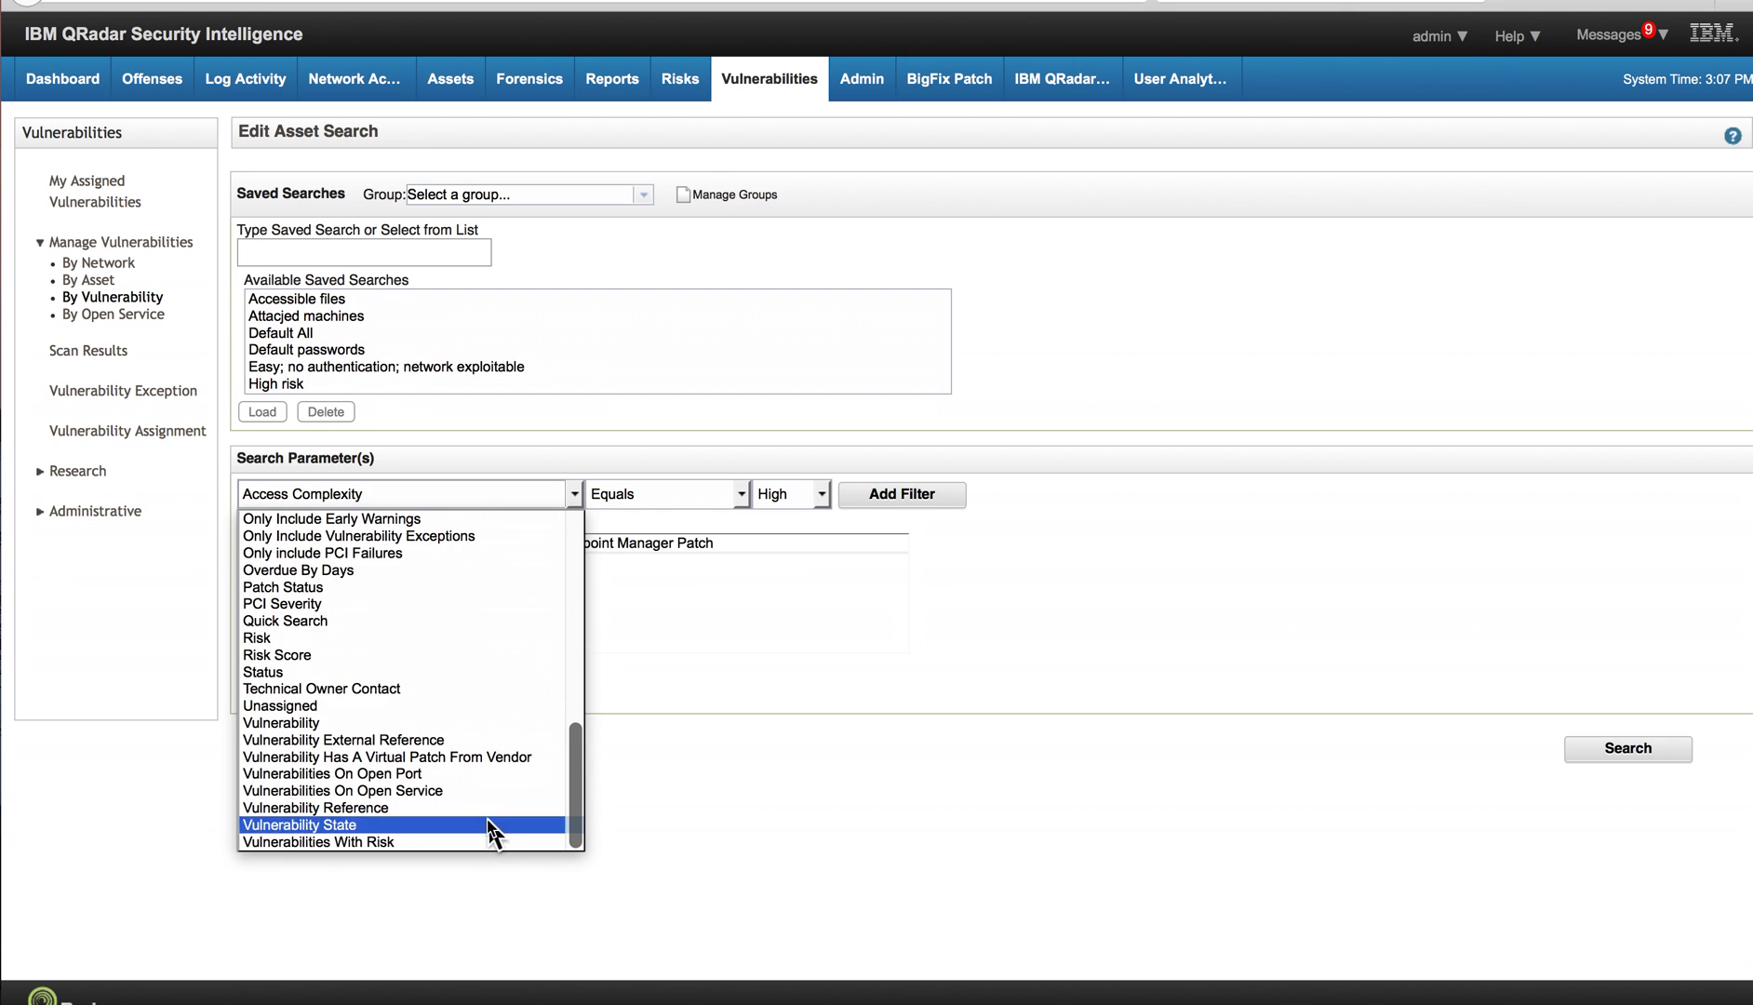
left_click(495, 758)
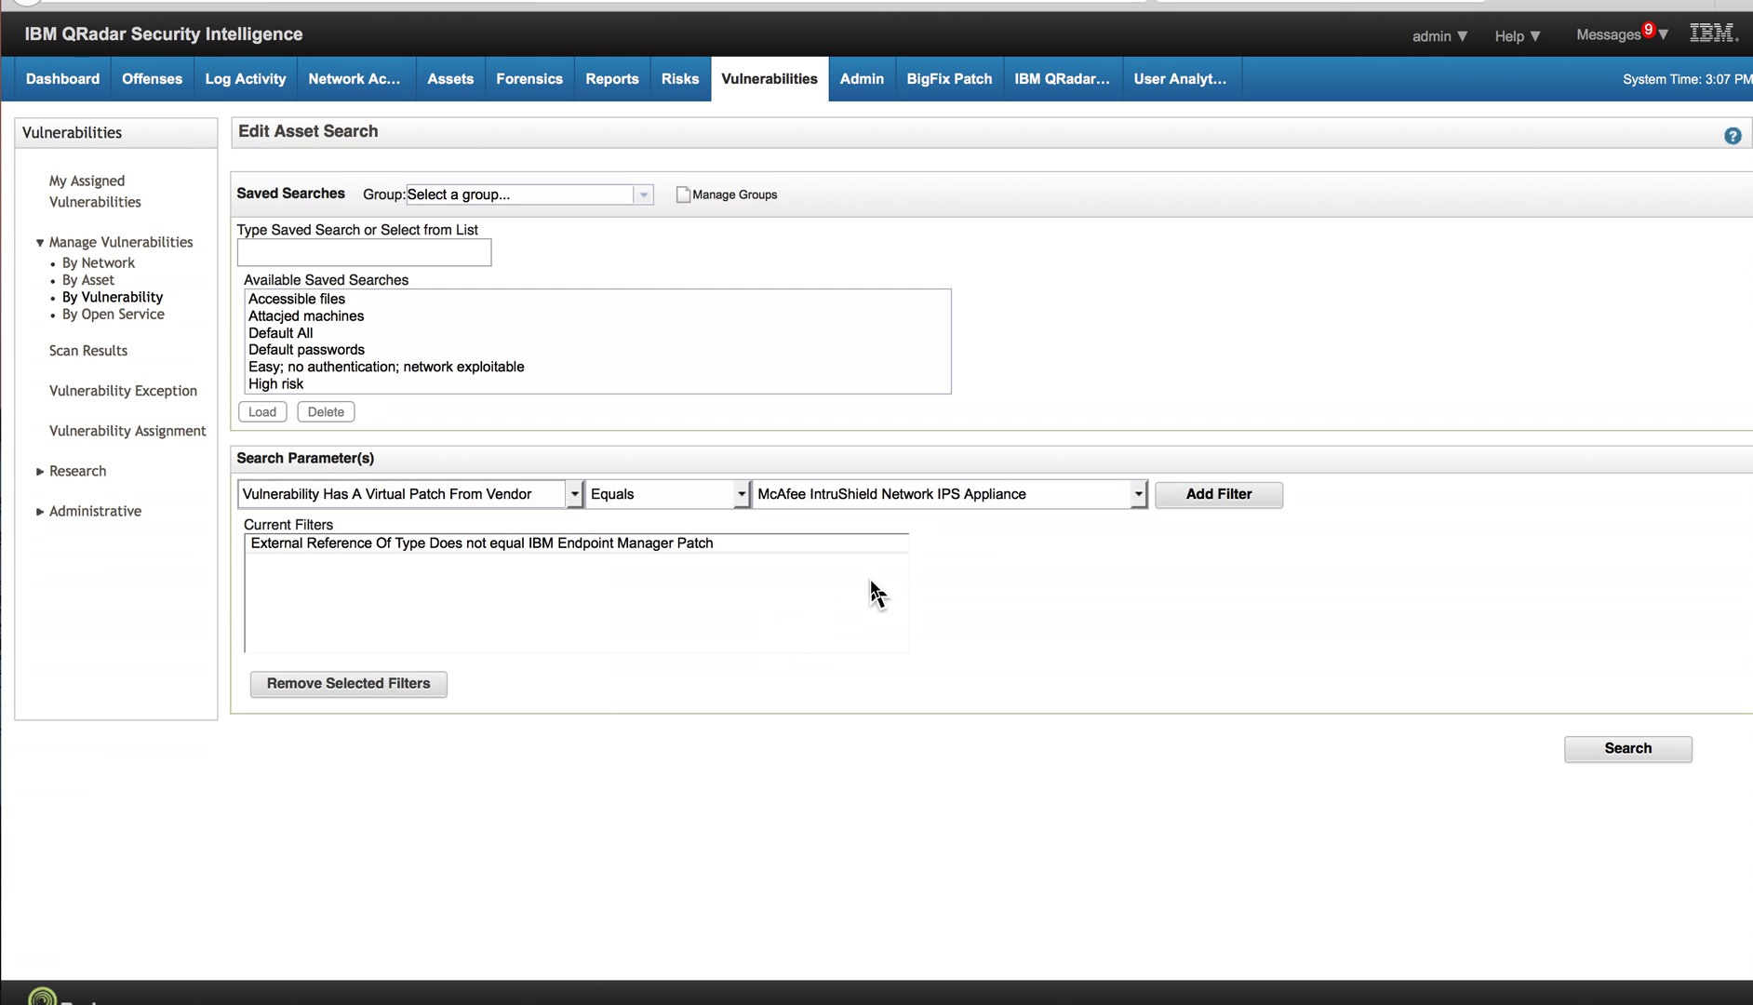
left_click(875, 540)
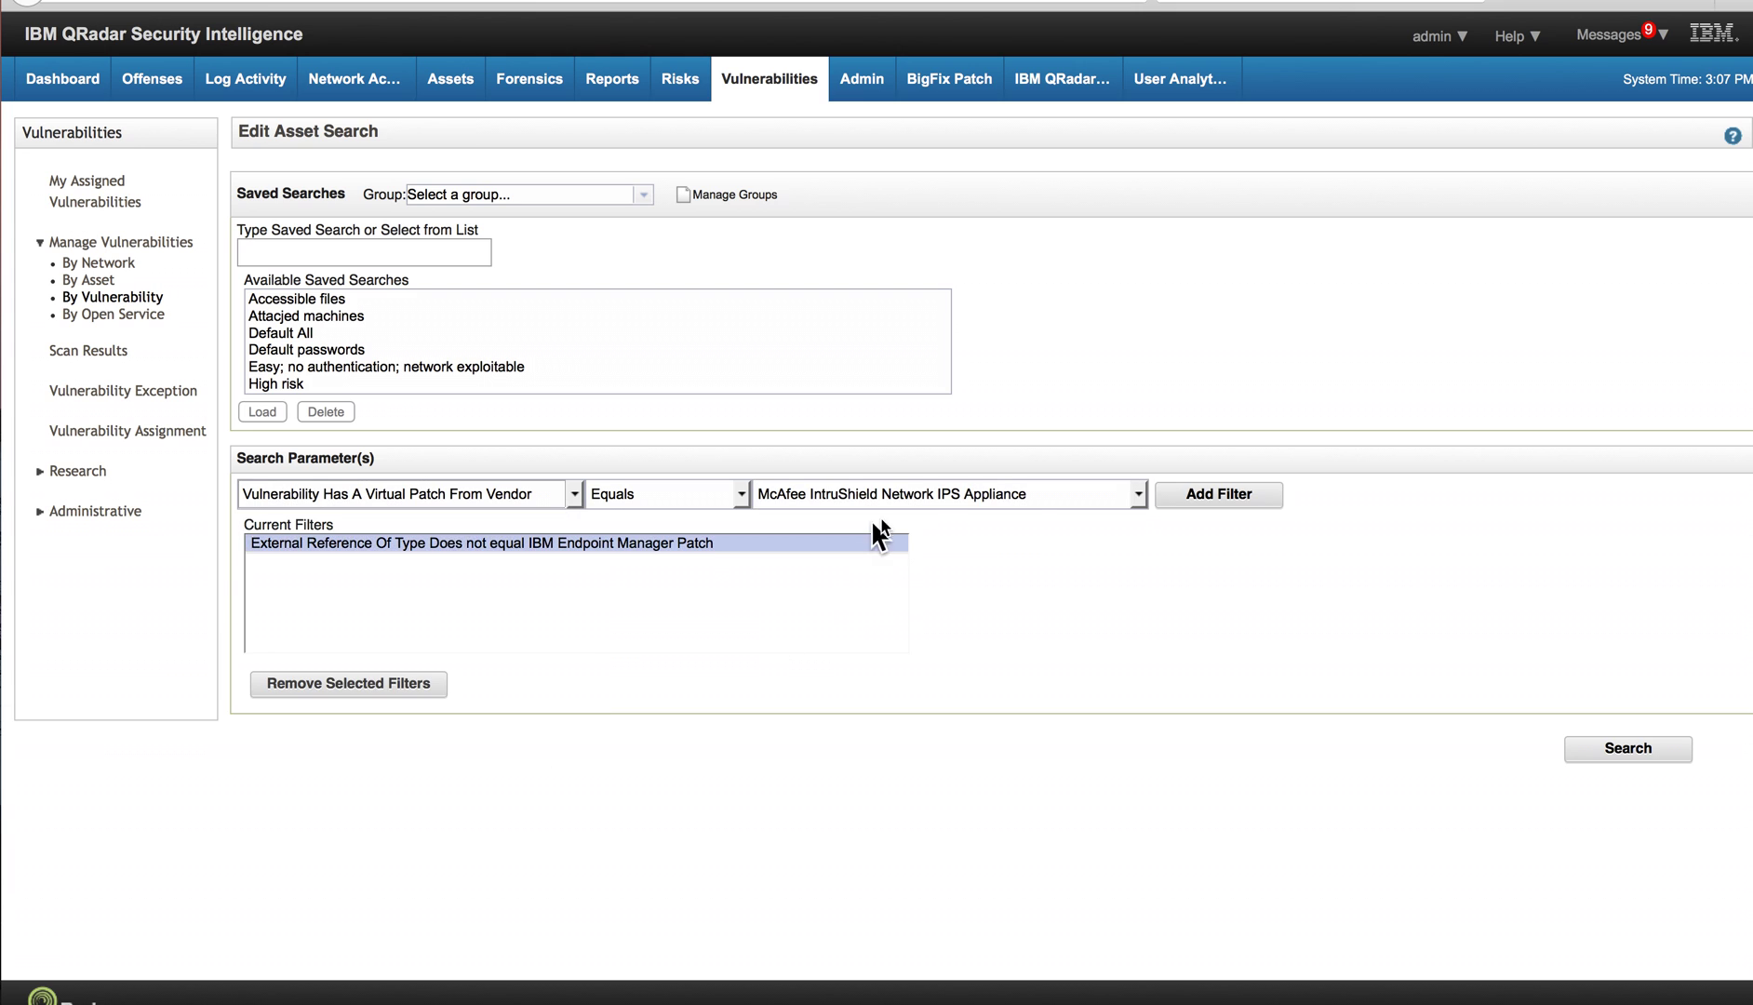
left_click(1138, 495)
left_click(1001, 655)
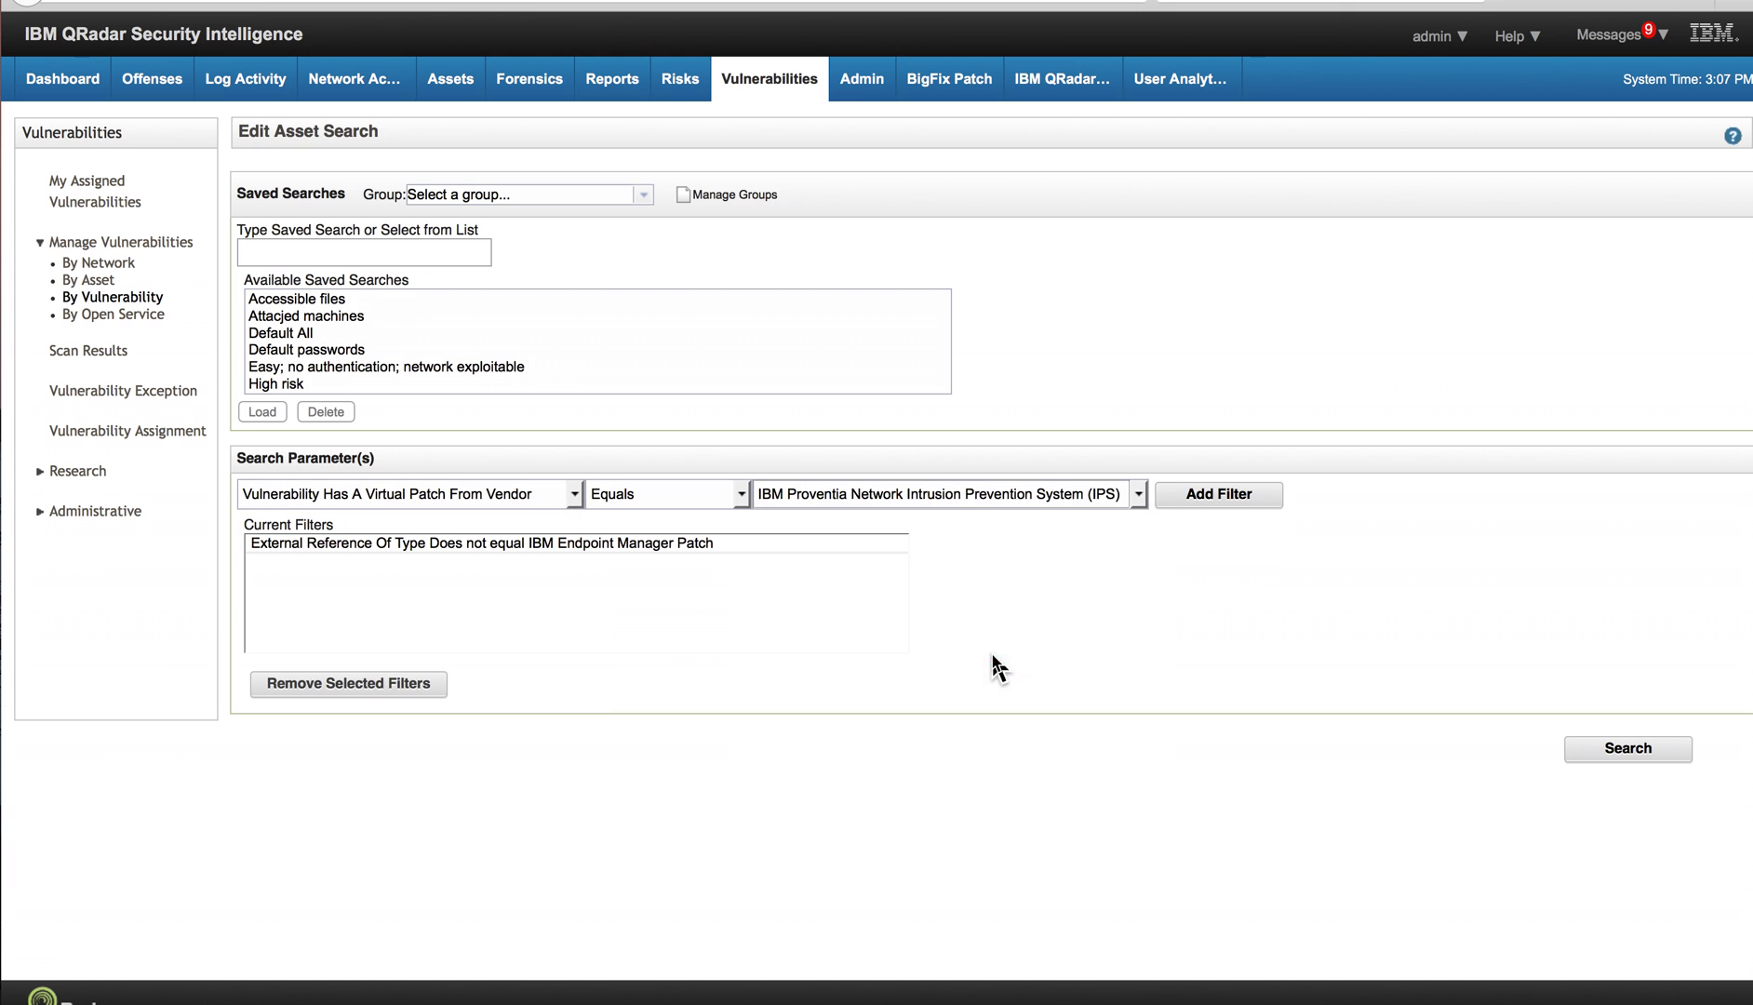
left_click(1629, 749)
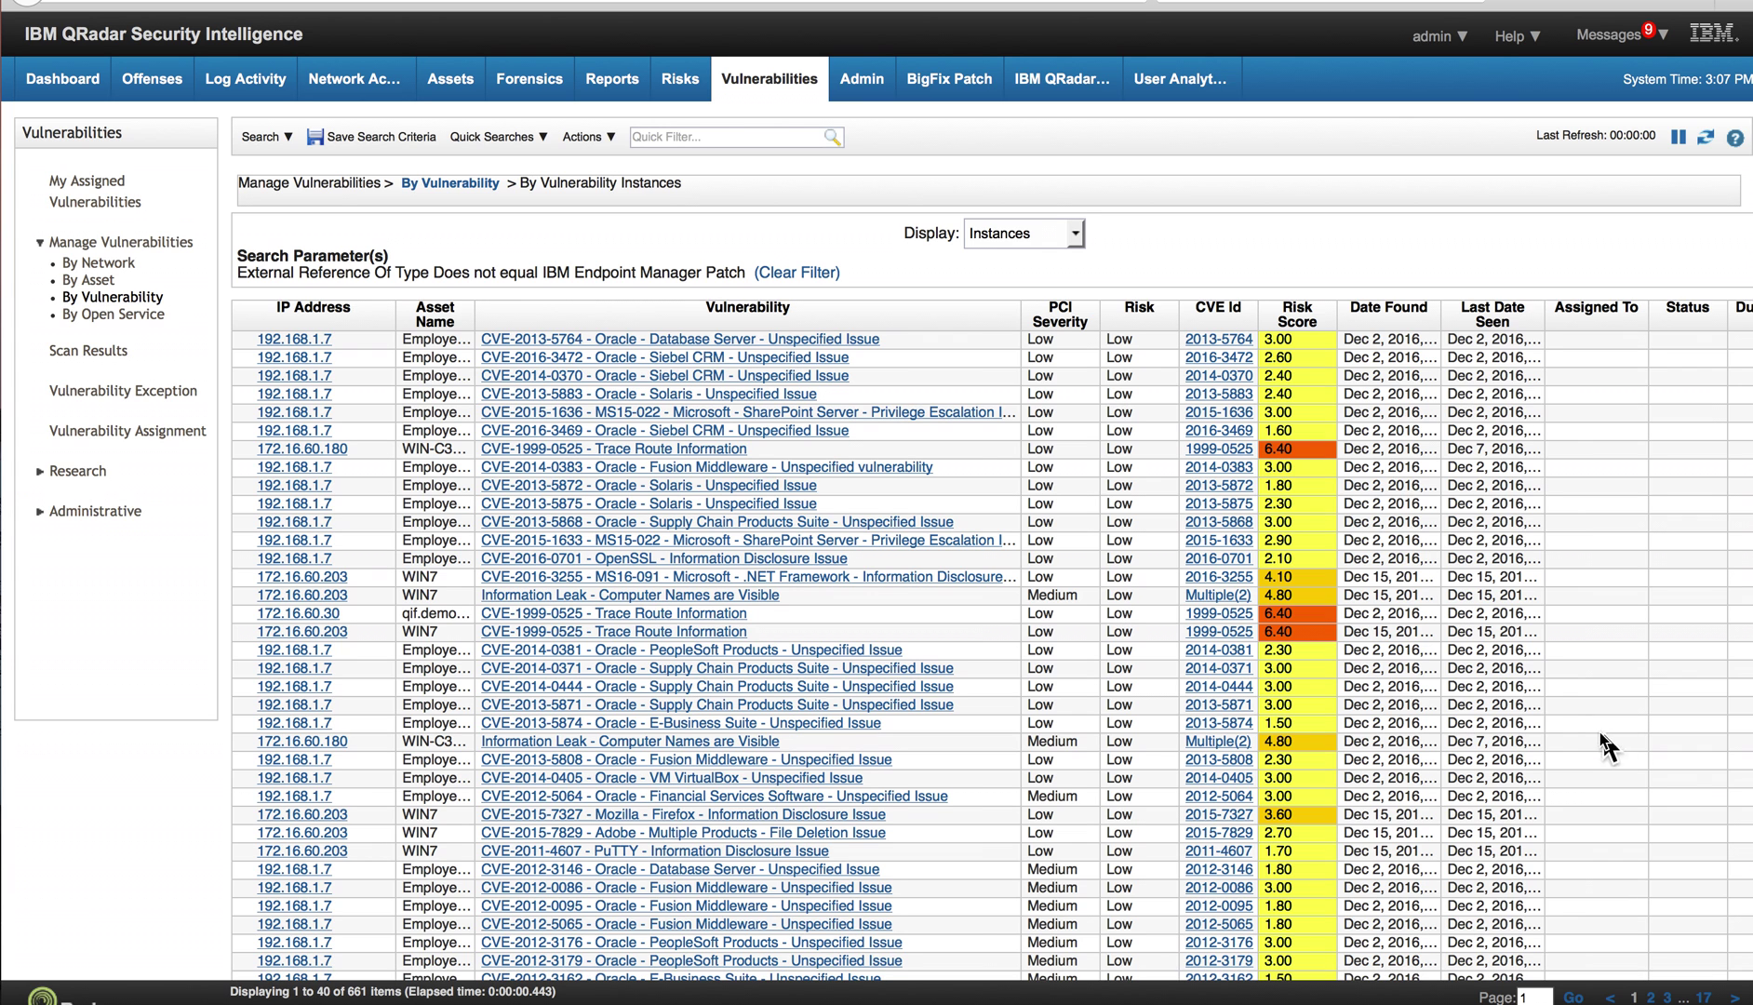
Add the IBM Proventia IPS virtual-patch filter alongside the Endpoint Manager exclusion and run it, giving 485 instances.
left_click(265, 136)
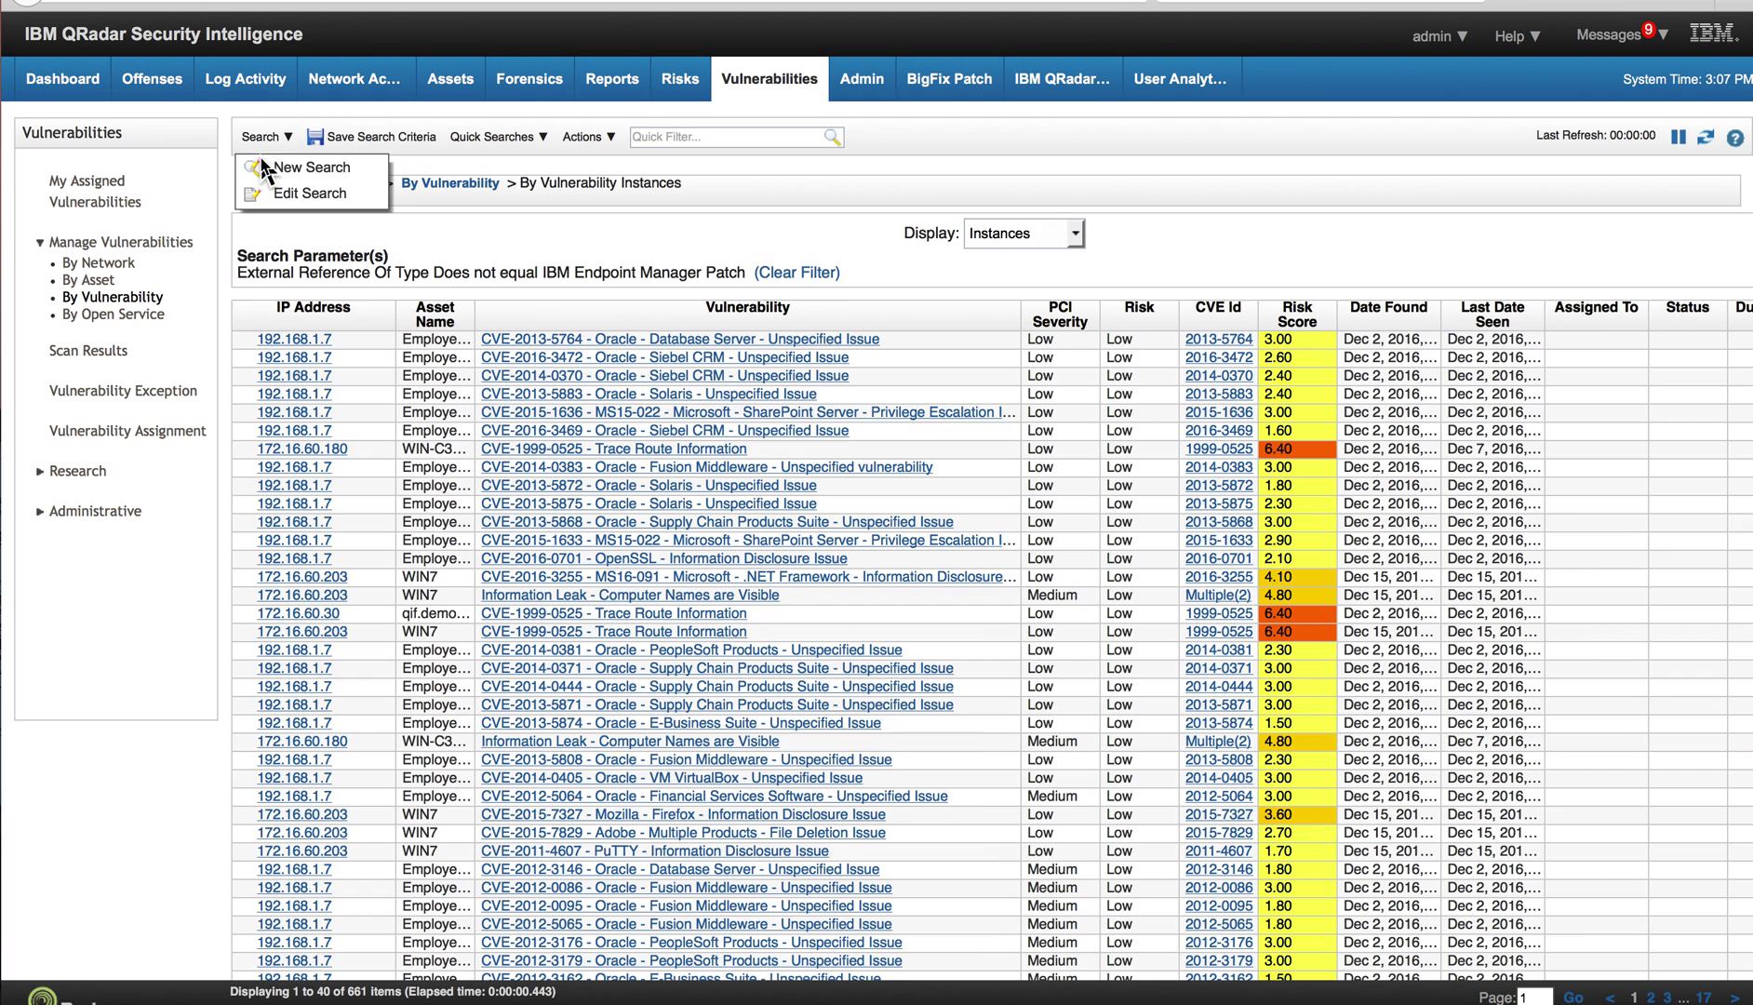
left_click(309, 193)
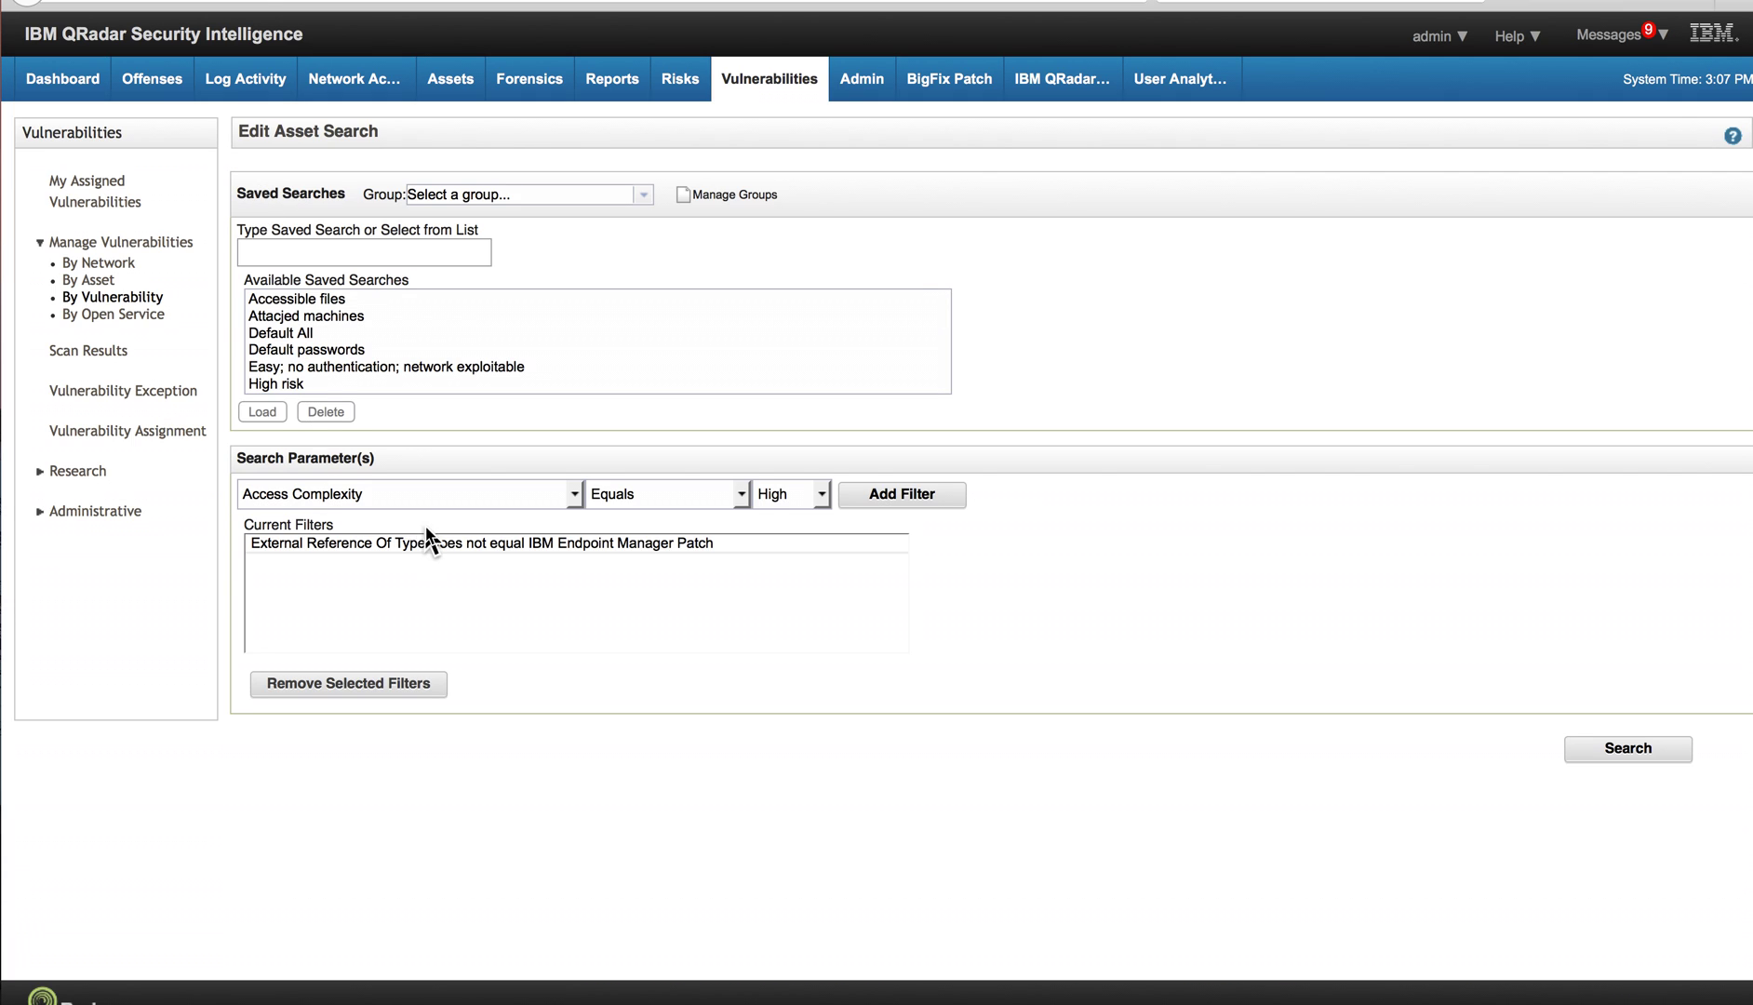
left_click(397, 558)
left_click(699, 541)
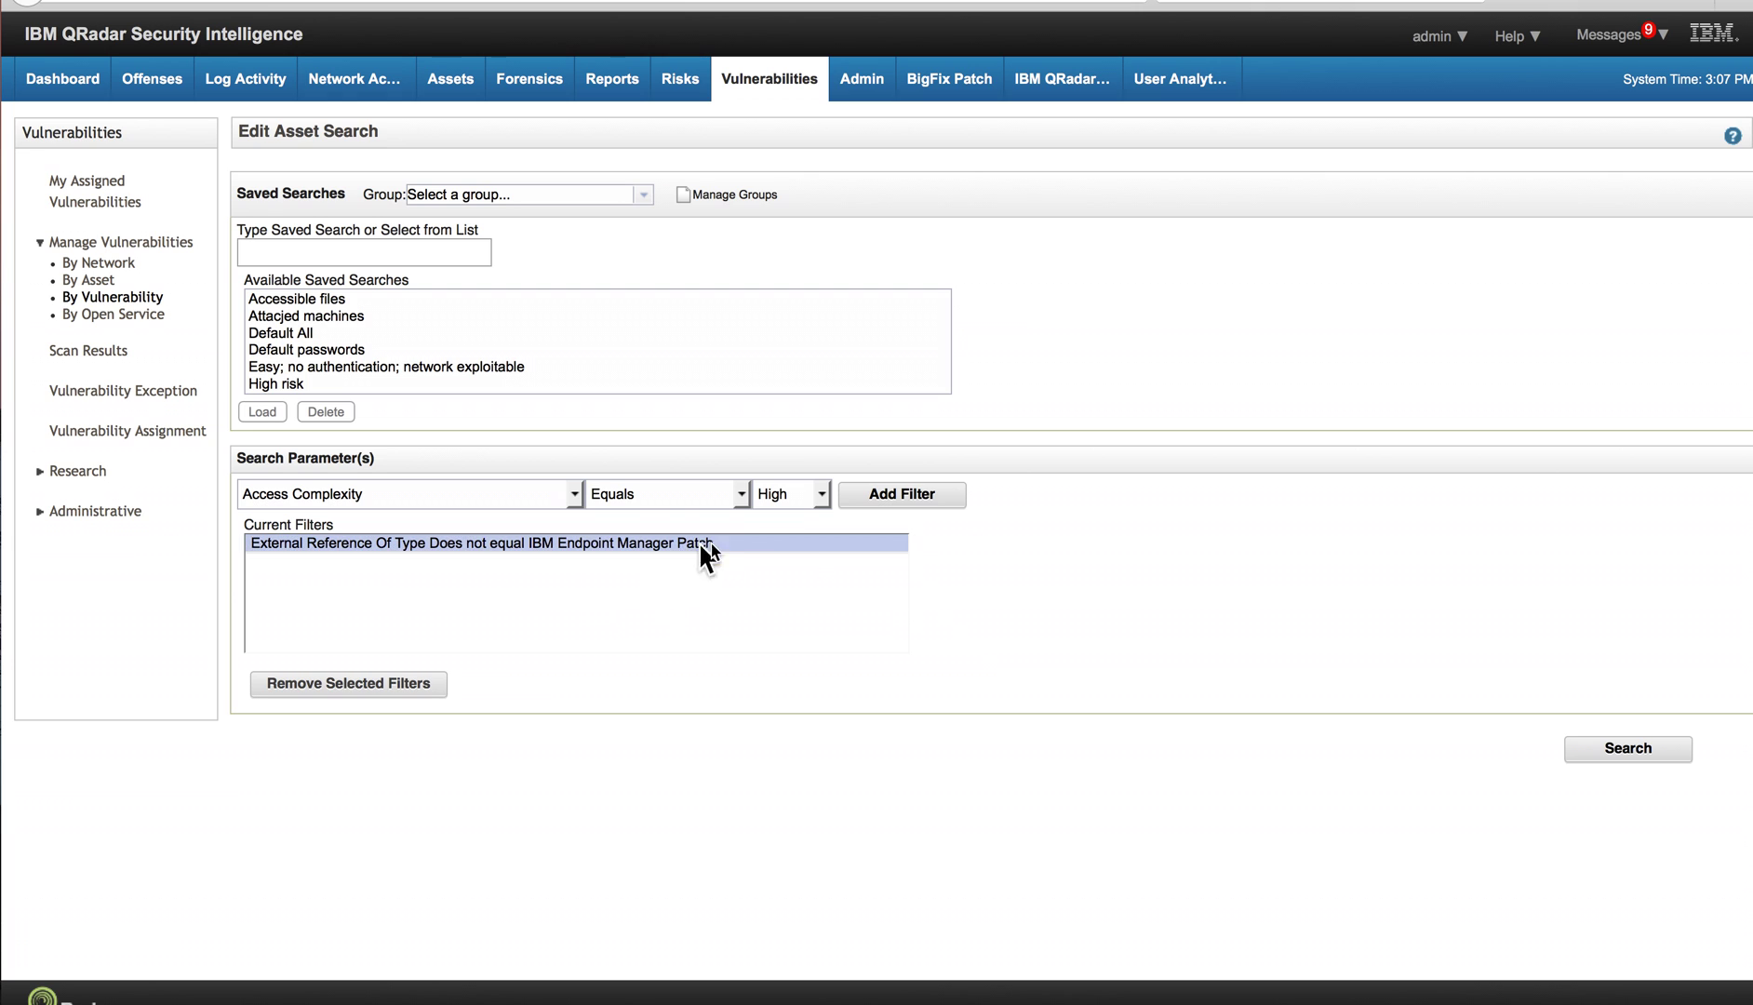
left_click(576, 494)
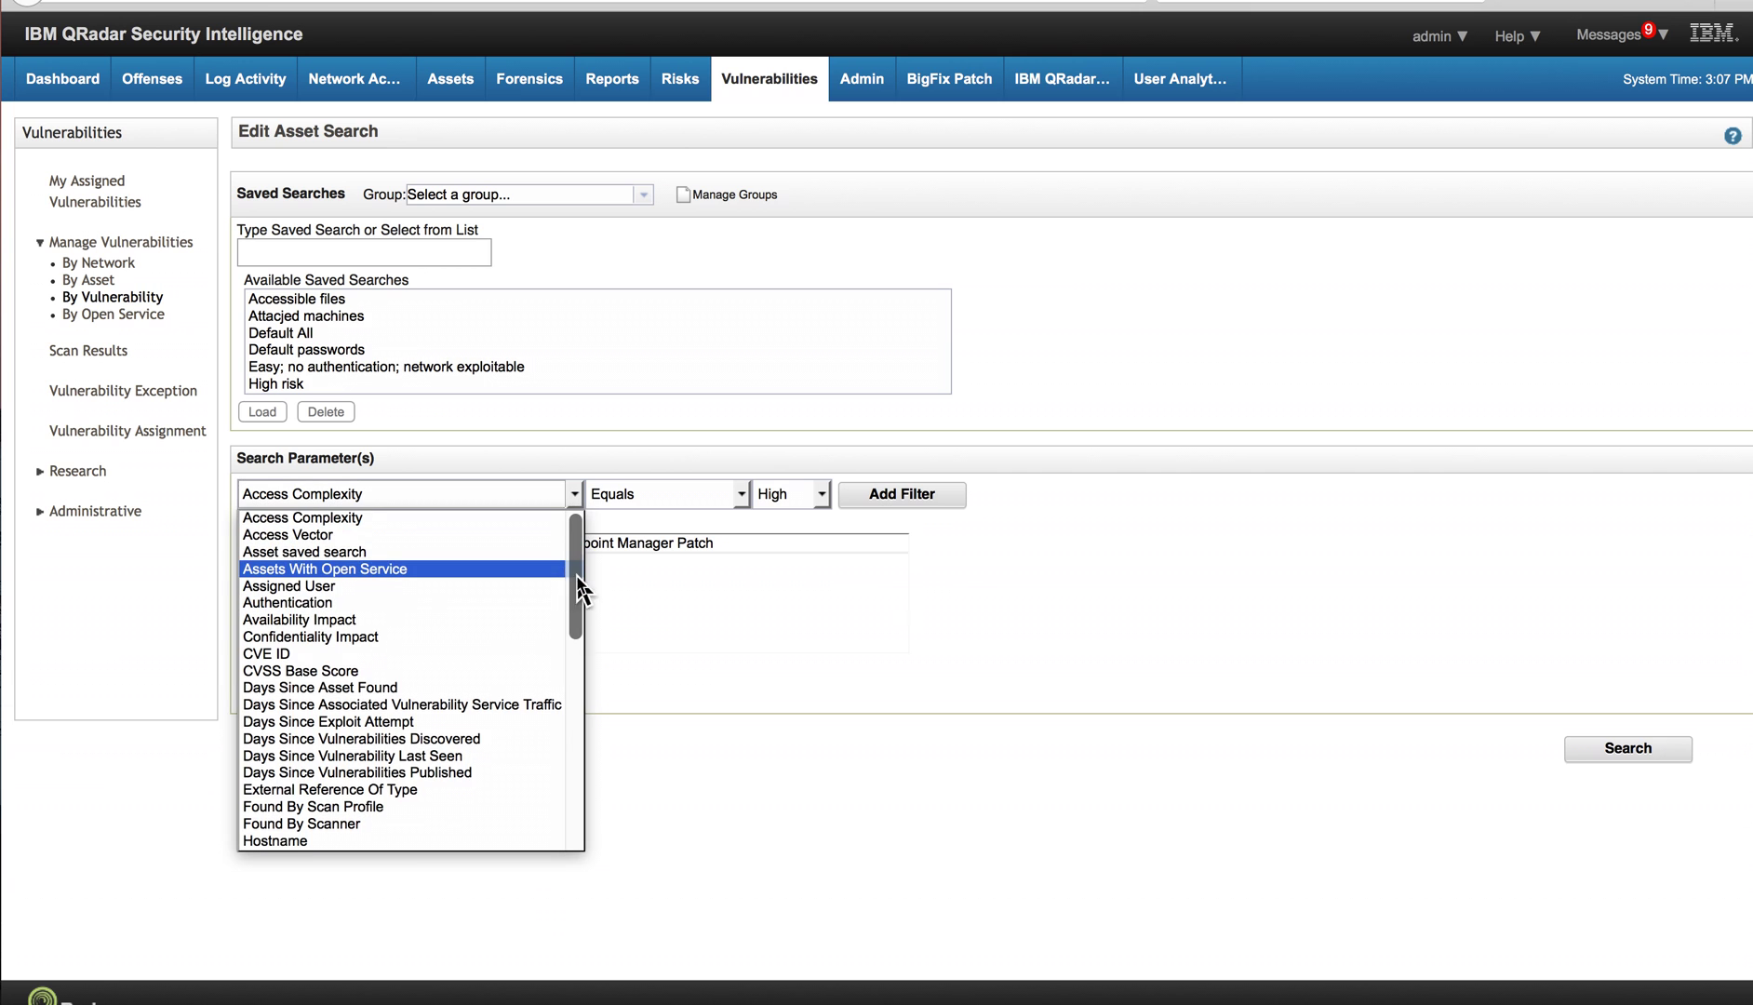
left_click_drag(571, 585, 536, 966)
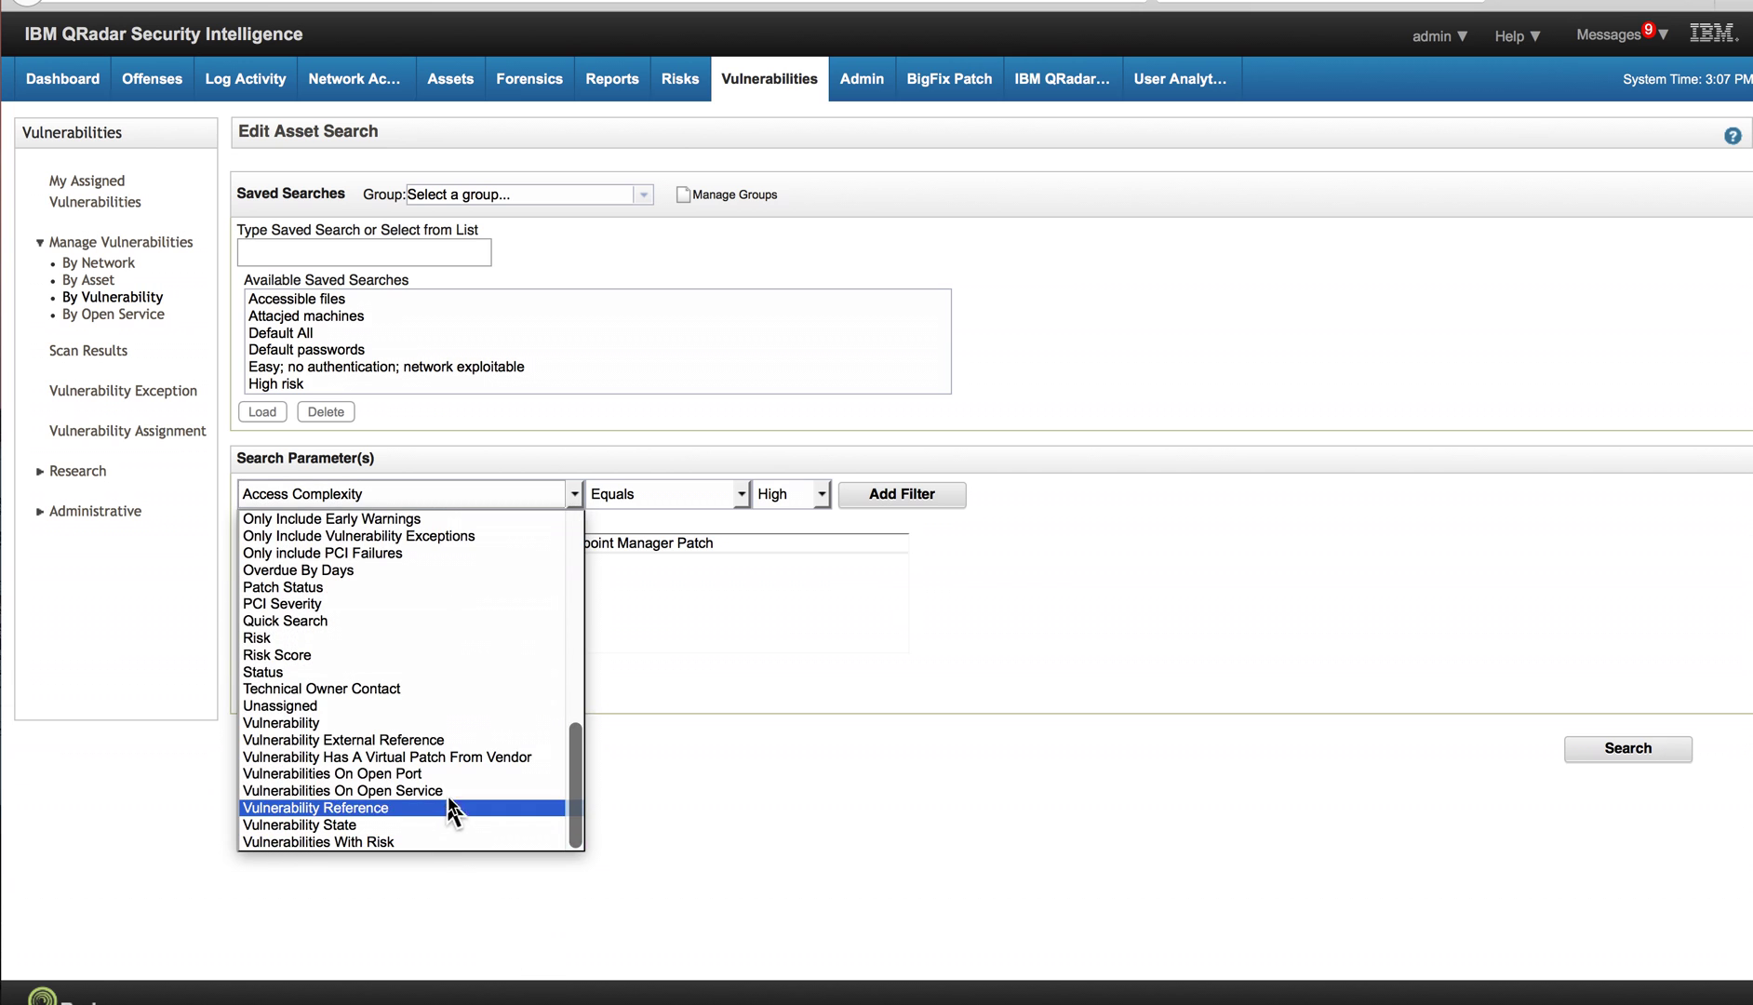
left_click(479, 757)
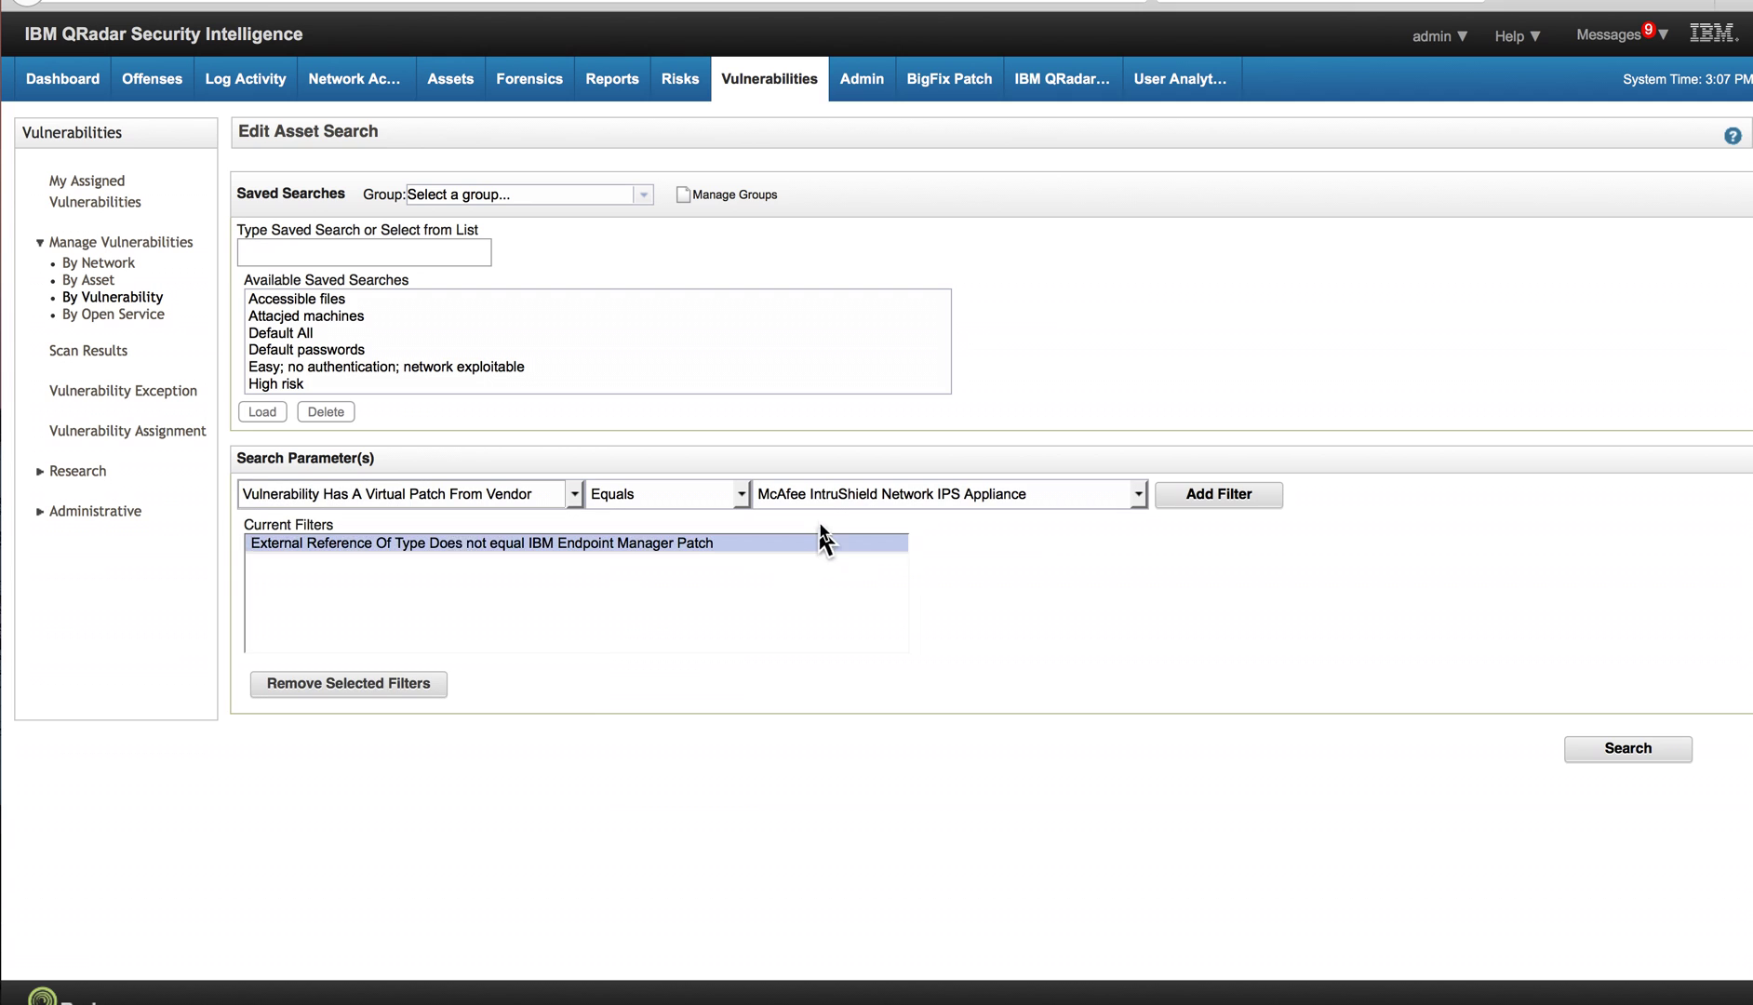
left_click(1138, 494)
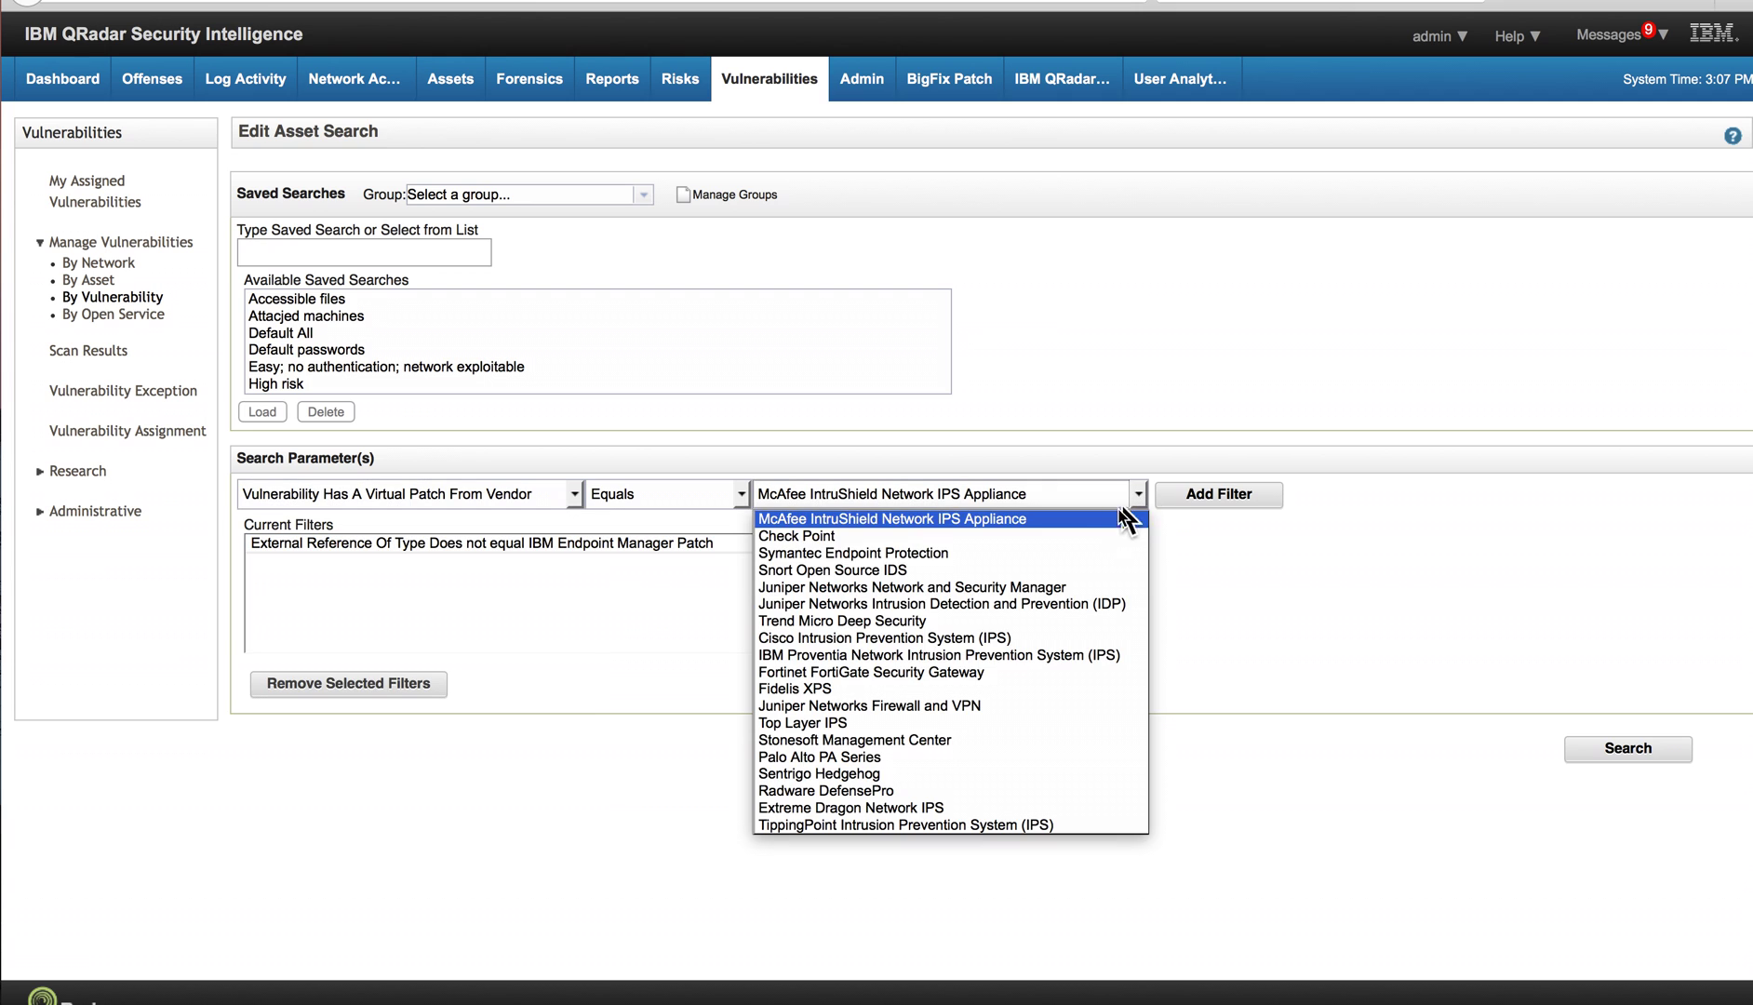
left_click(968, 655)
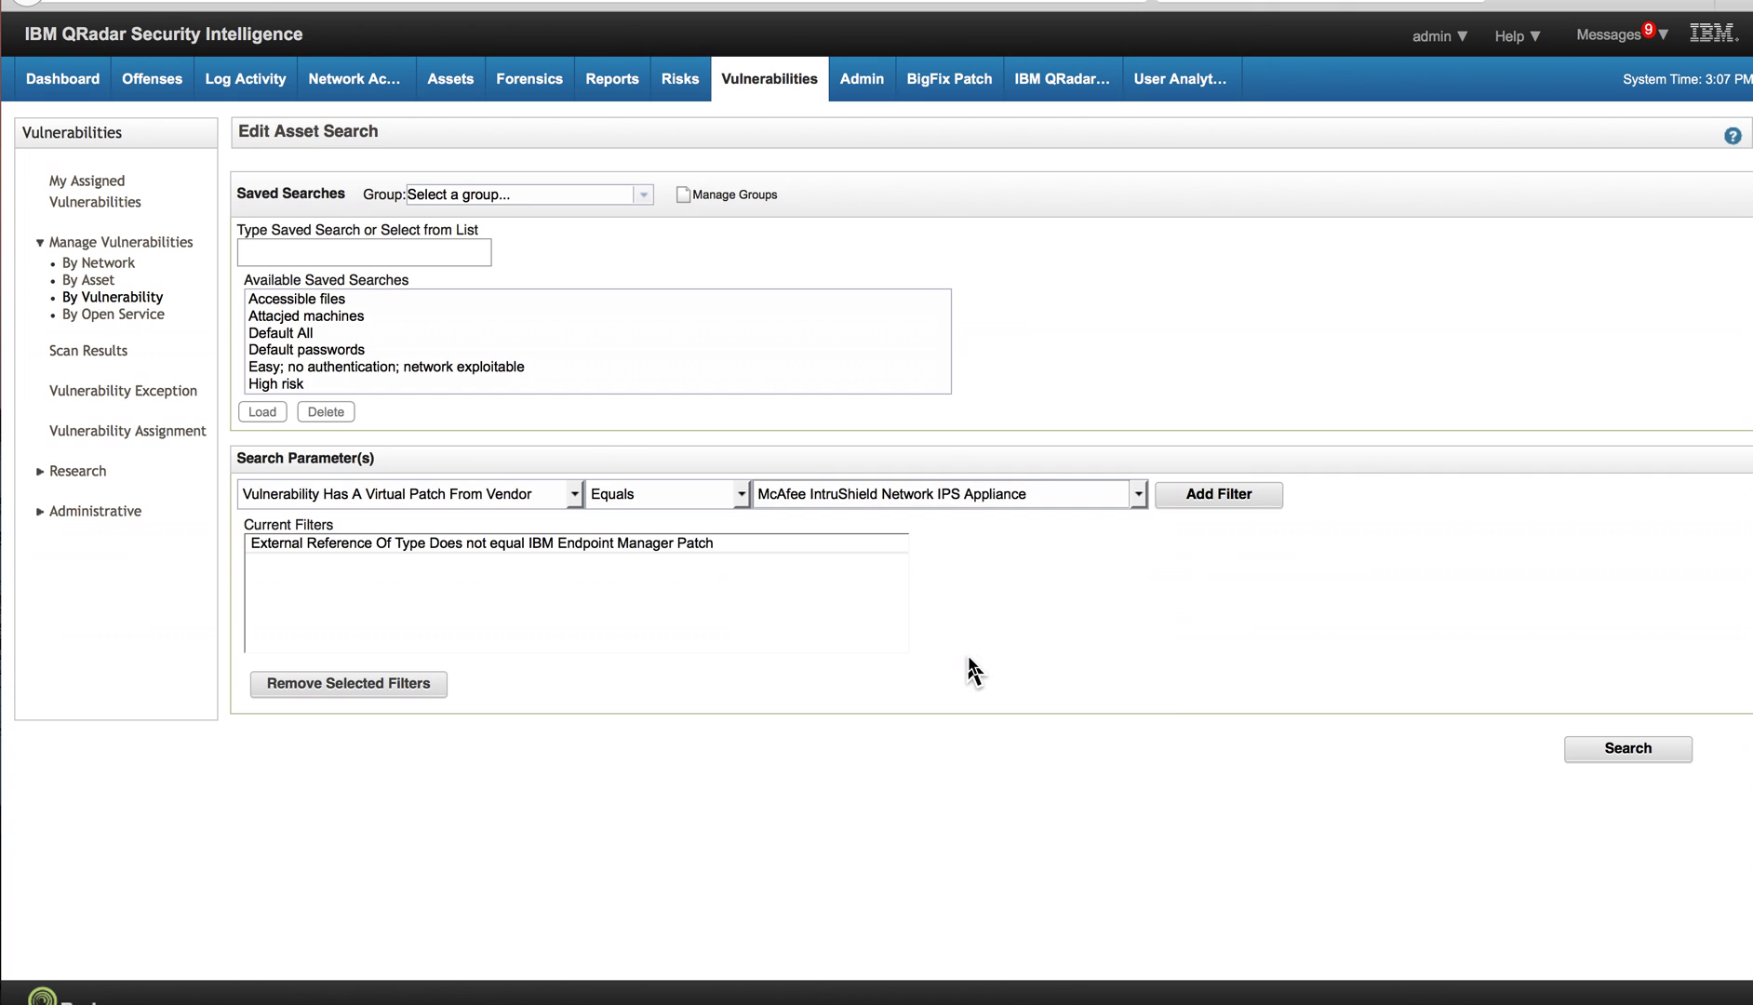
left_click(1233, 496)
left_click(1611, 750)
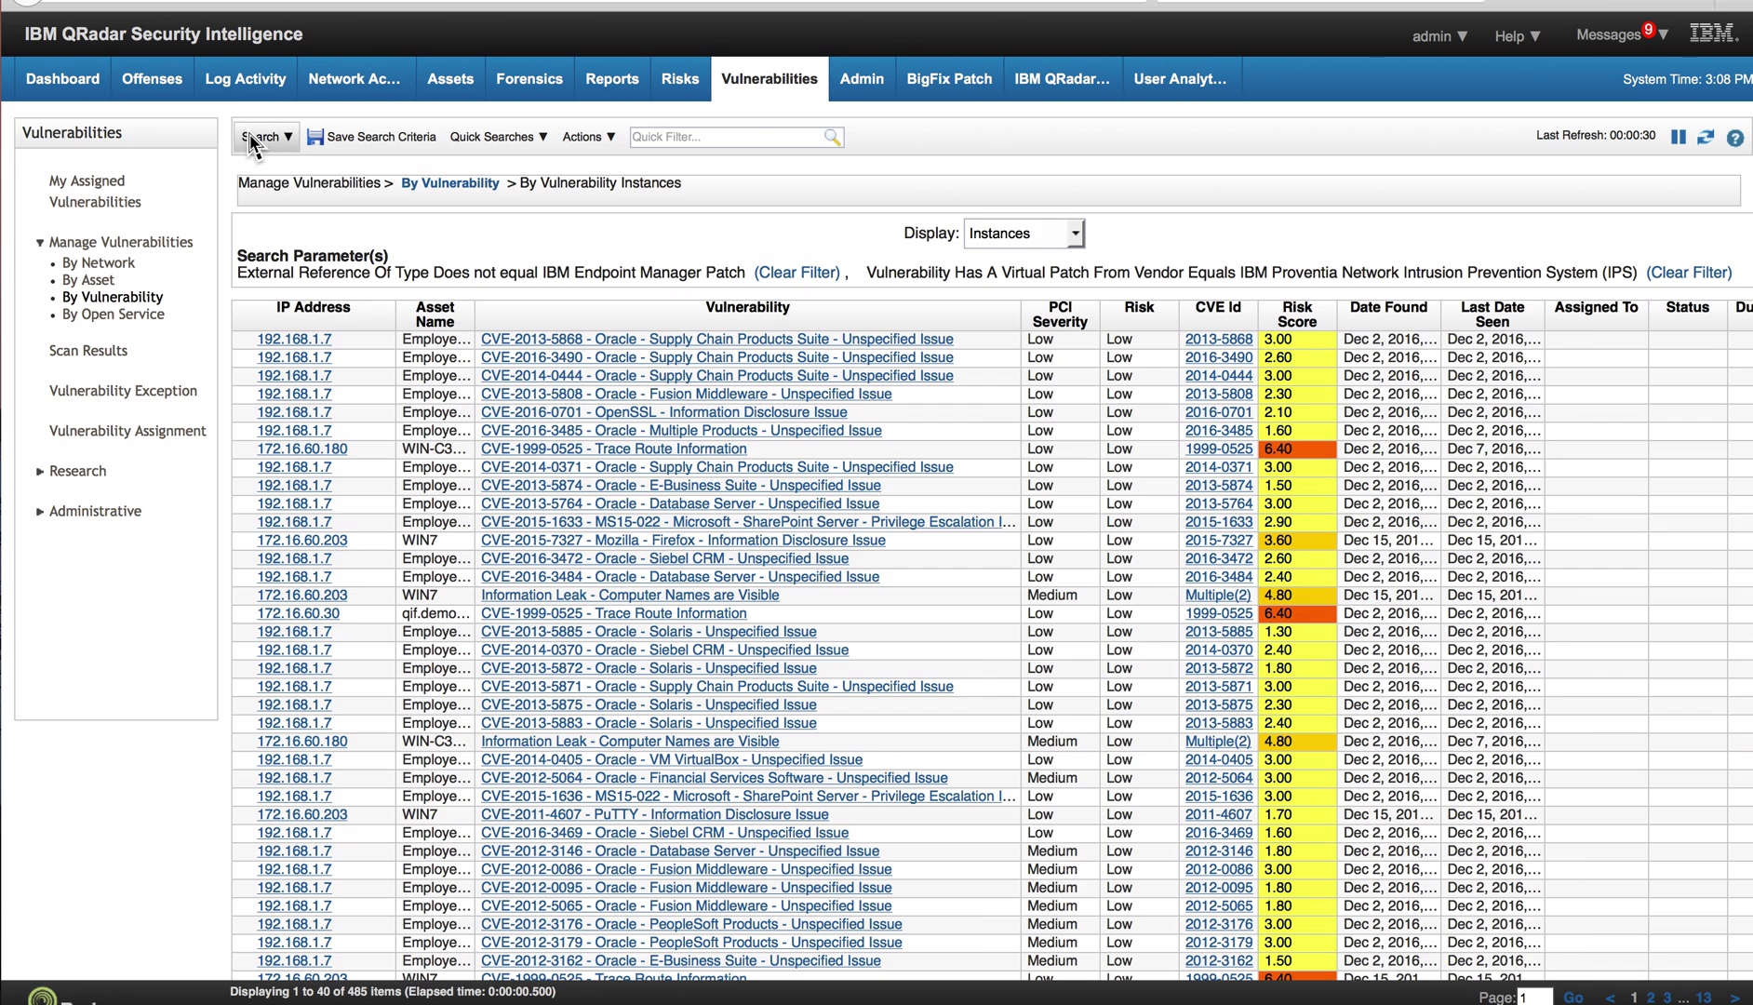
Review the 485 Proventia-covered instances and open the Search menu to edit the search.
left_click(253, 140)
Remove the IBM Proventia filter and add Virtual Patch From Vendor equals Palo Alto PA Series.
left_click(273, 192)
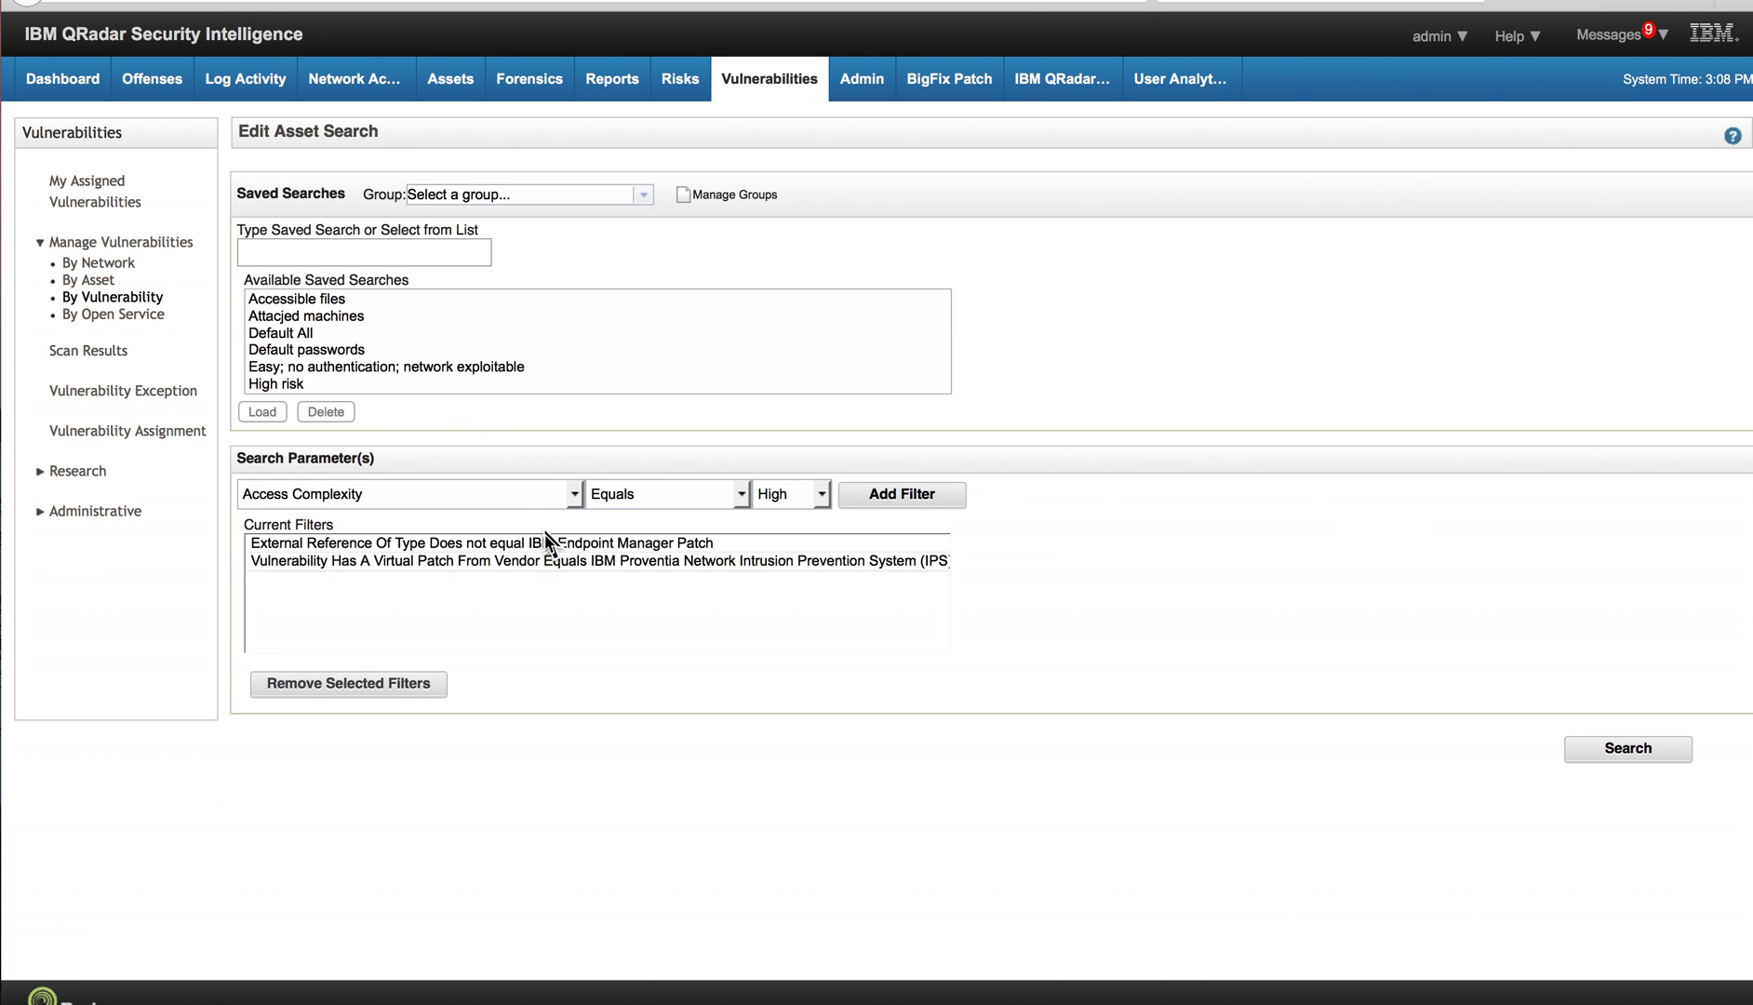
left_click(528, 561)
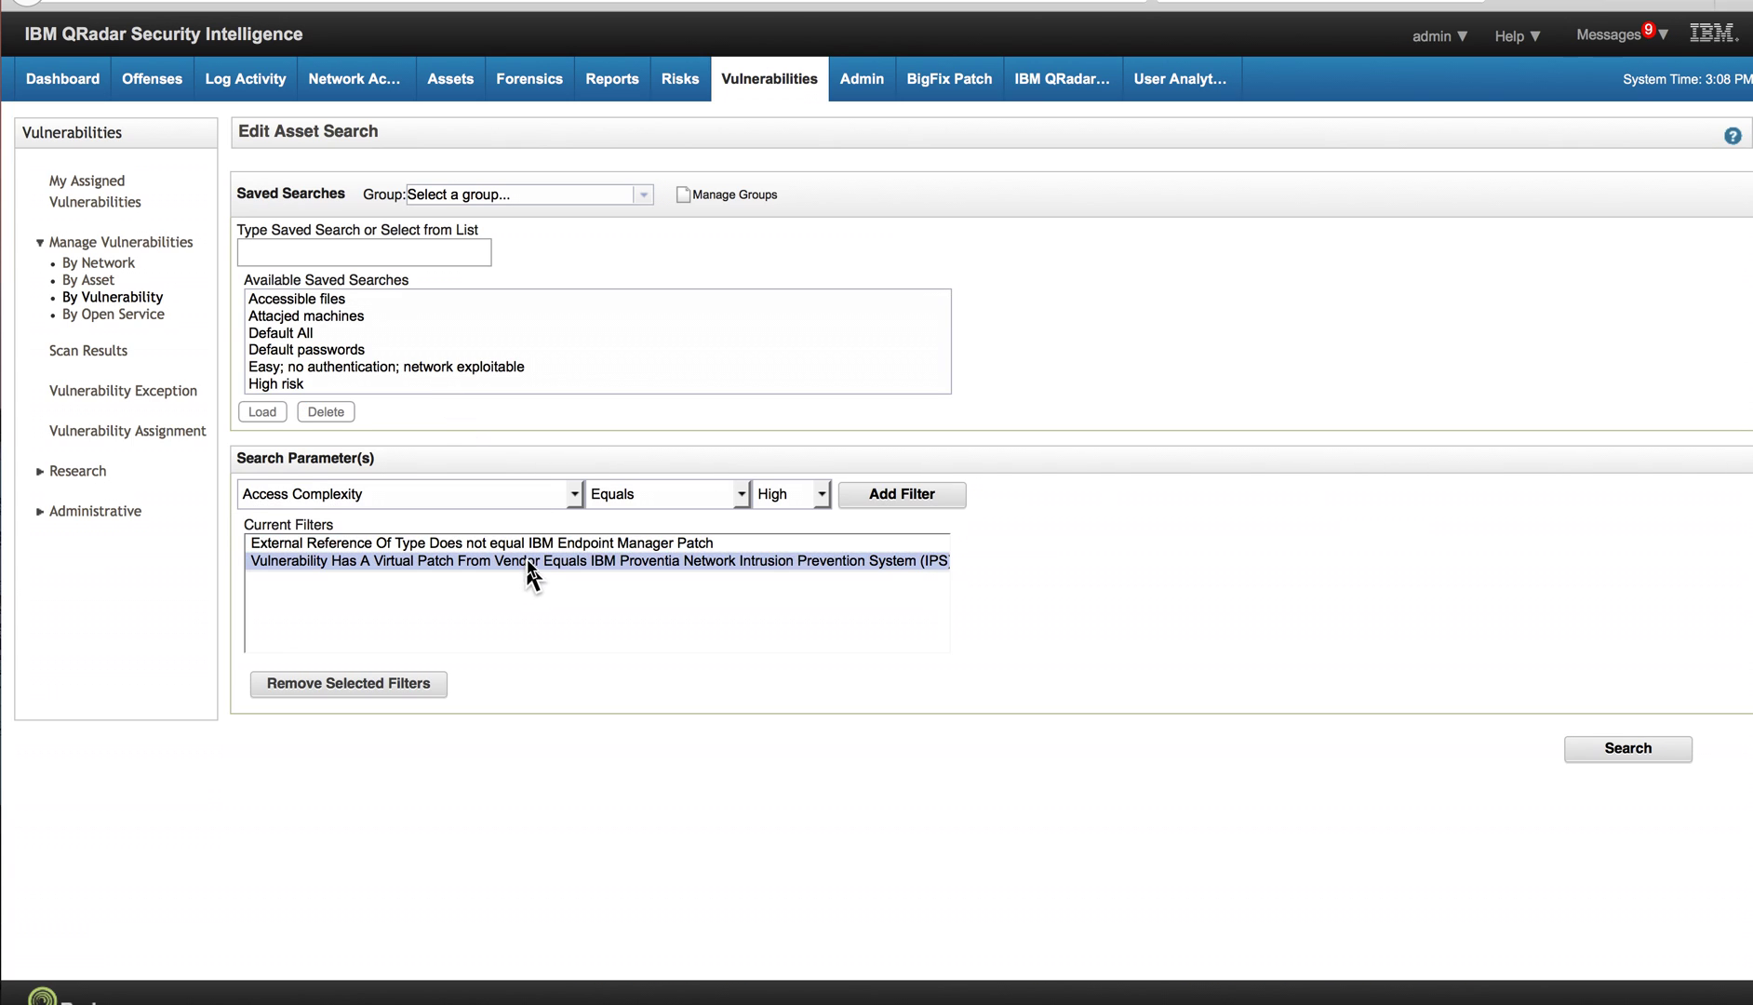
left_click(379, 685)
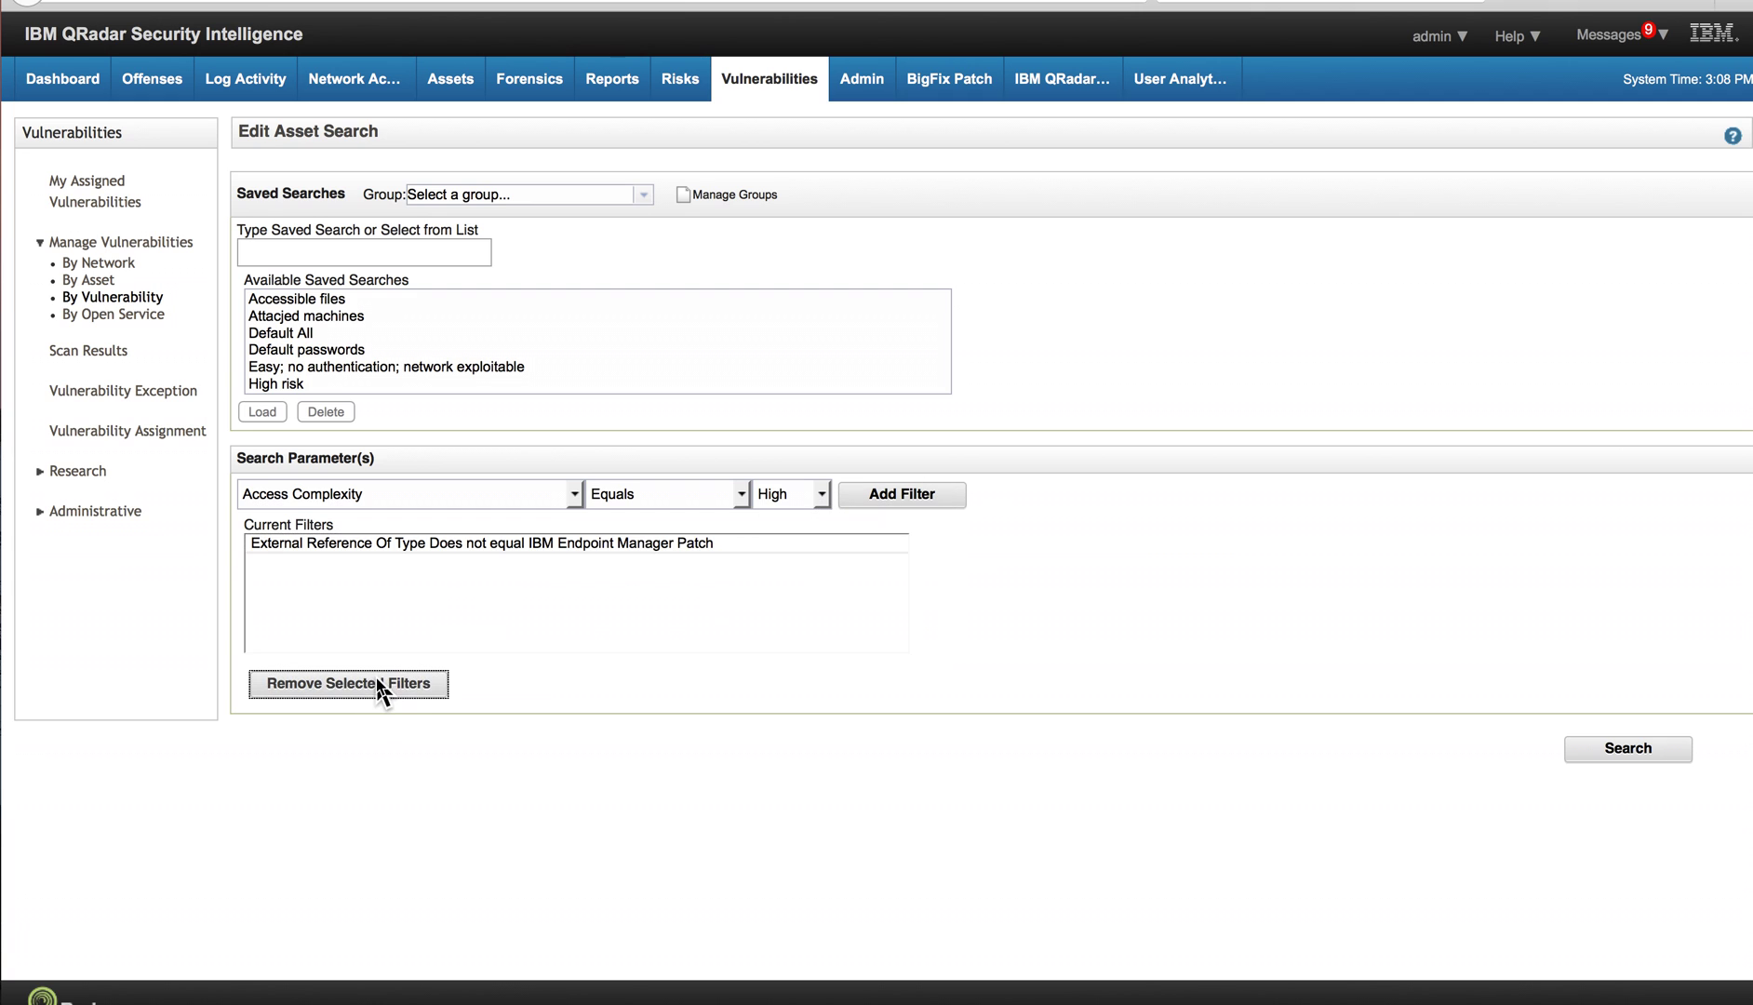
left_click(574, 494)
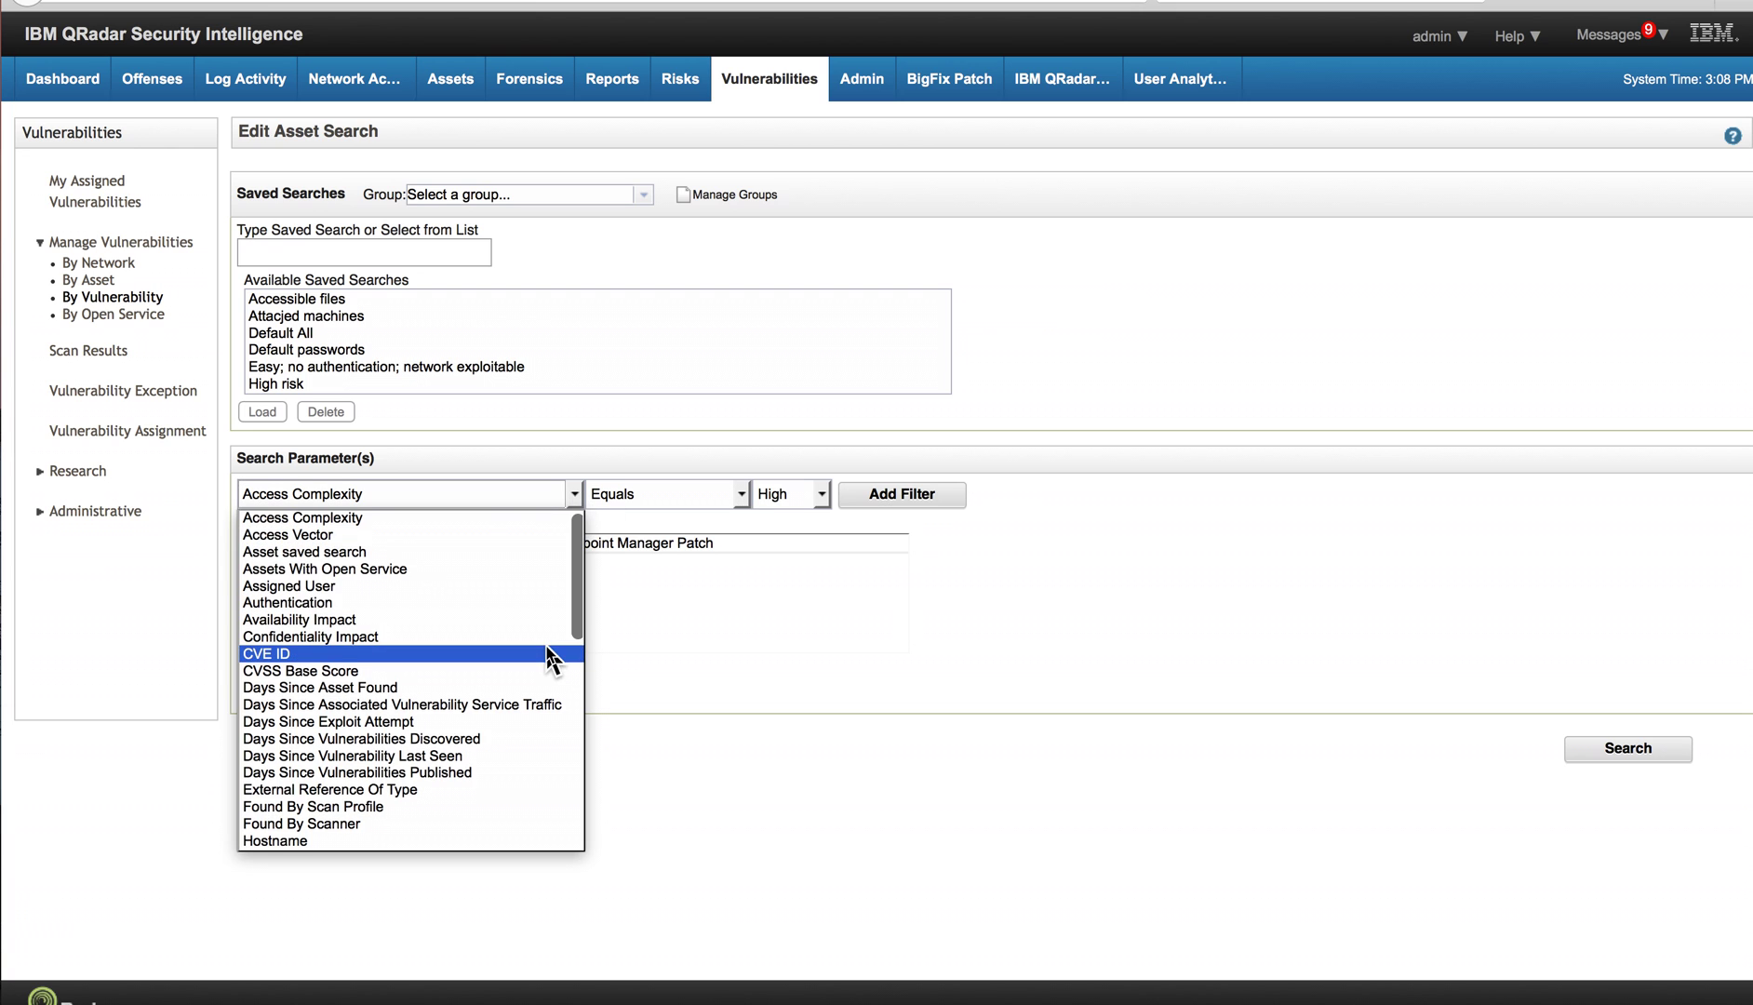
scroll(549, 656, "down", 2)
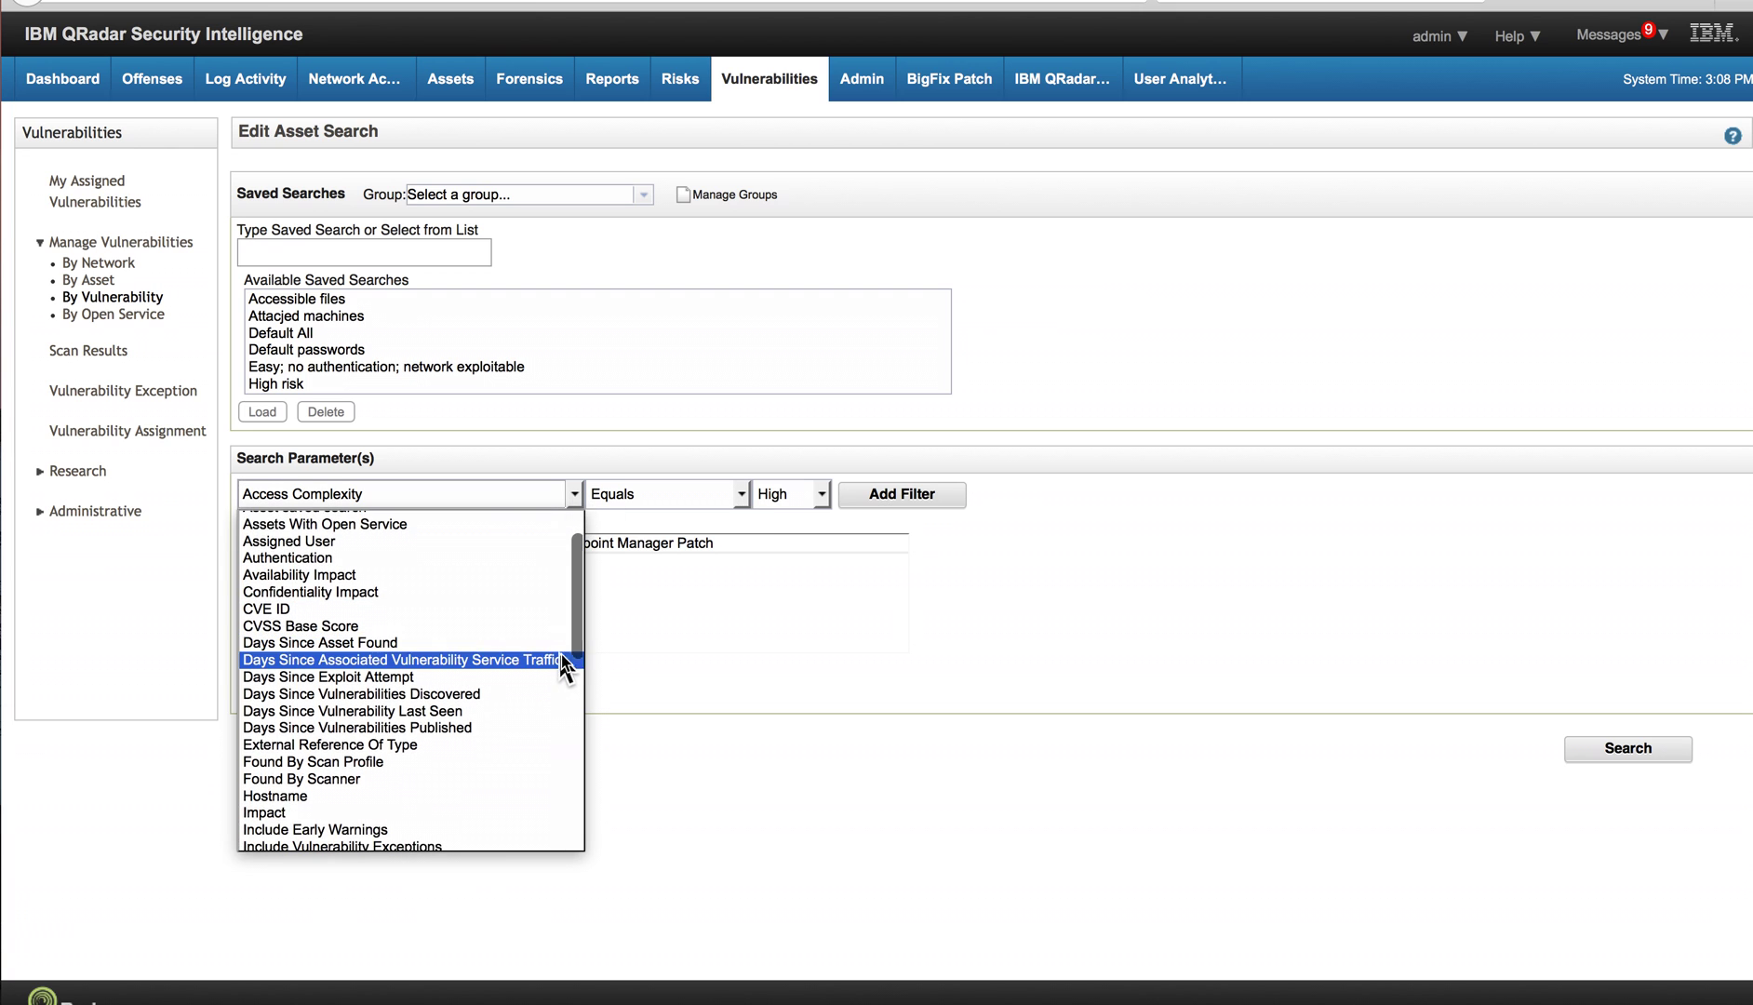
left_click_drag(573, 663, 556, 917)
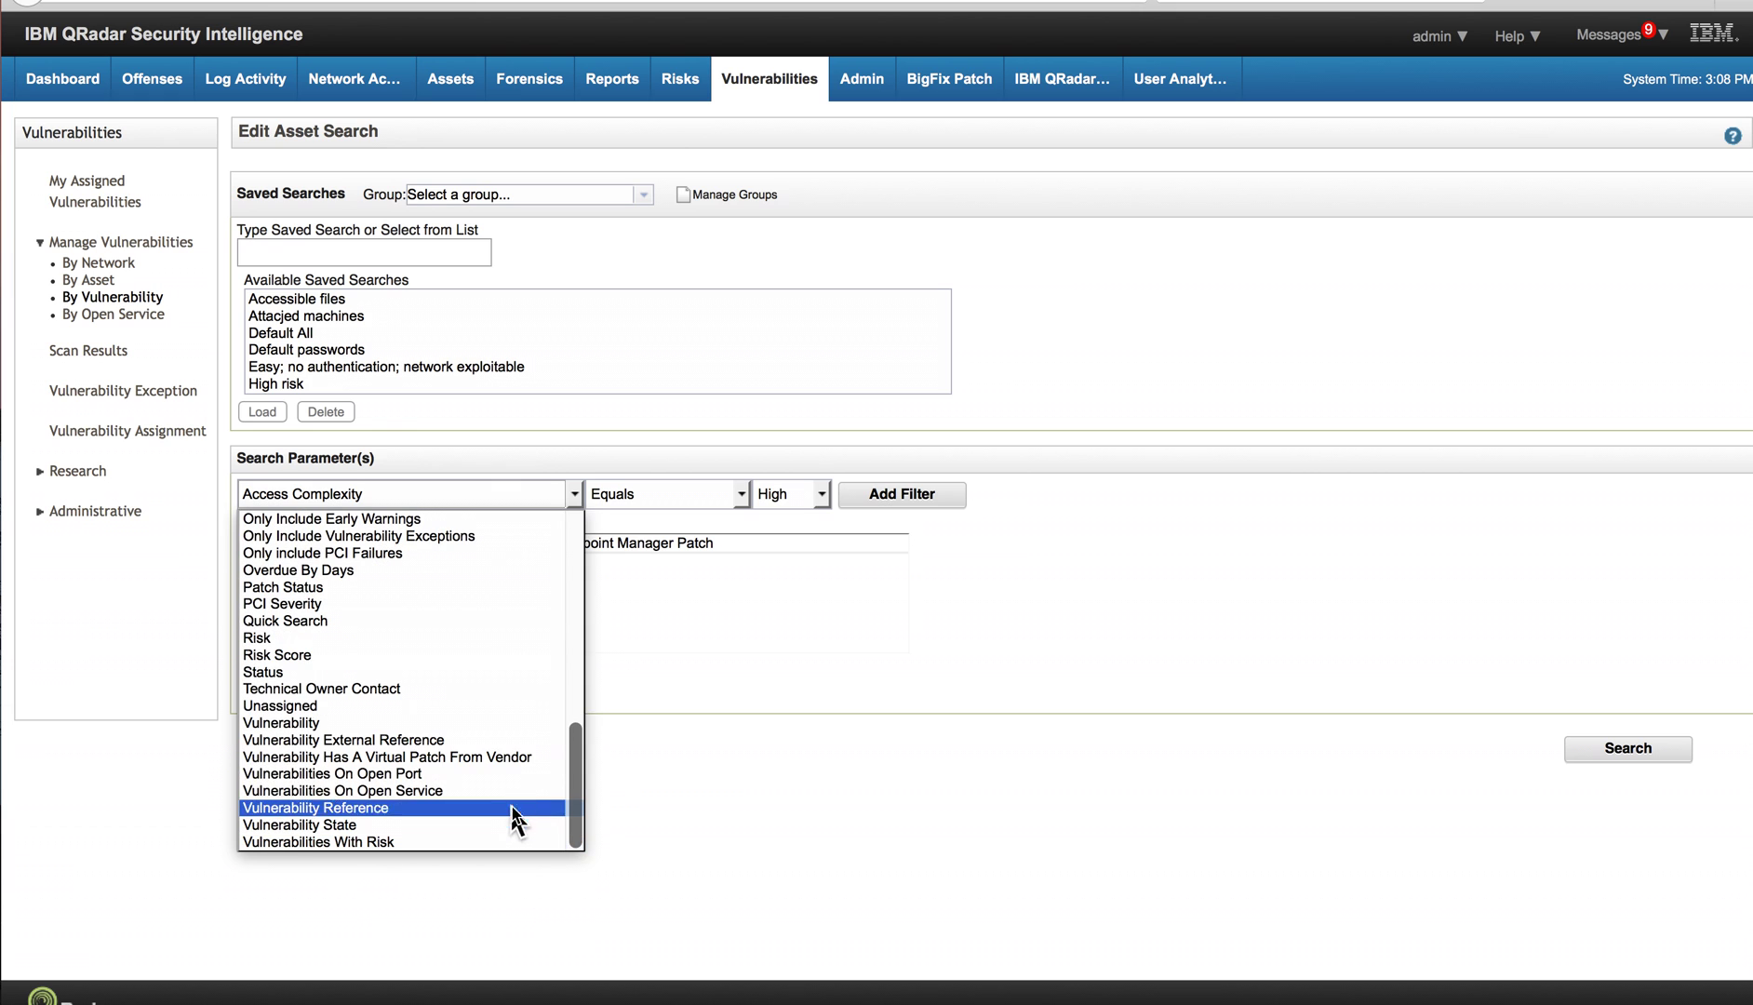
left_click(530, 759)
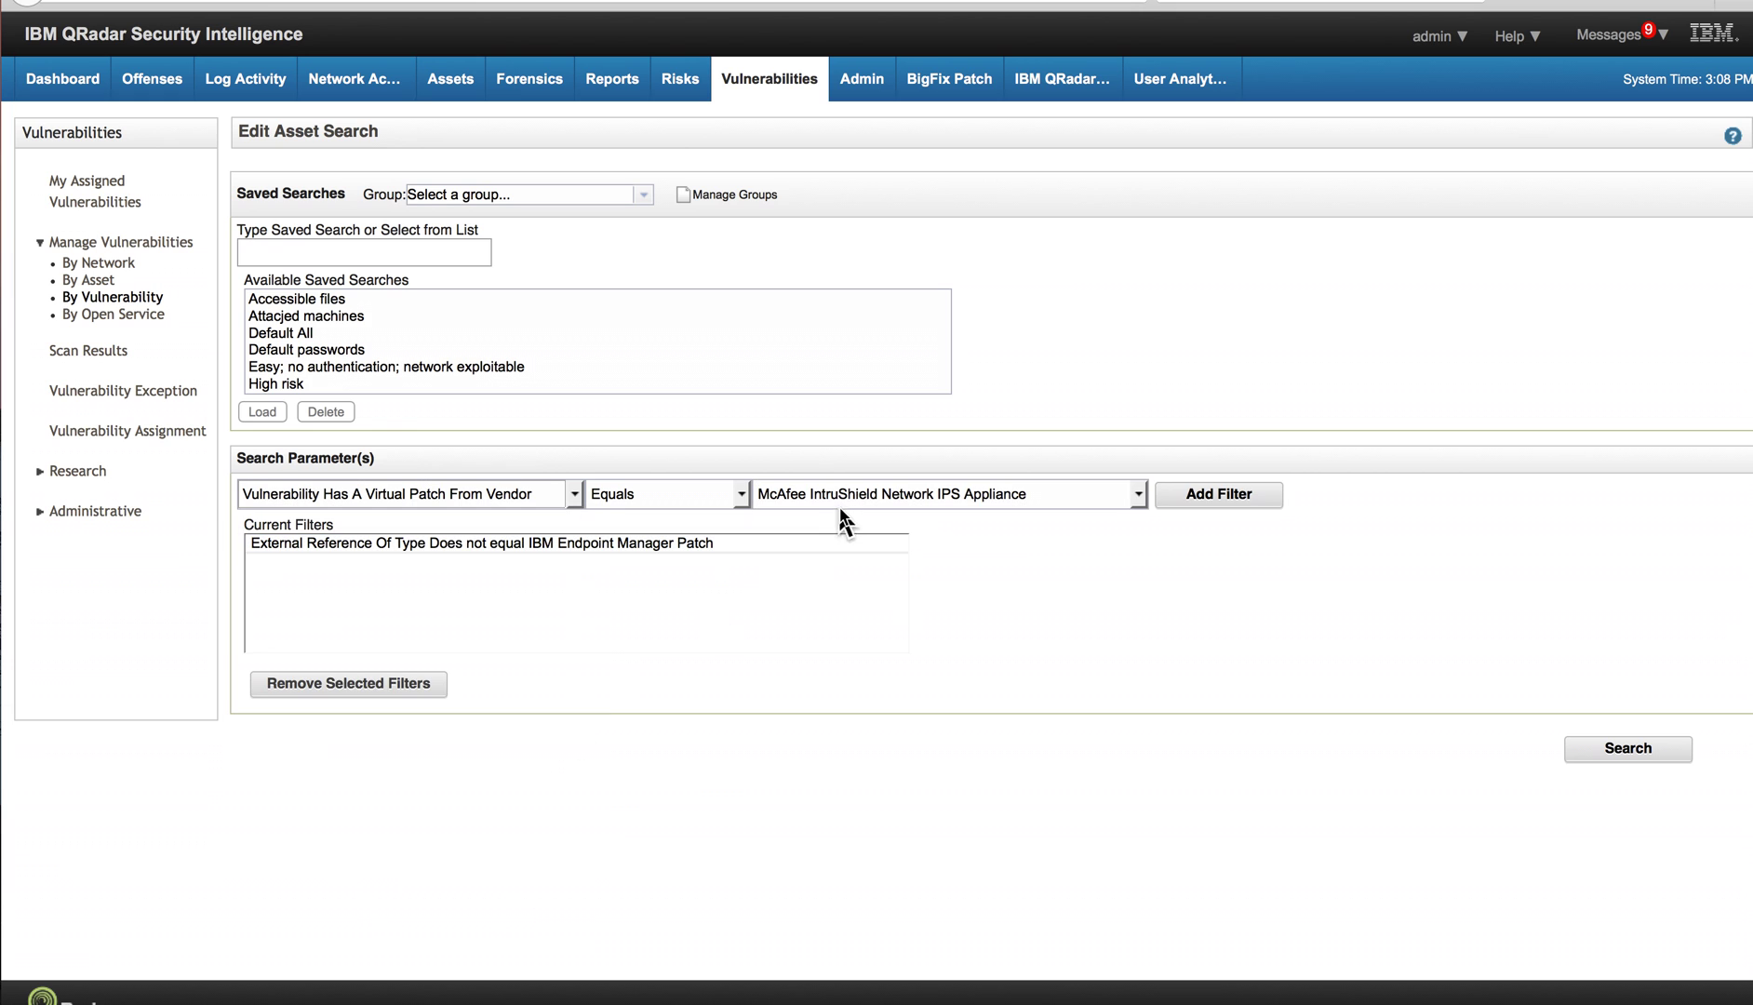
left_click(1139, 496)
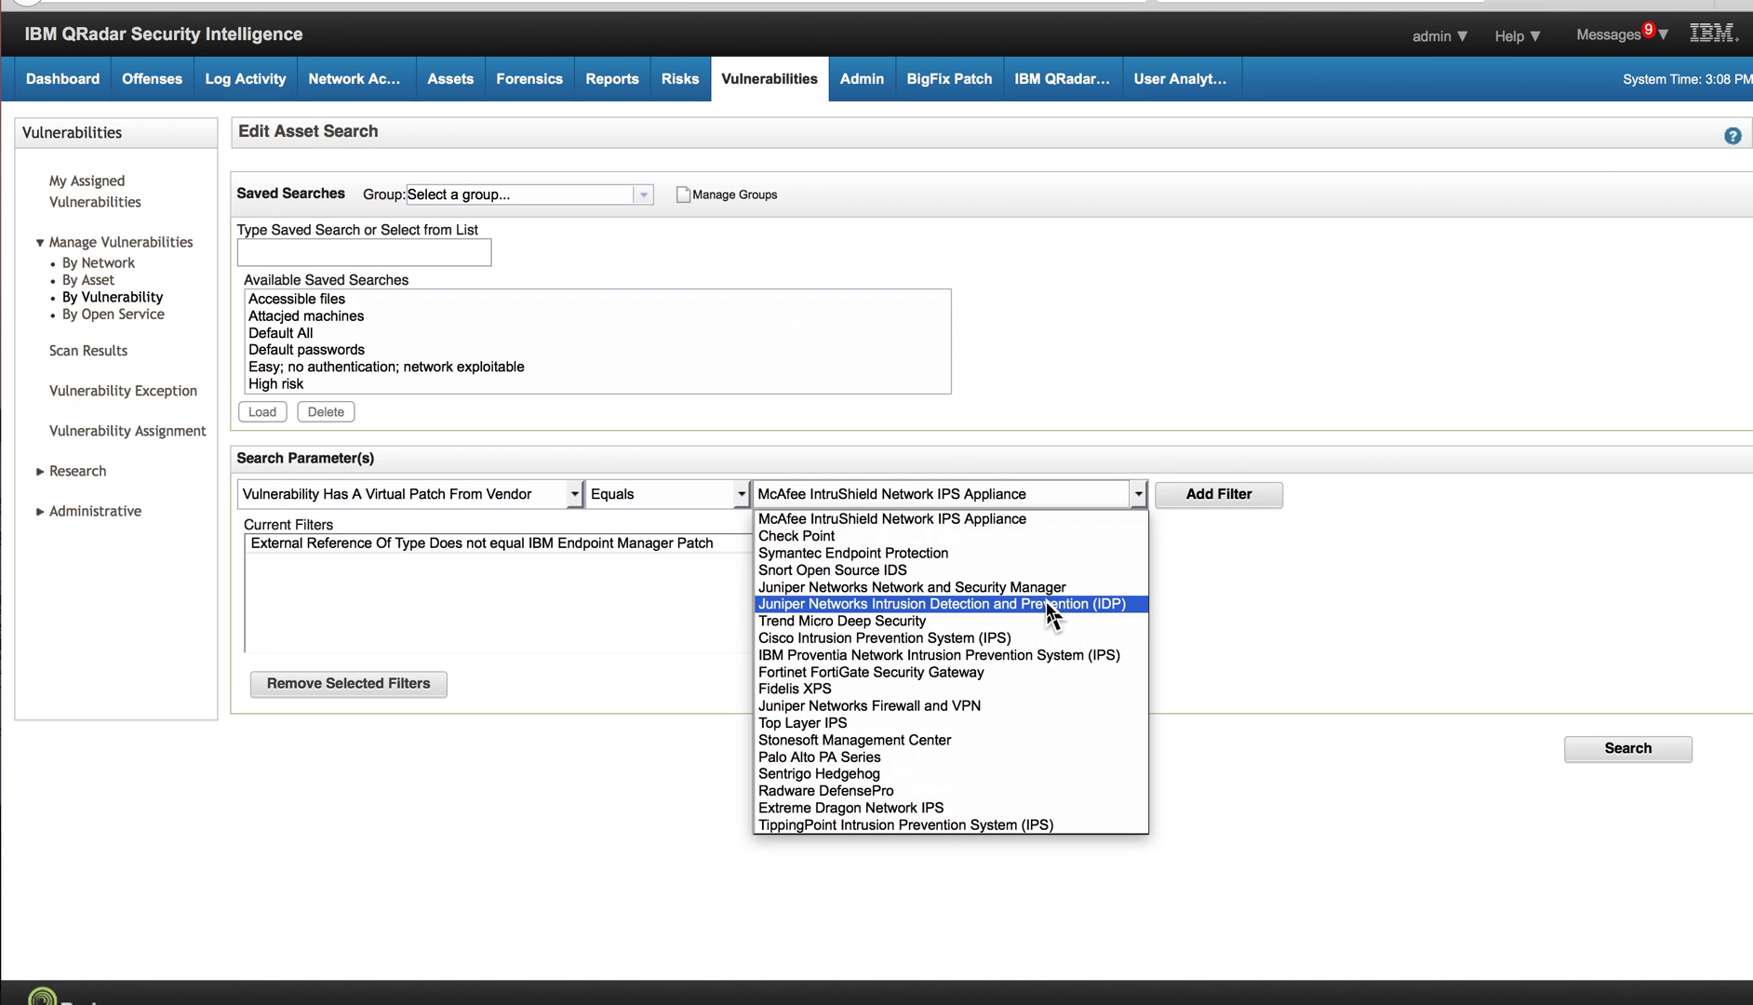
left_click(978, 756)
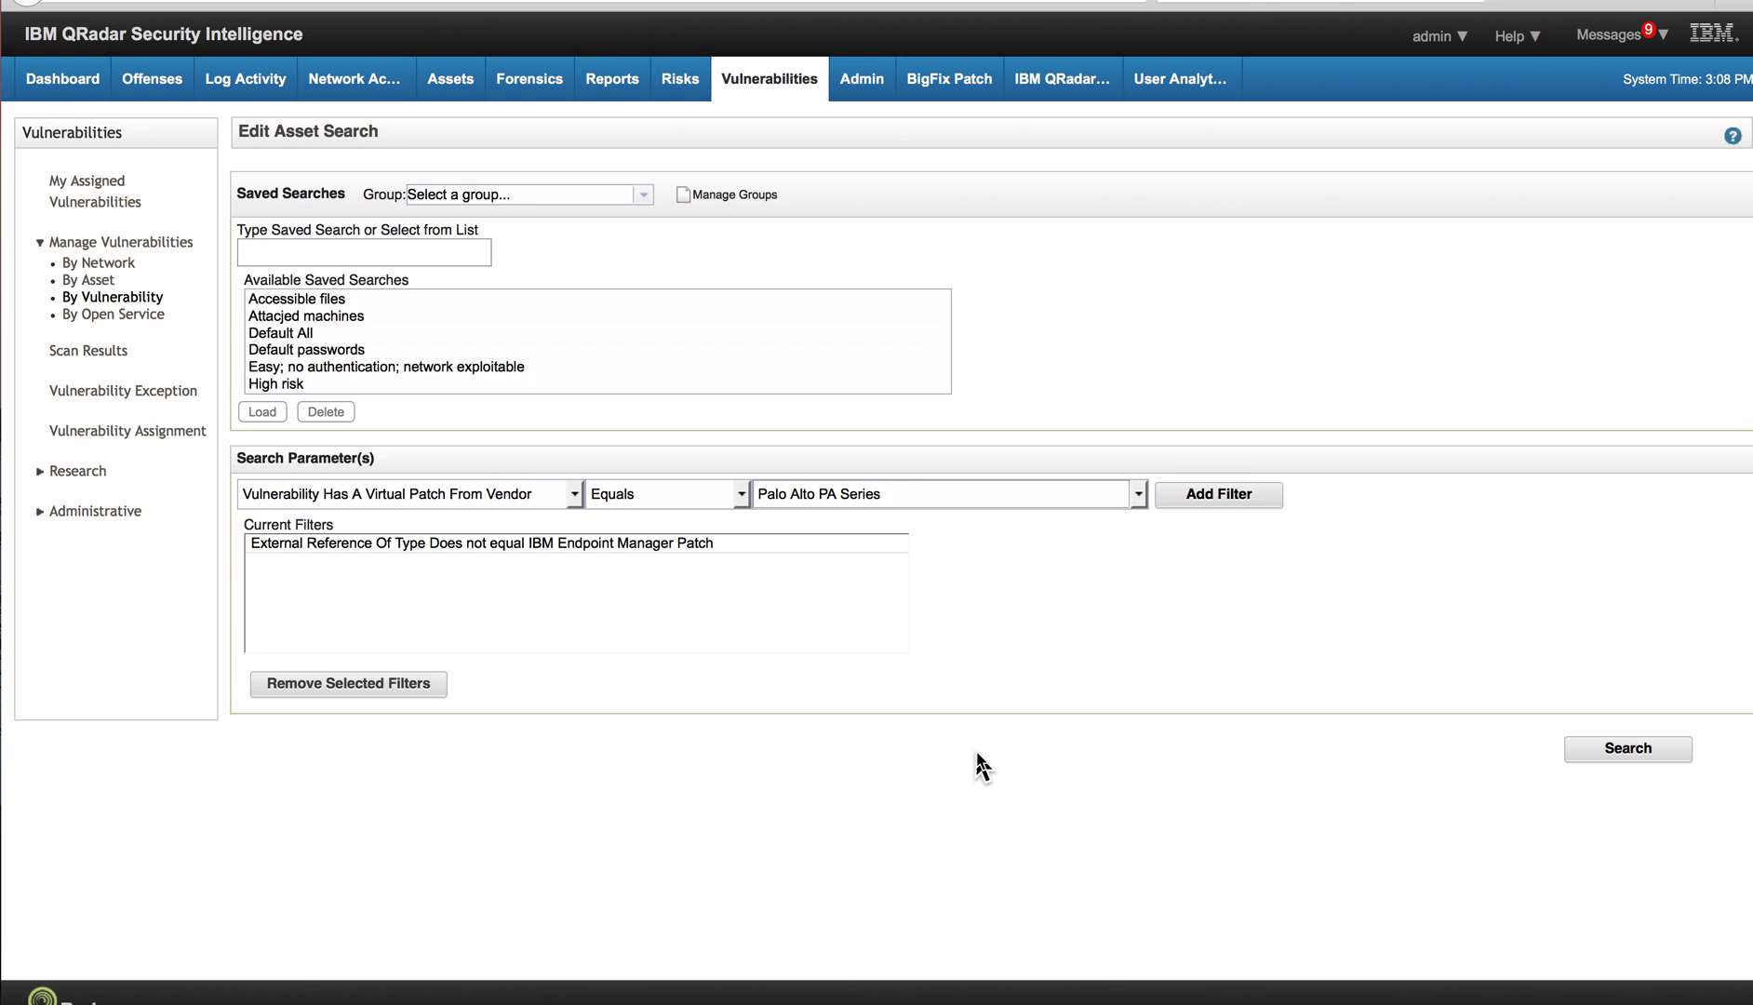
left_click(1238, 503)
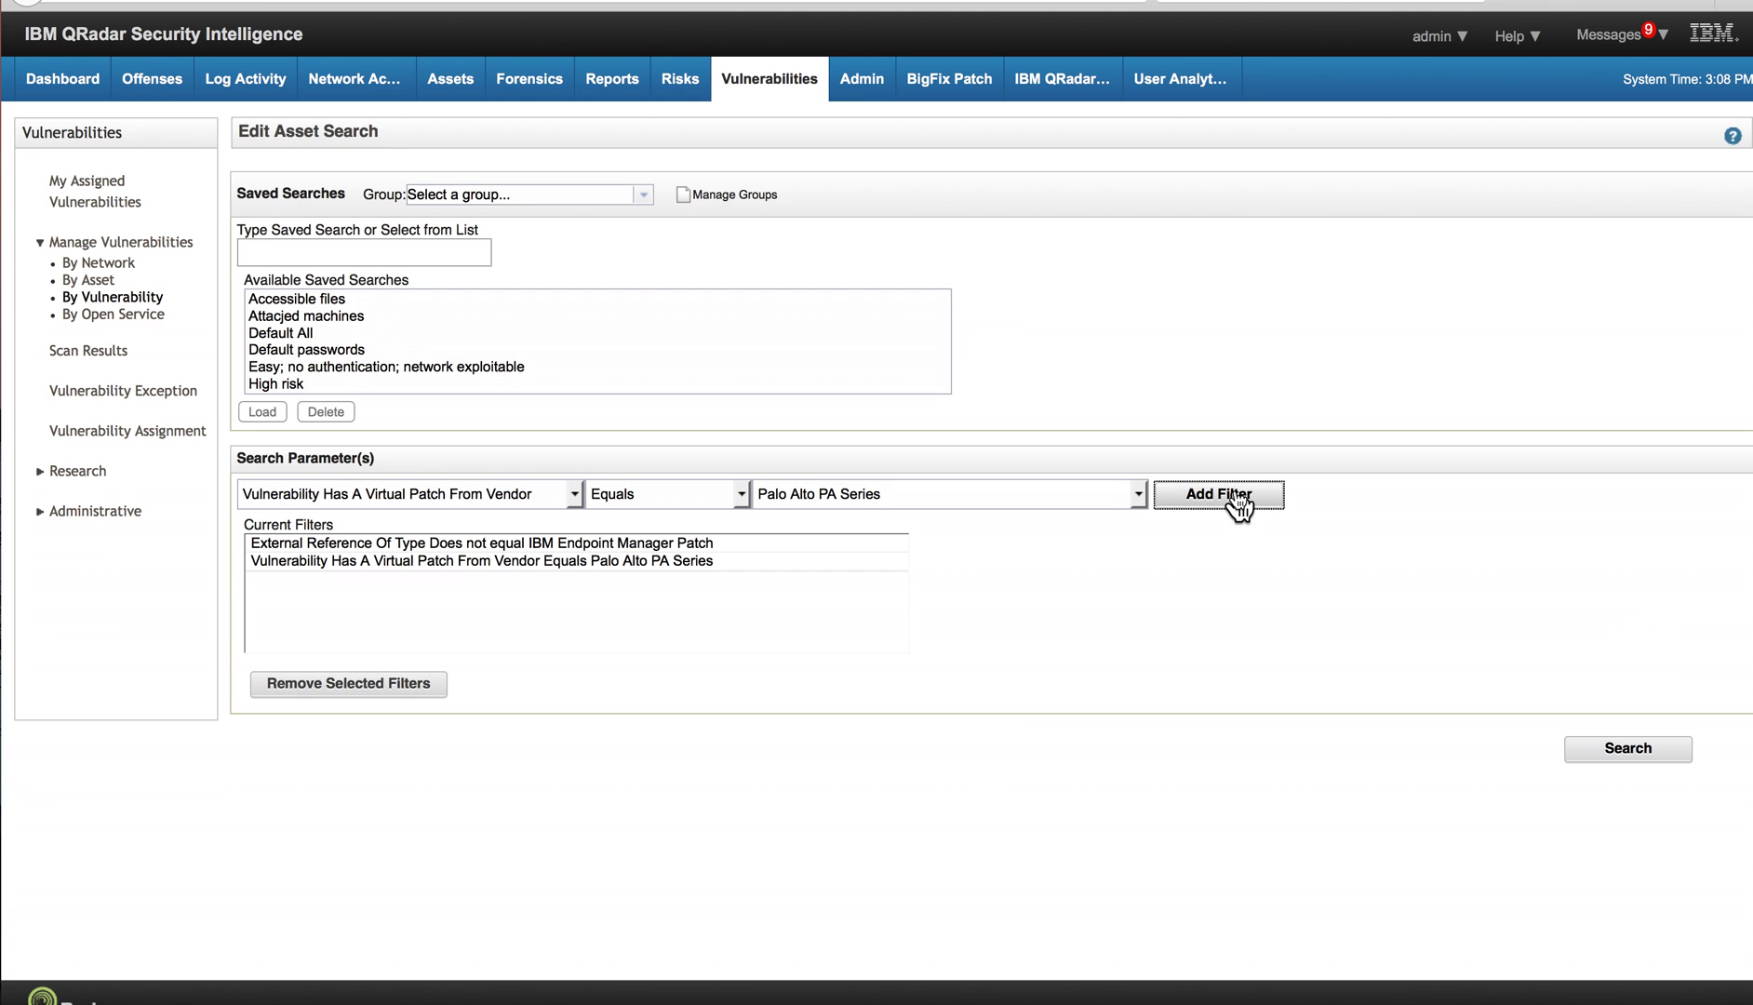
Run the search to list the 33 unpatched vulnerability instances covered by Palo Alto PA Series virtual patches.
left_click(1631, 753)
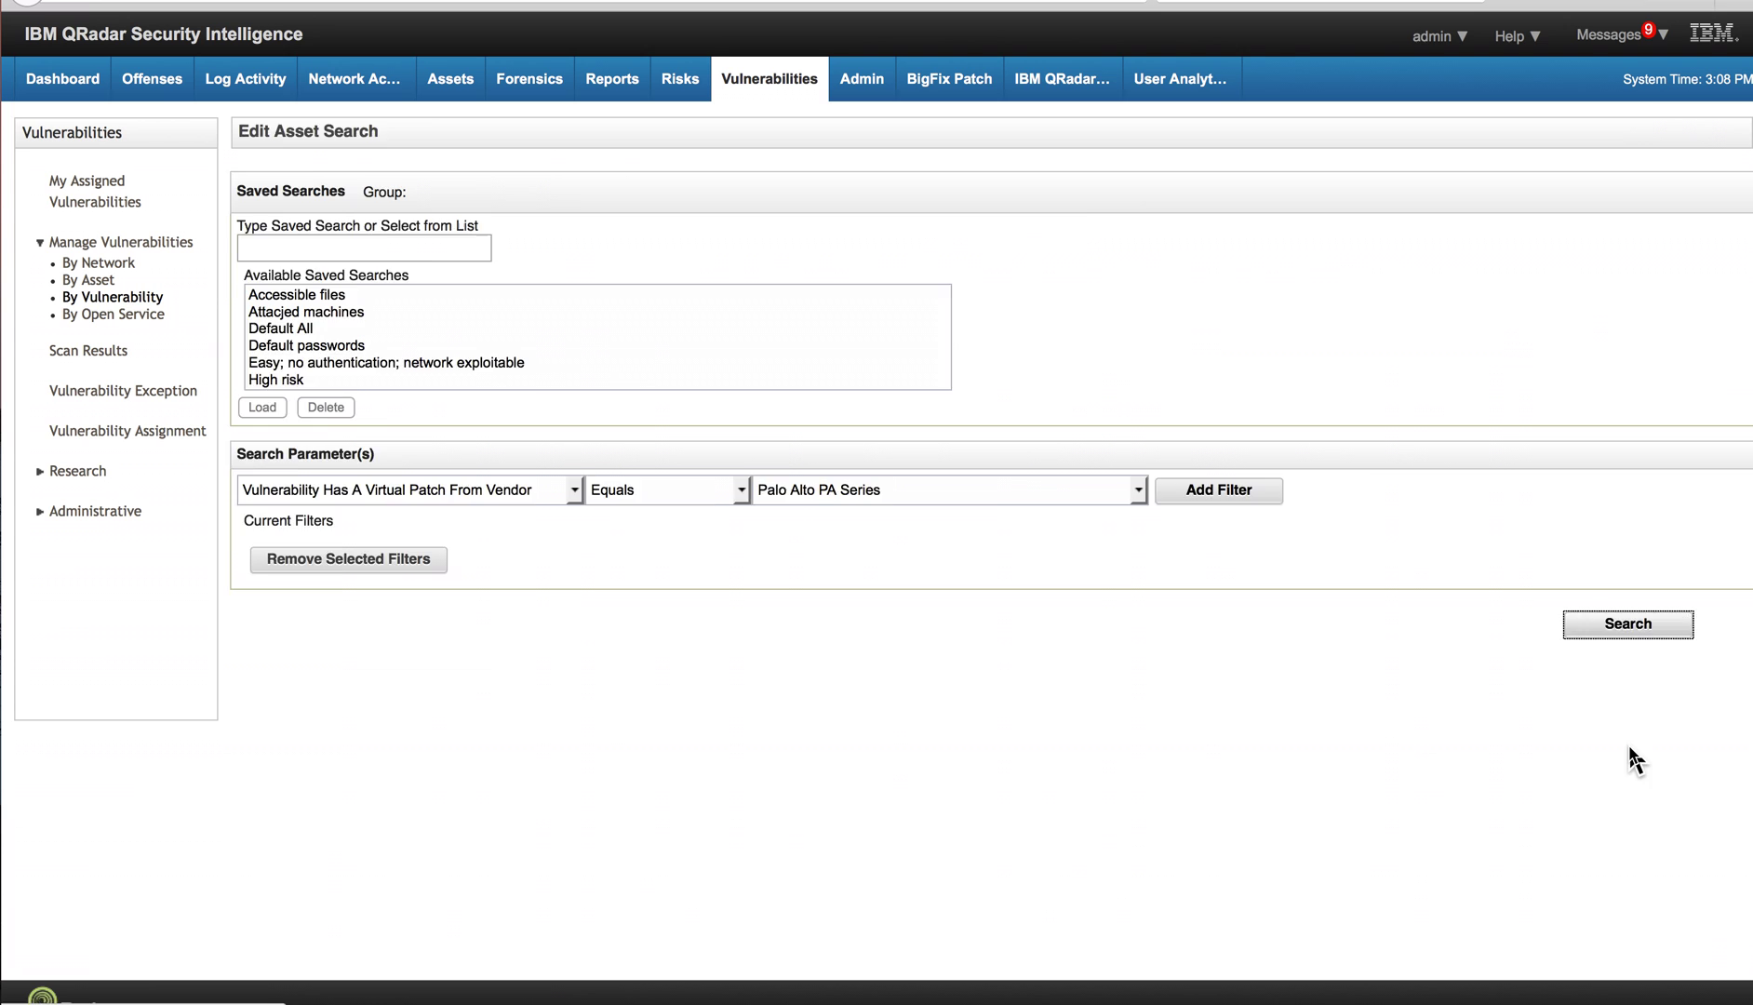